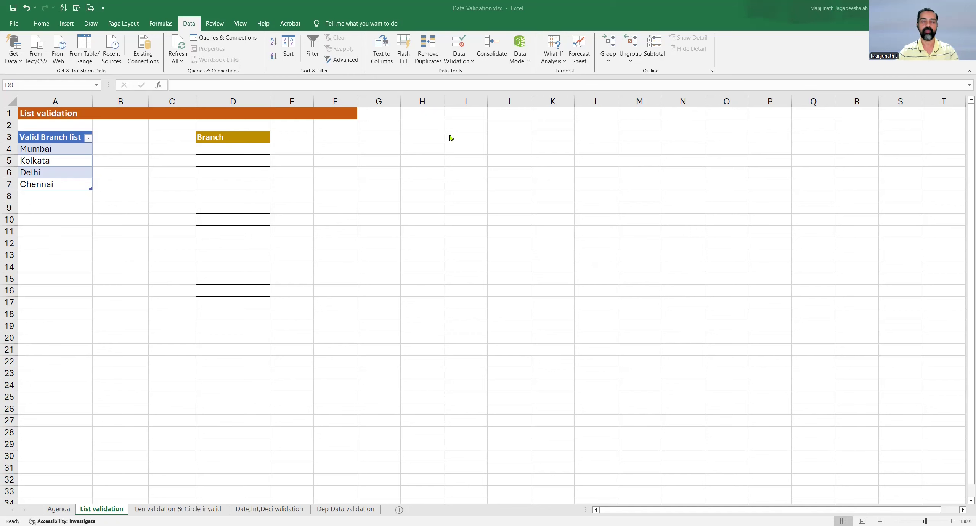
left_click_drag(54, 138, 55, 171)
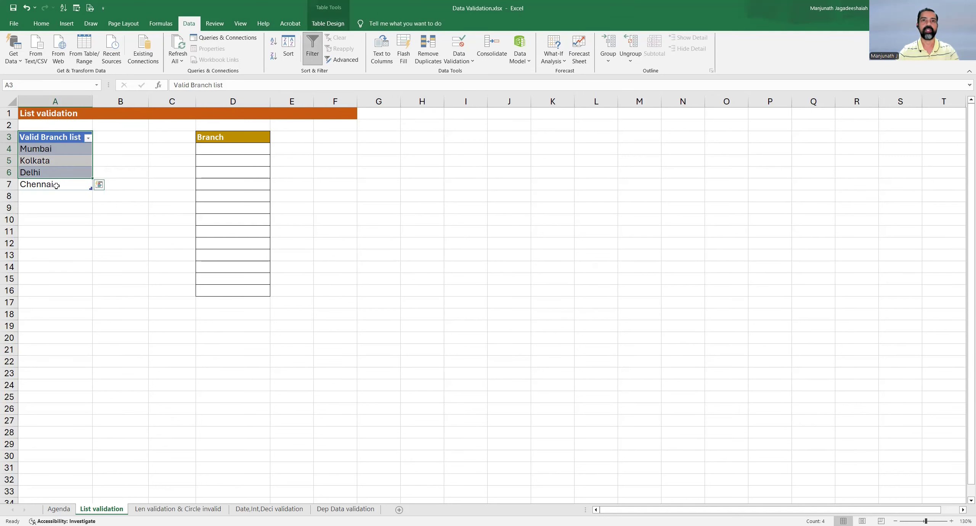
left_click(57, 185)
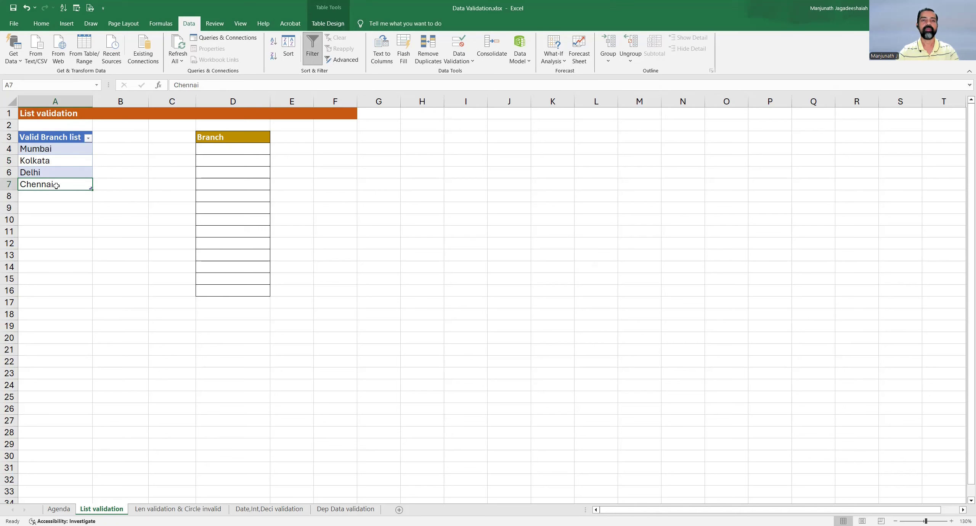
left_click(190, 184)
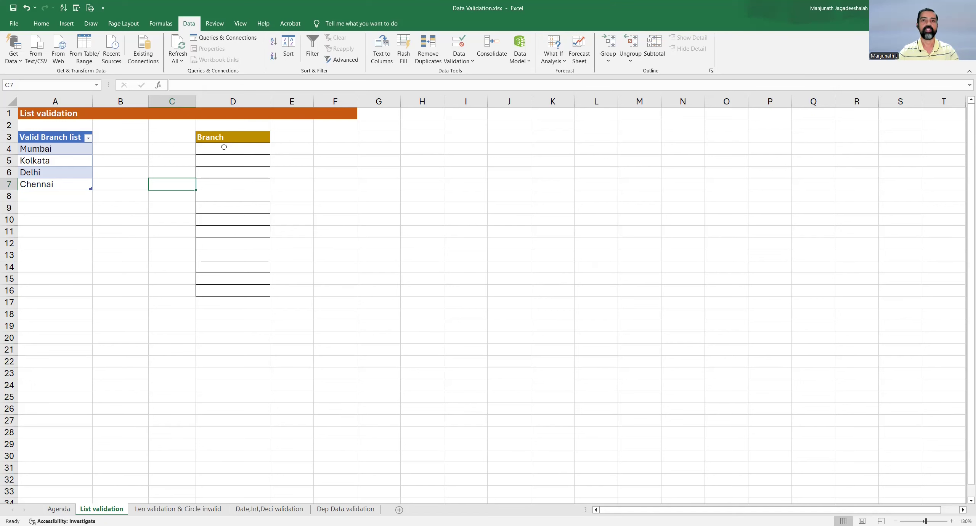
left_click_drag(224, 147, 228, 286)
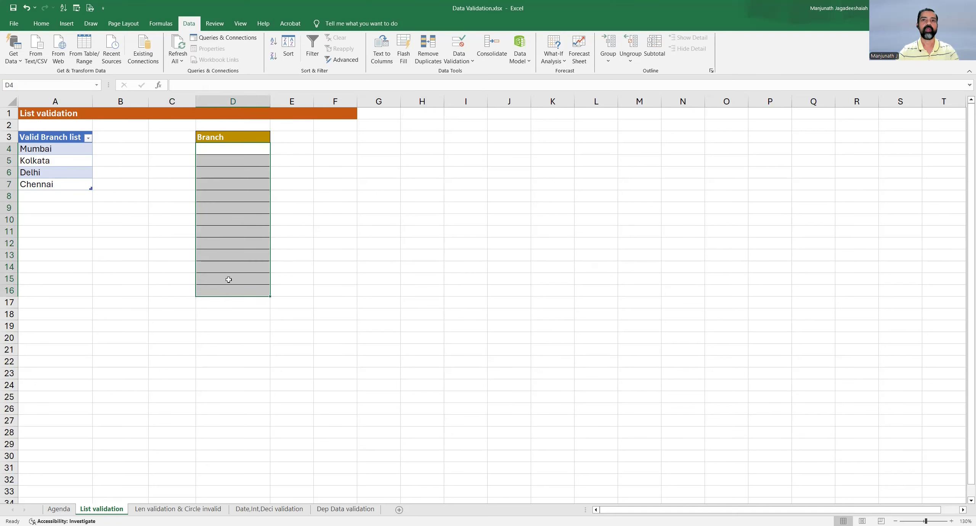
left_click(243, 194)
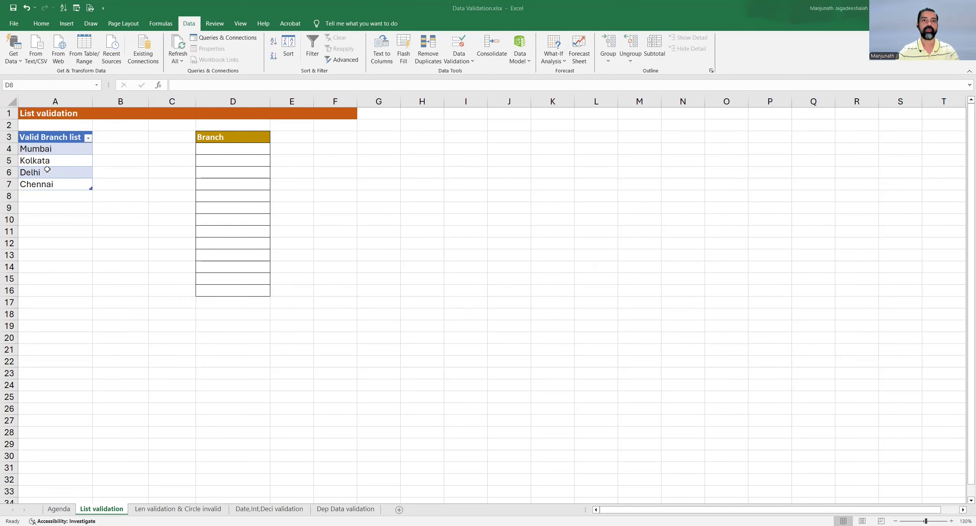
left_click(219, 151)
left_click_drag(216, 174, 225, 286)
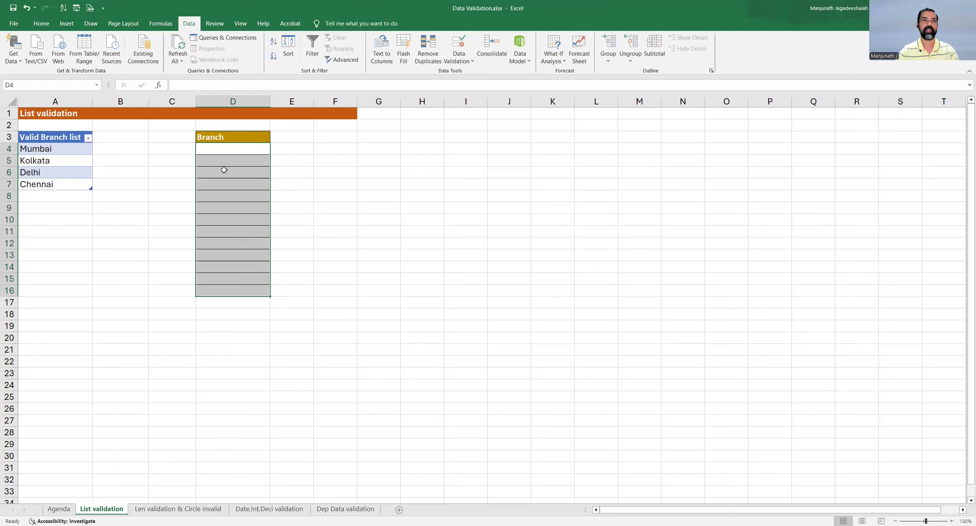
left_click_drag(219, 152, 219, 293)
key("alt+Tab")
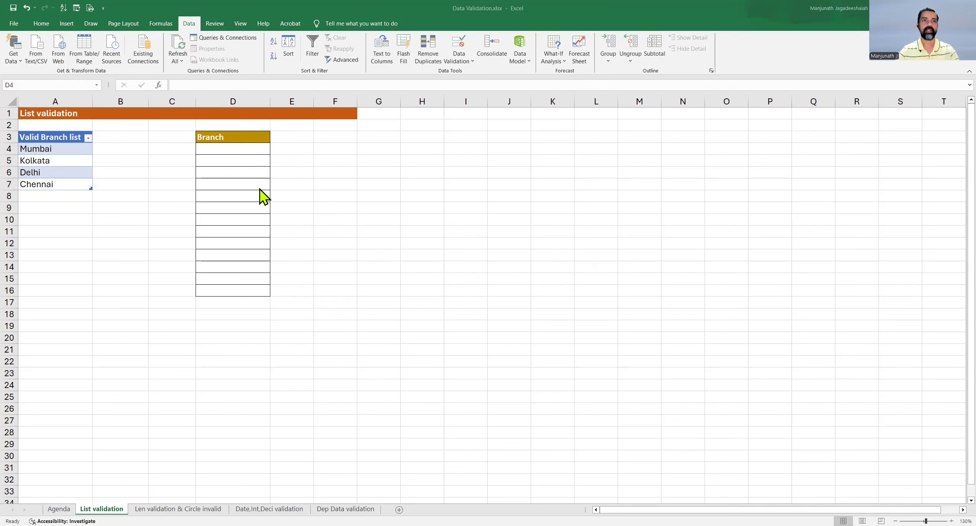
key("alt+Tab")
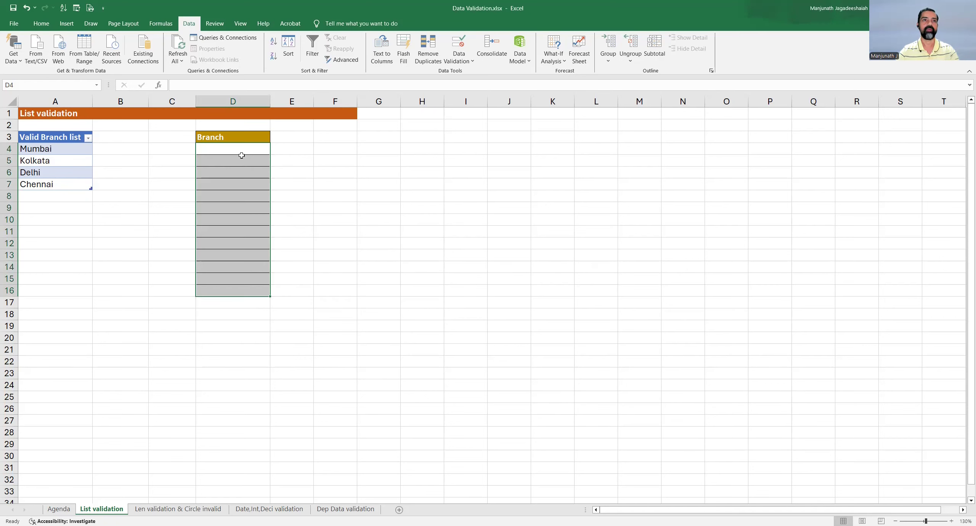
left_click(236, 252)
Apply list data validation to the Branch cells D4:D16, using the valid branches in =$A$4:$A$7 as the source.
left_click_drag(219, 149, 219, 290)
left_click(461, 46)
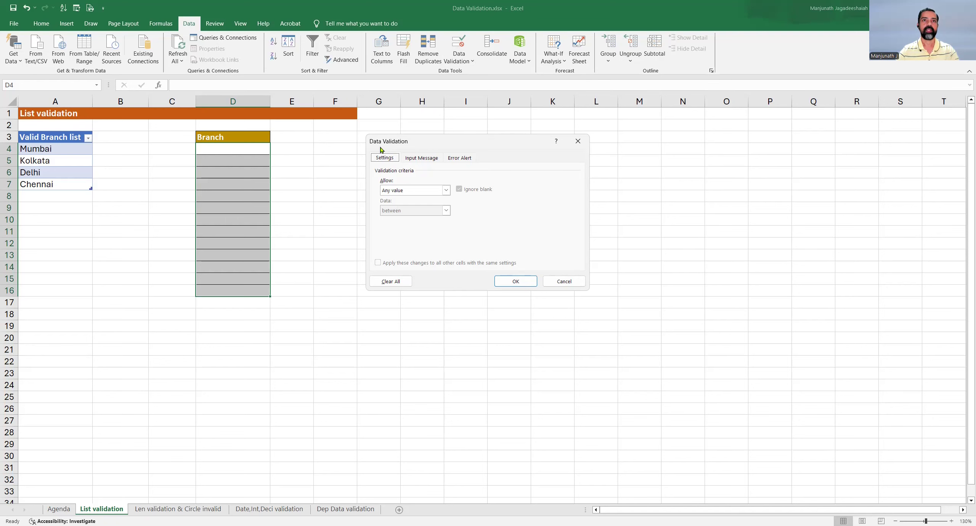
left_click_drag(401, 141, 374, 146)
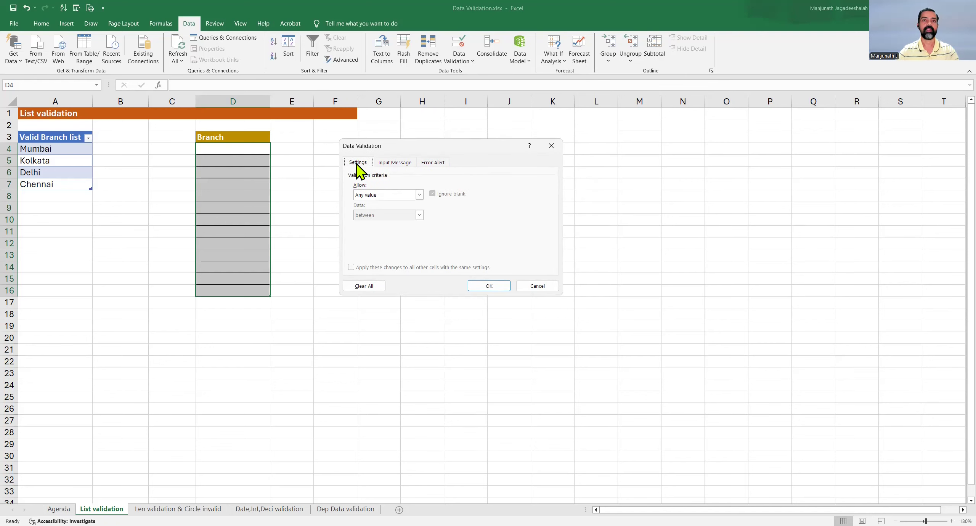
left_click(386, 195)
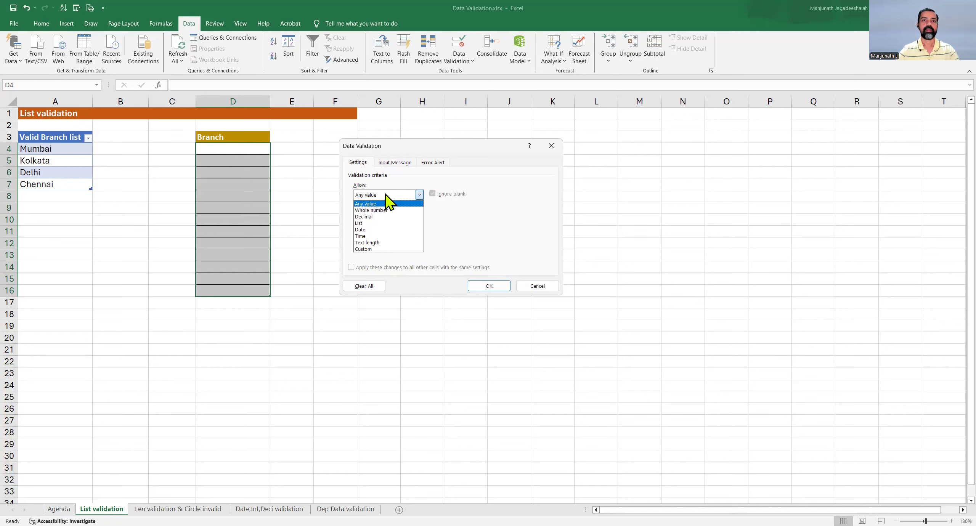
left_click(365, 224)
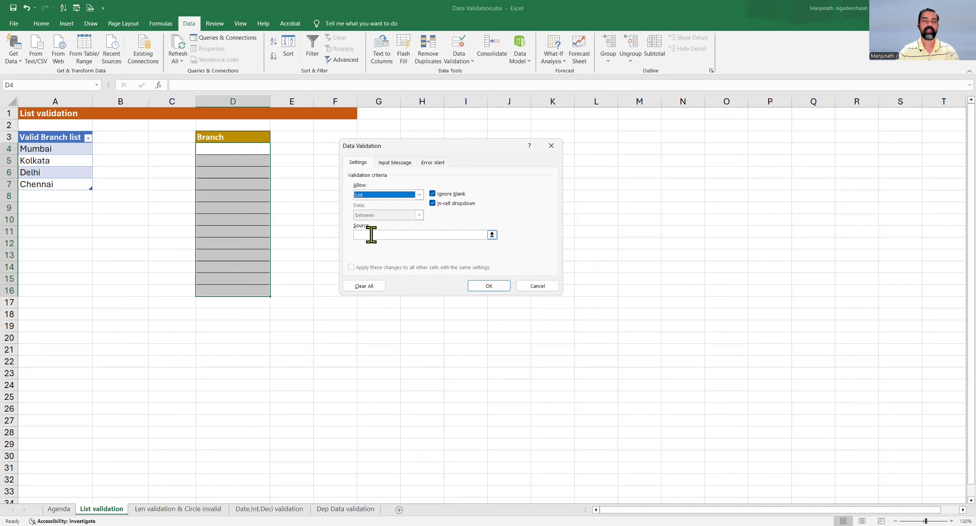
left_click(371, 234)
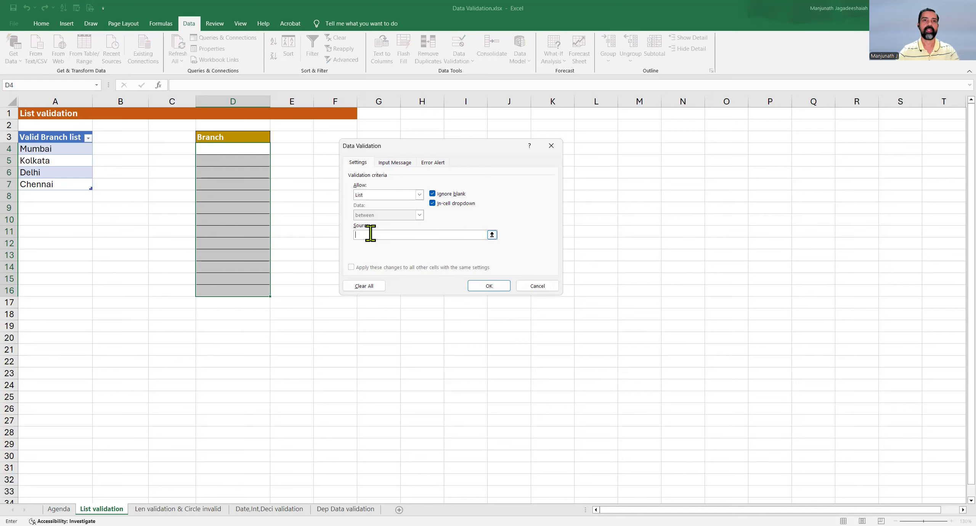
left_click(57, 150)
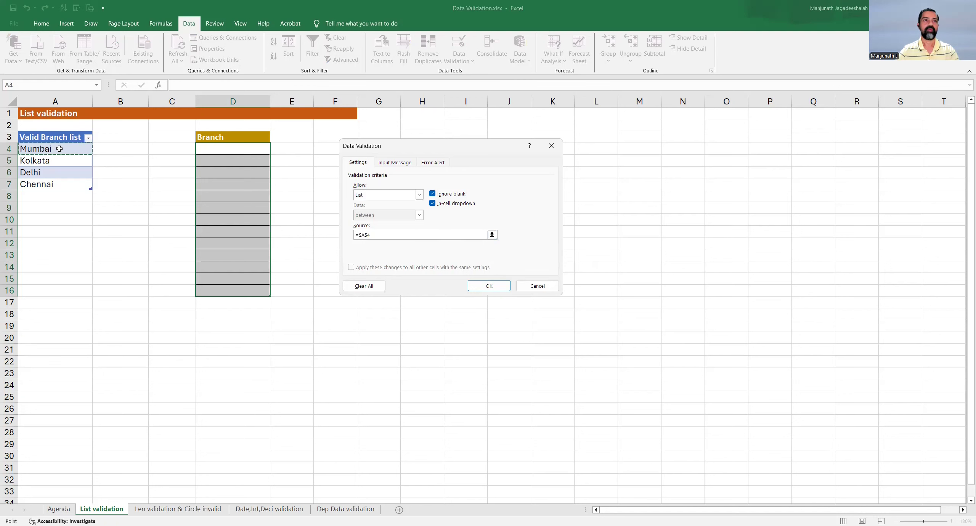
left_click(57, 181, "shift")
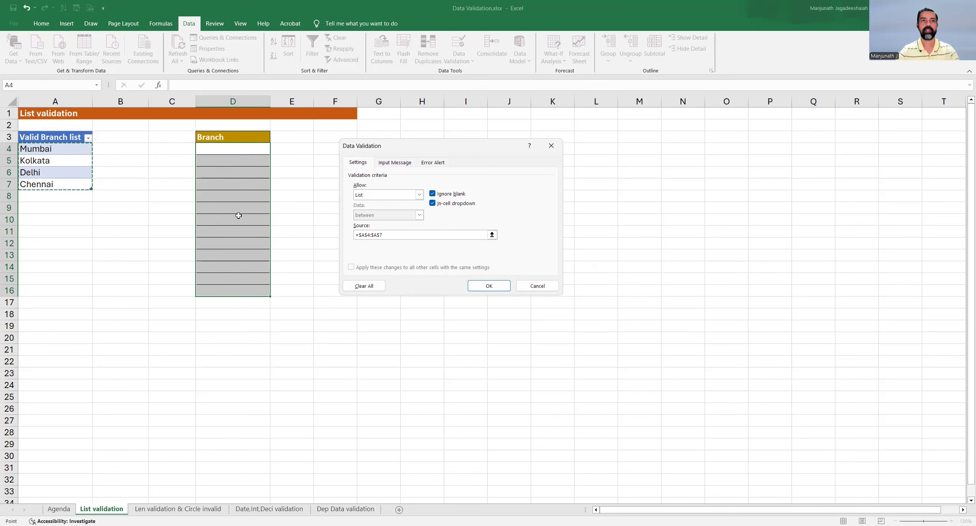
left_click(489, 286)
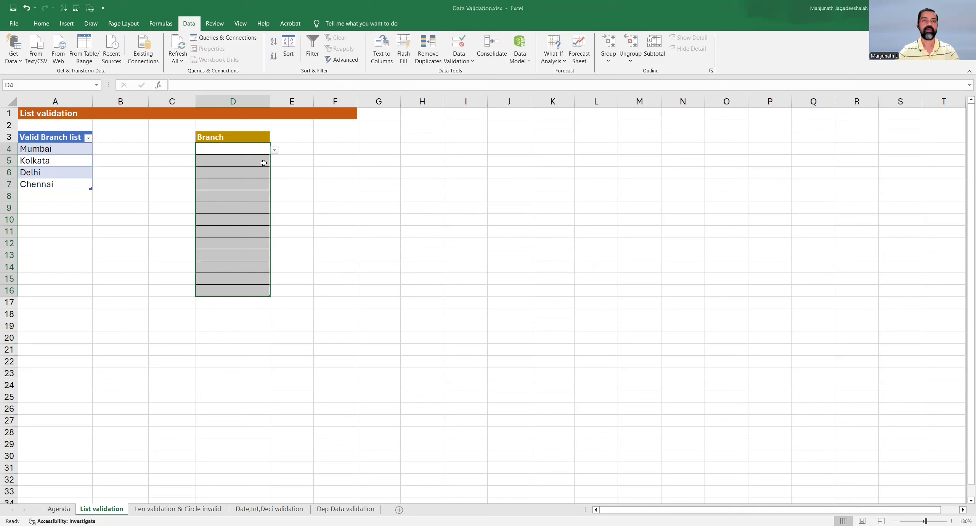
Check the branch dropdown choices offered in cells D4 and D16 of the Branch column.
left_click(244, 149)
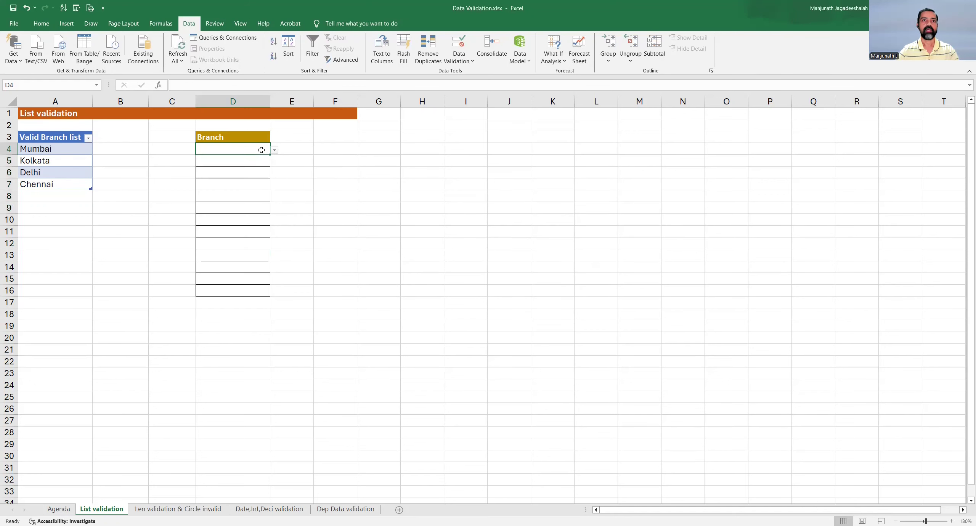
left_click(274, 151)
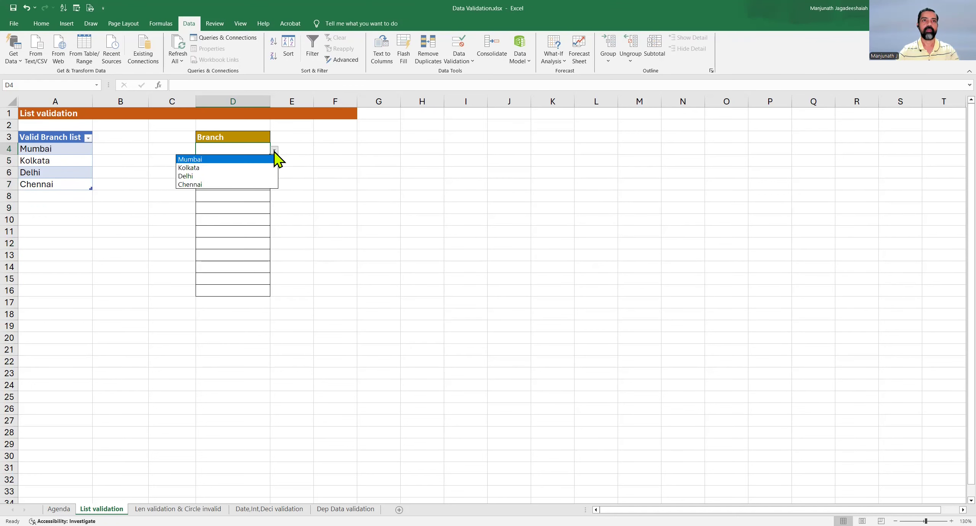
left_click(239, 240)
left_click(243, 224)
left_click(244, 276)
left_click(244, 291)
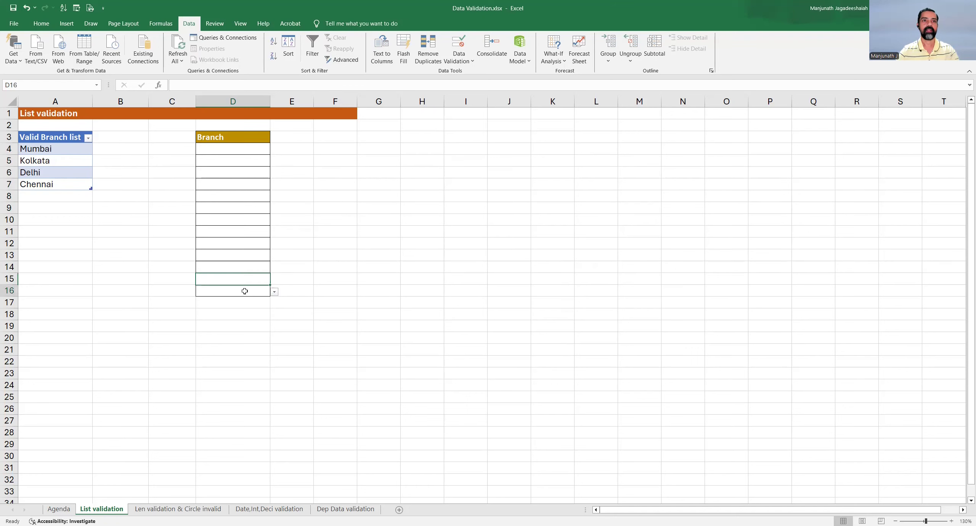
left_click(275, 292)
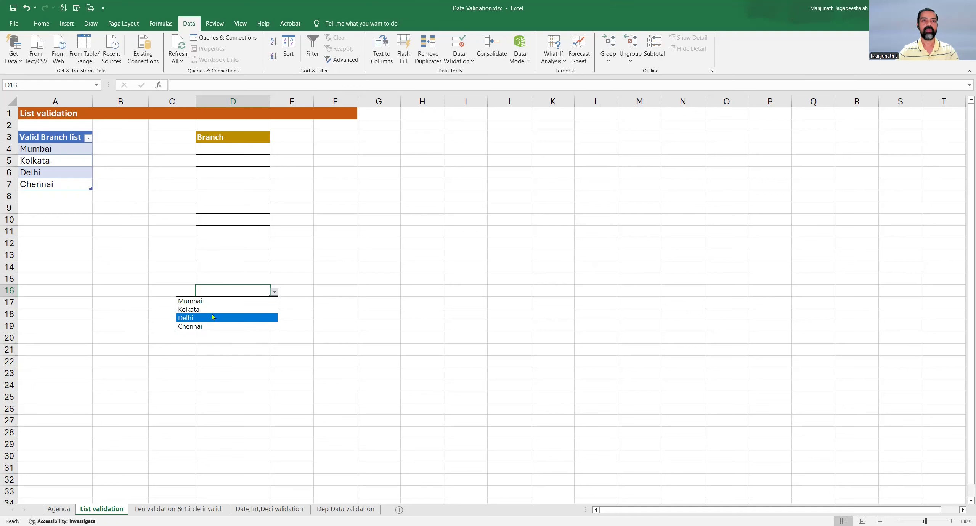
Try to enter Bangalore in cell D16 to test the list validation, and cancel the entry.
left_click(219, 294)
double_click(219, 292)
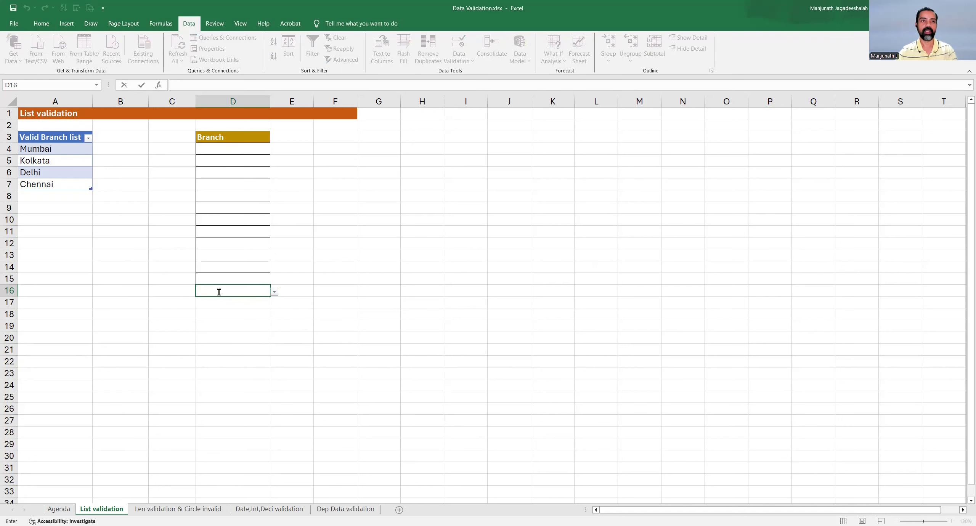
type("Bangalore")
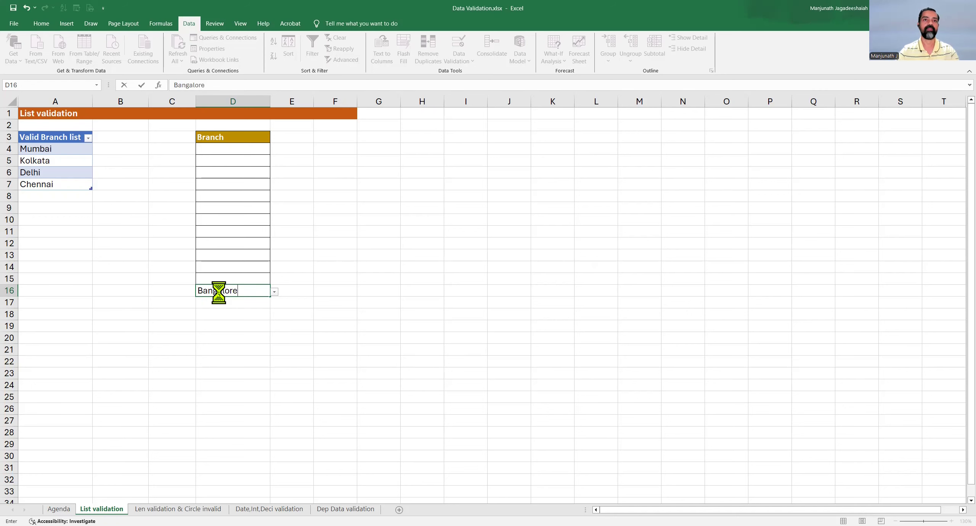
key("Return")
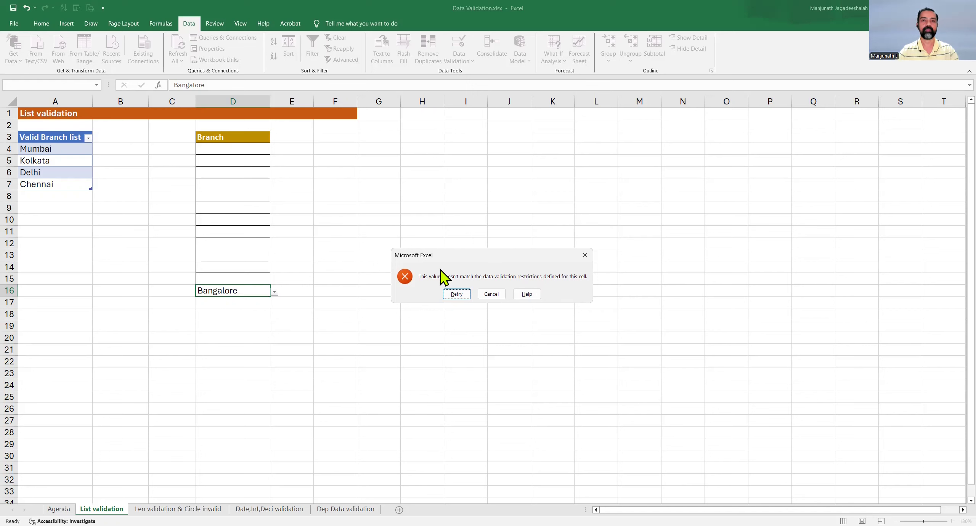
left_click(497, 295)
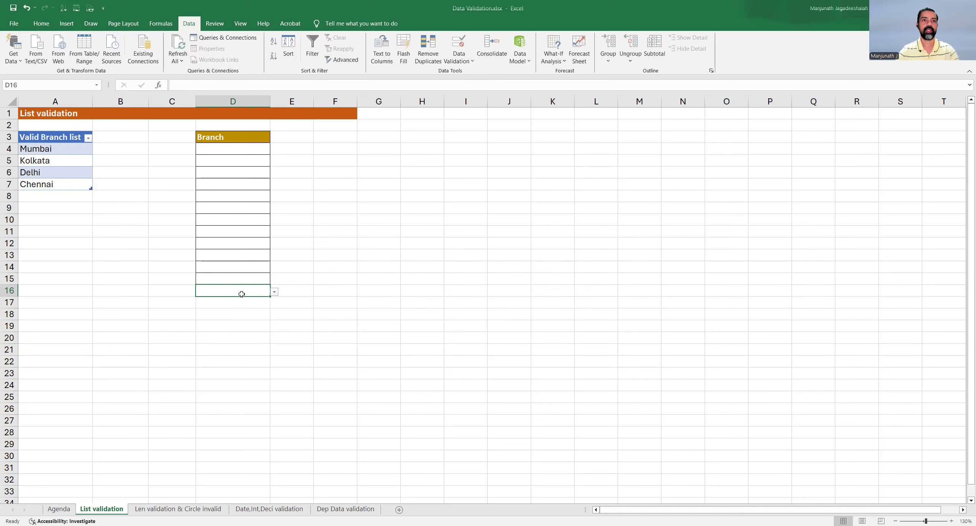
Enter Delhi in cell D16 and check it against the cell's dropdown choices.
left_click(274, 292)
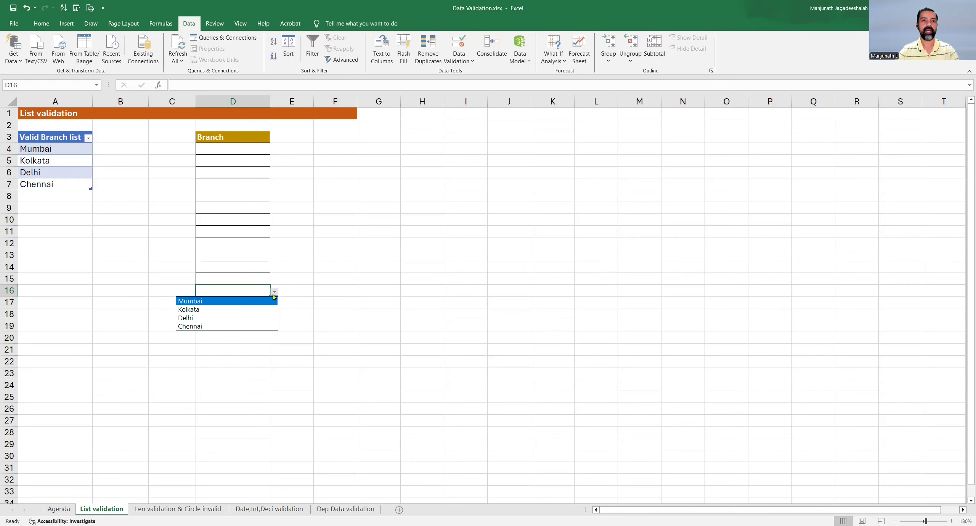
left_click(237, 290)
double_click(236, 289)
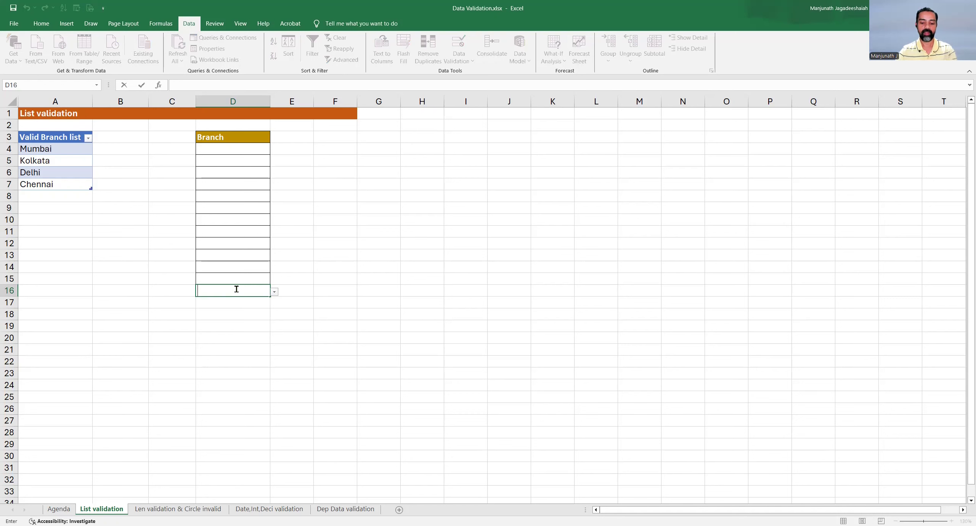
type("D")
key("BackSpace")
type("D")
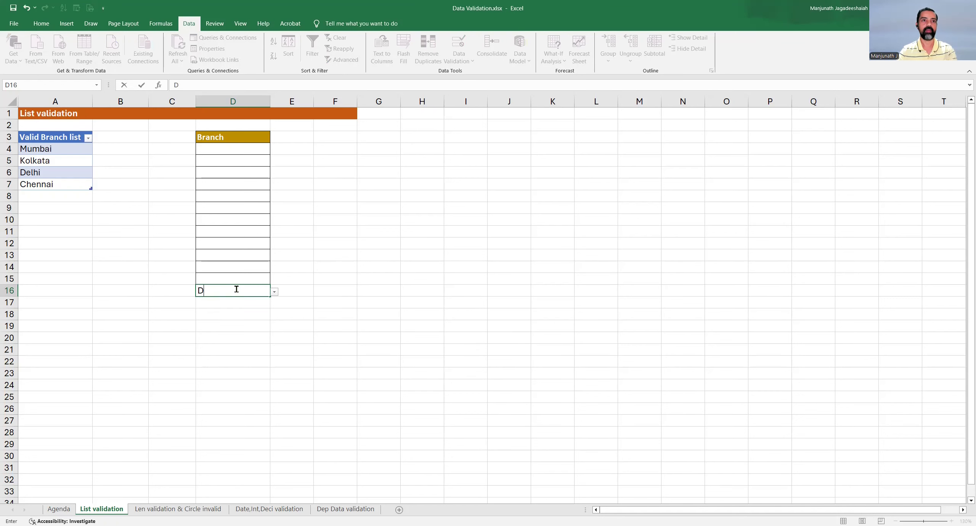
type("elhi")
key("Return")
left_click(236, 290)
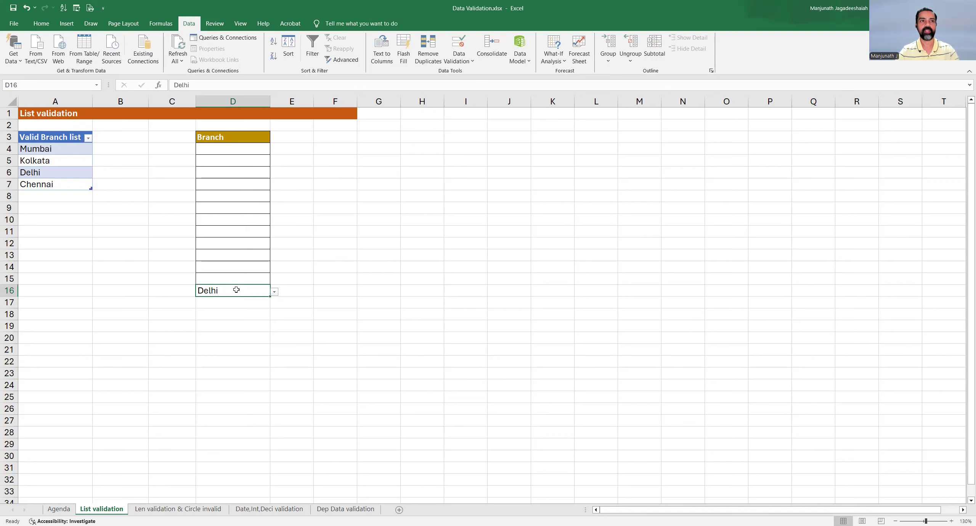
left_click(274, 293)
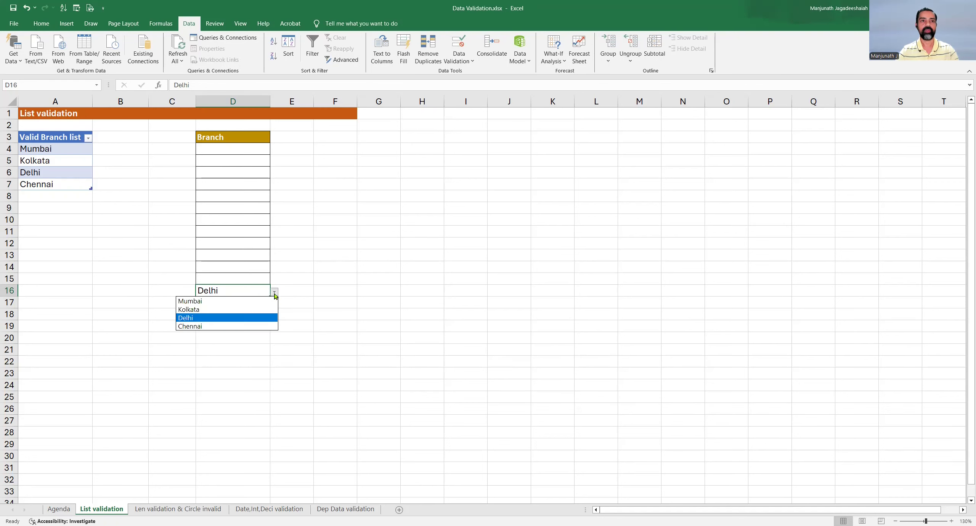
left_click(240, 292)
Add an input message to Branch cells D4:D16 with the title "Branch" and the text "Select branch from the dropdown.".
left_click(231, 276)
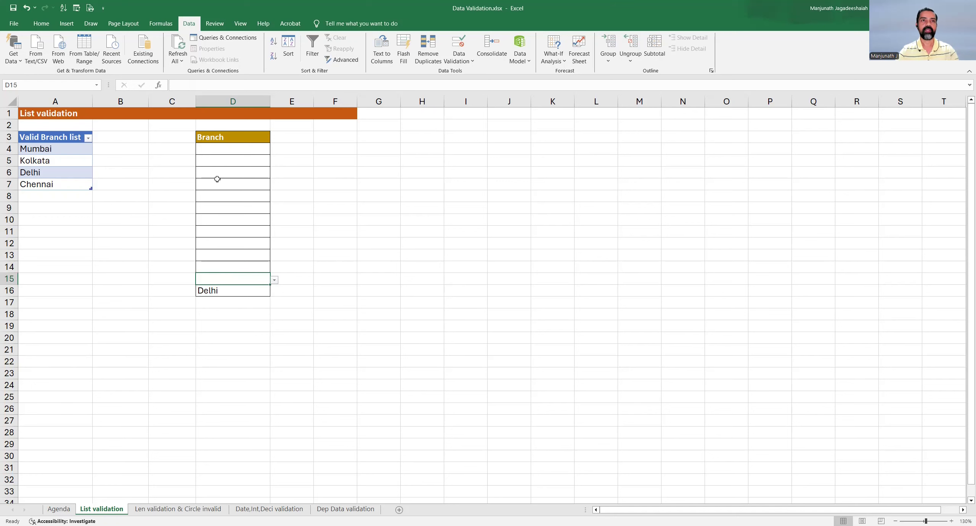
left_click(219, 149)
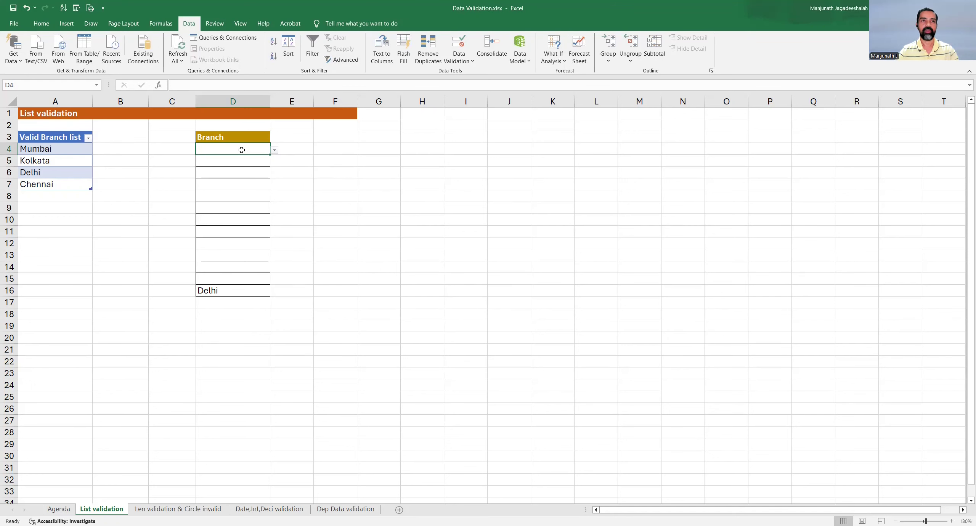
left_click_drag(242, 149, 232, 289)
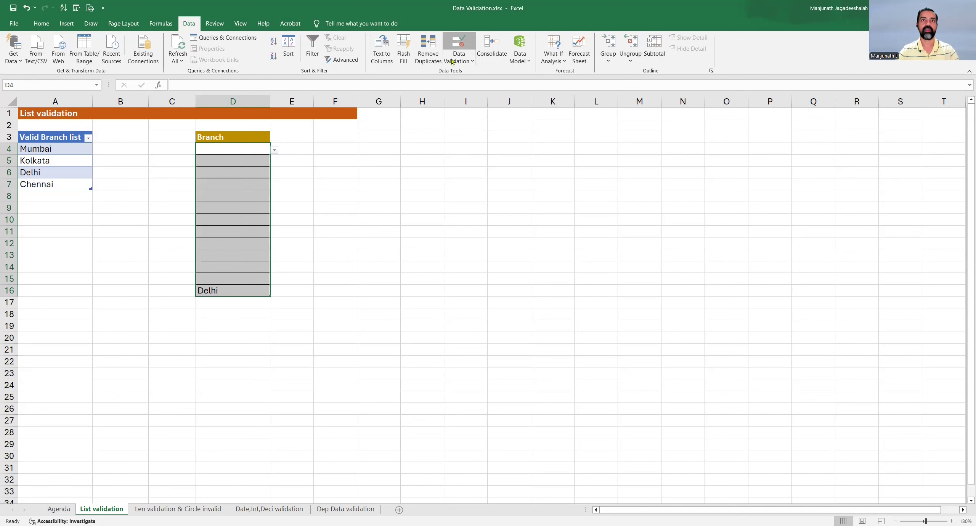
left_click(459, 43)
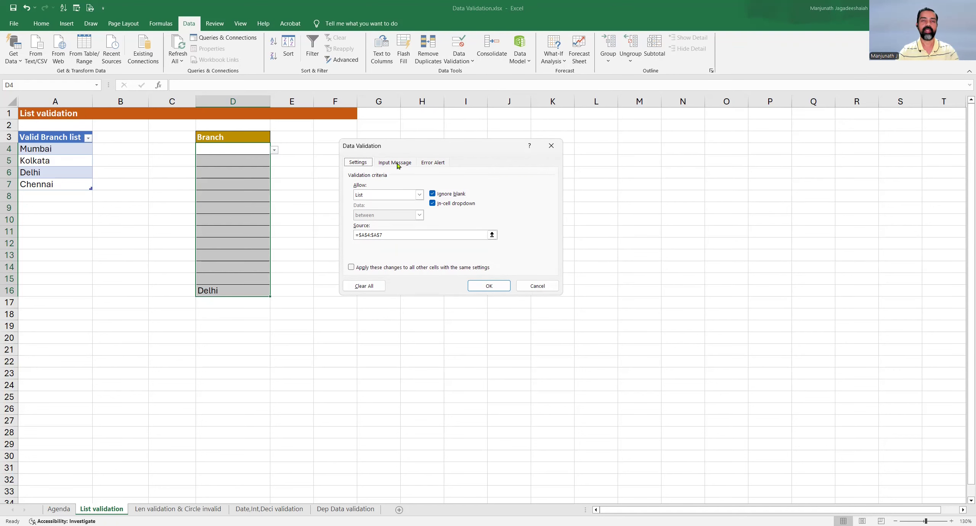
left_click(397, 164)
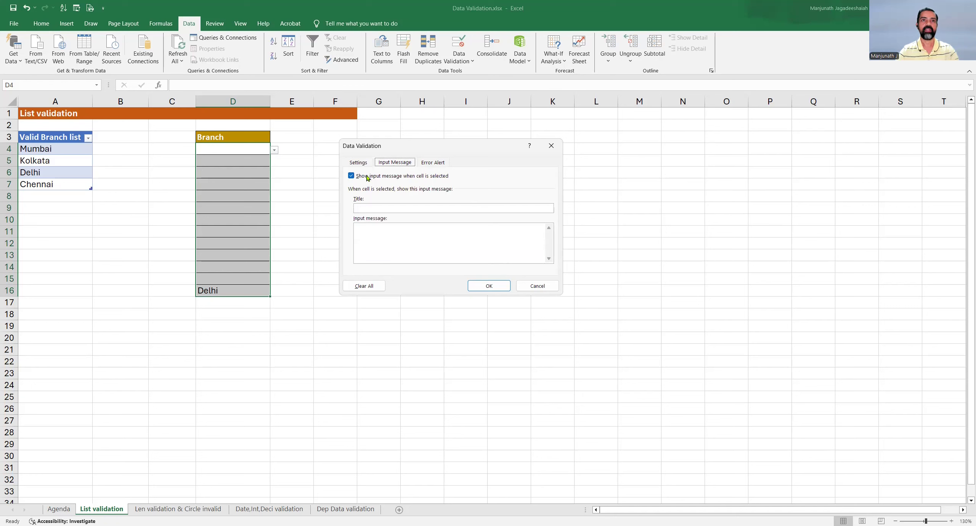
left_click(368, 207)
type("Branch")
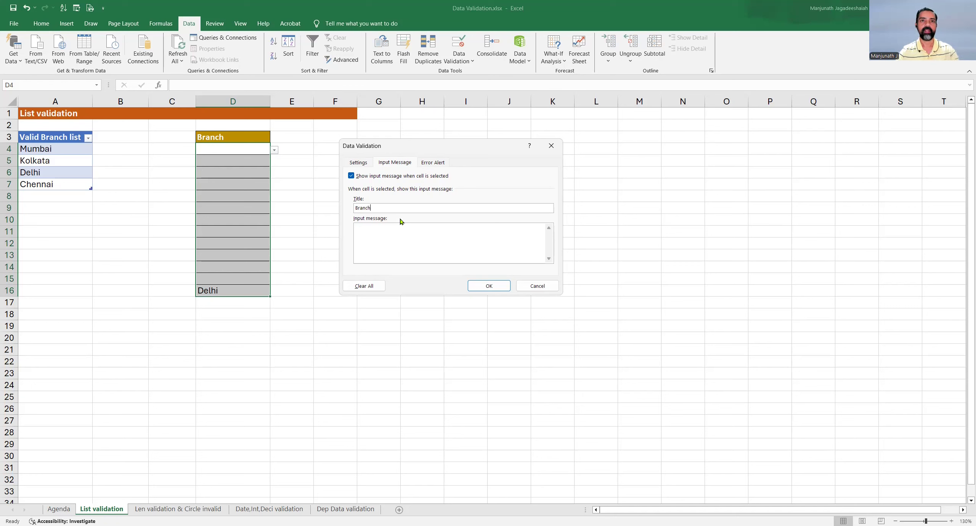
left_click(398, 237)
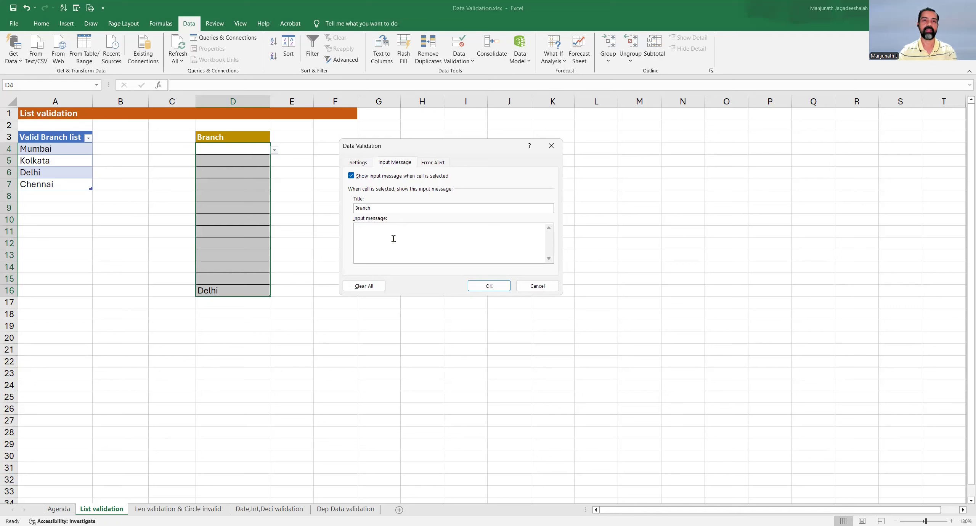
type("Select b")
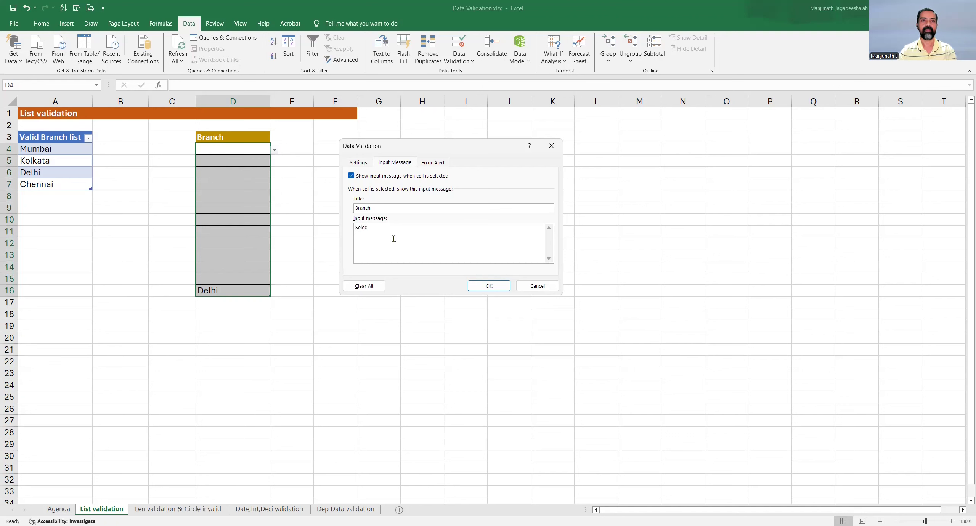
type("ranch from the dropd")
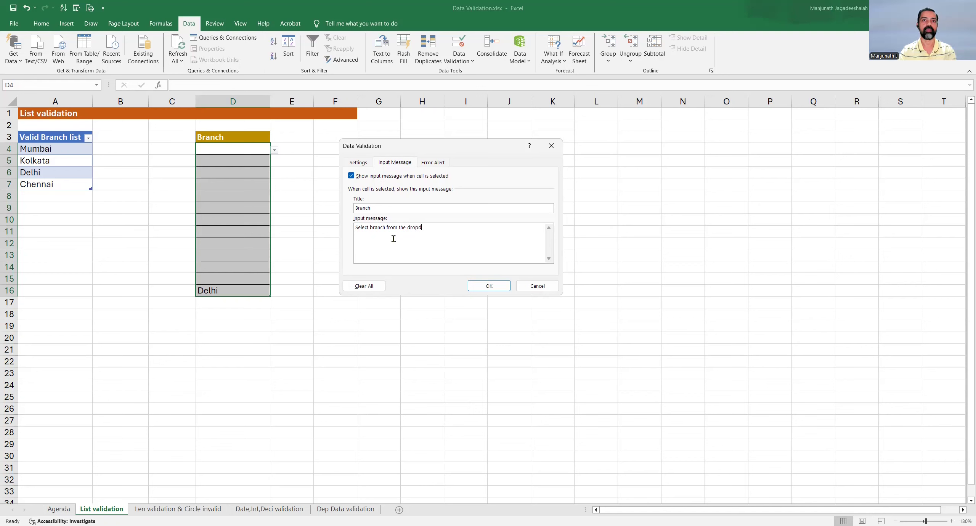
type("own.")
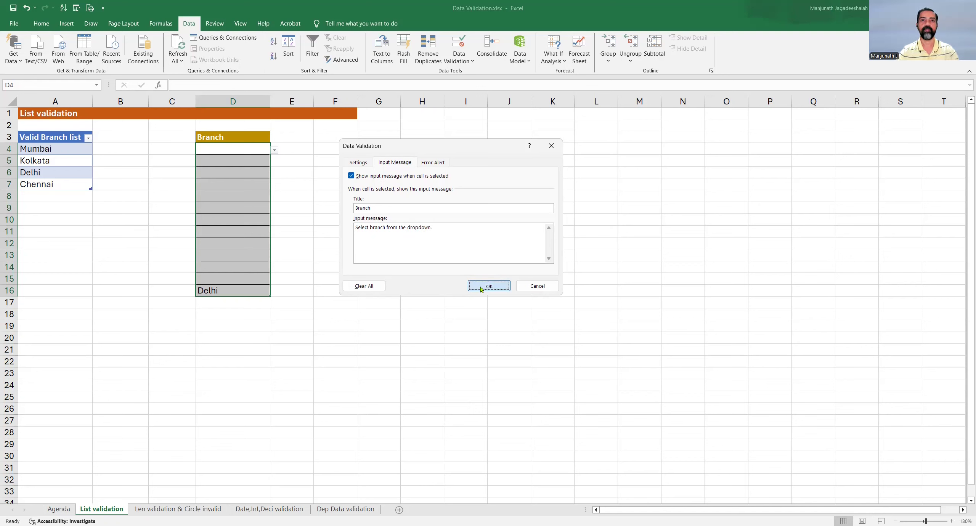
left_click(481, 286)
Check the input message shown for Branch cells D4 and D5.
left_click(287, 218)
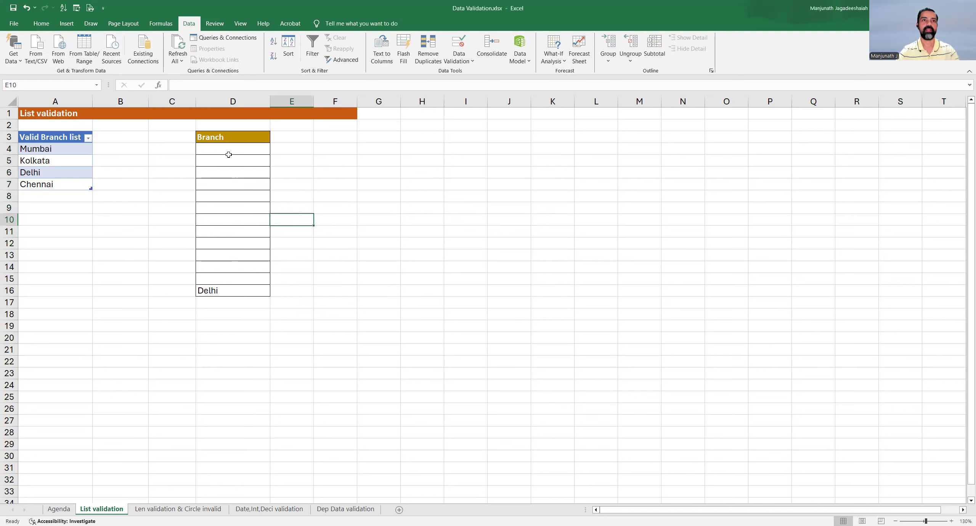
left_click(229, 149)
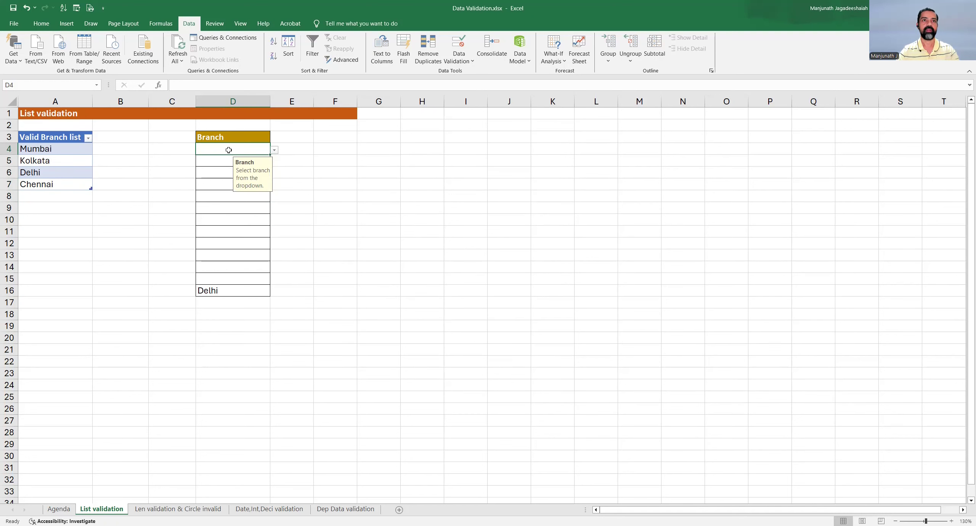
left_click(215, 161)
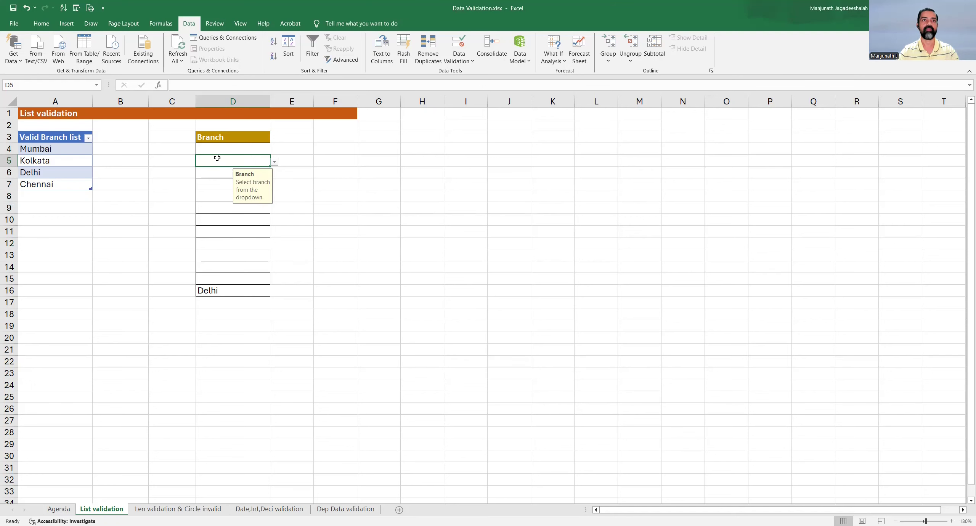
Fill in the error alert for cells D4:D16 with the title "Branch" and message "Only branch values from the drop down are allowed.".
left_click_drag(212, 148, 220, 285)
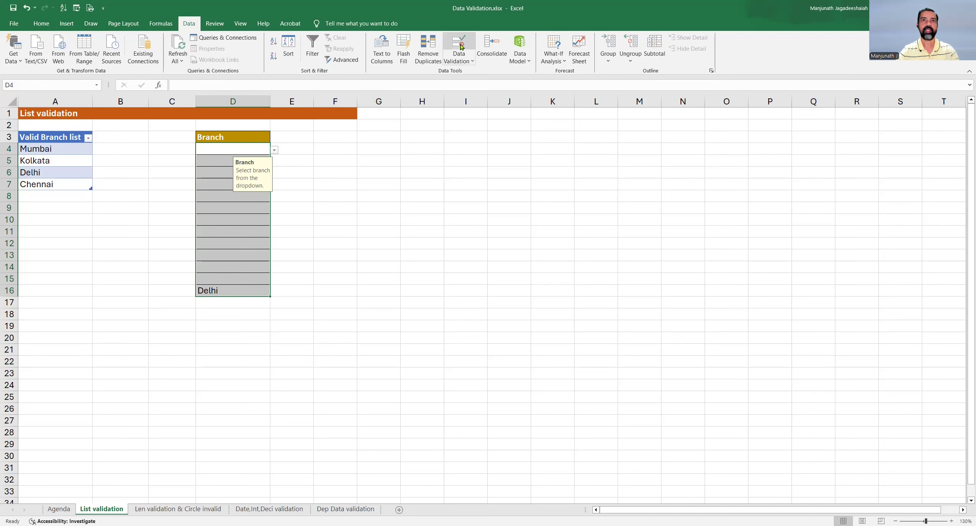
left_click(460, 44)
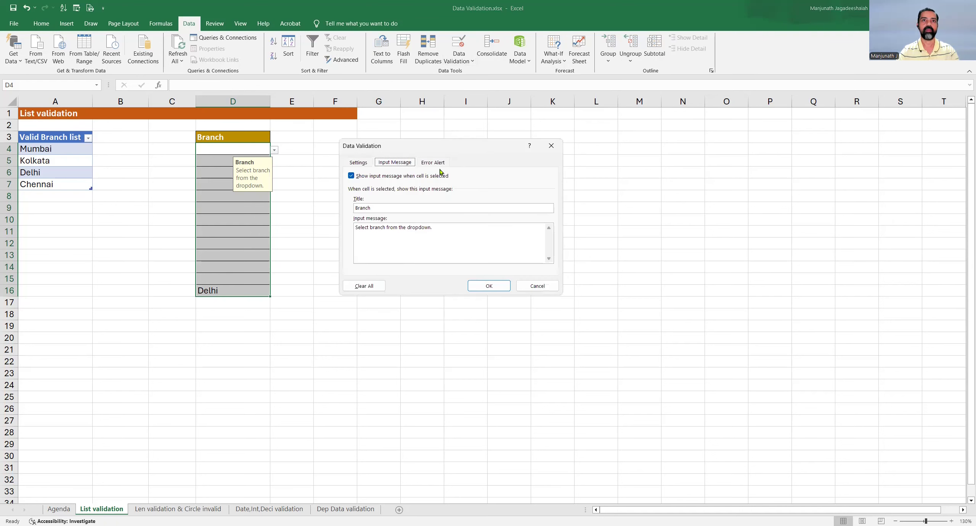
left_click(433, 164)
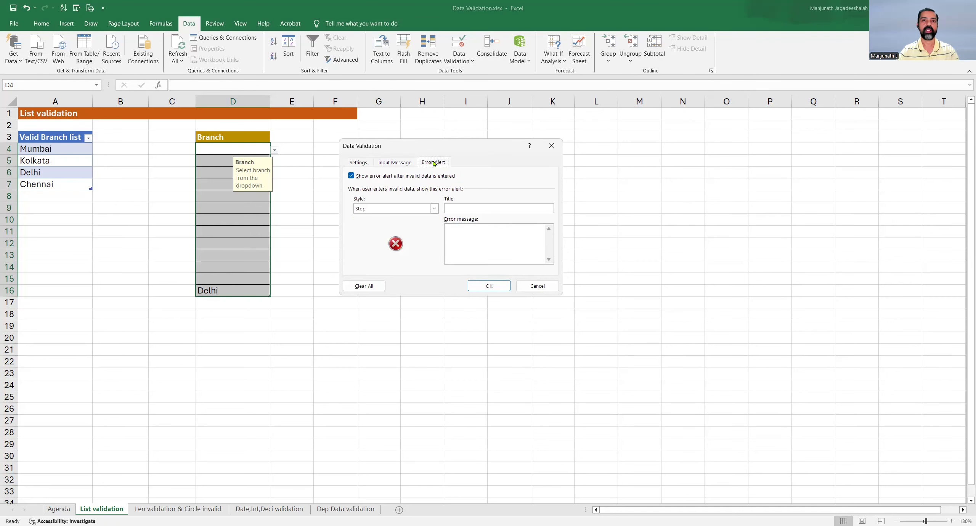
left_click(460, 209)
type("nch")
left_click(501, 258)
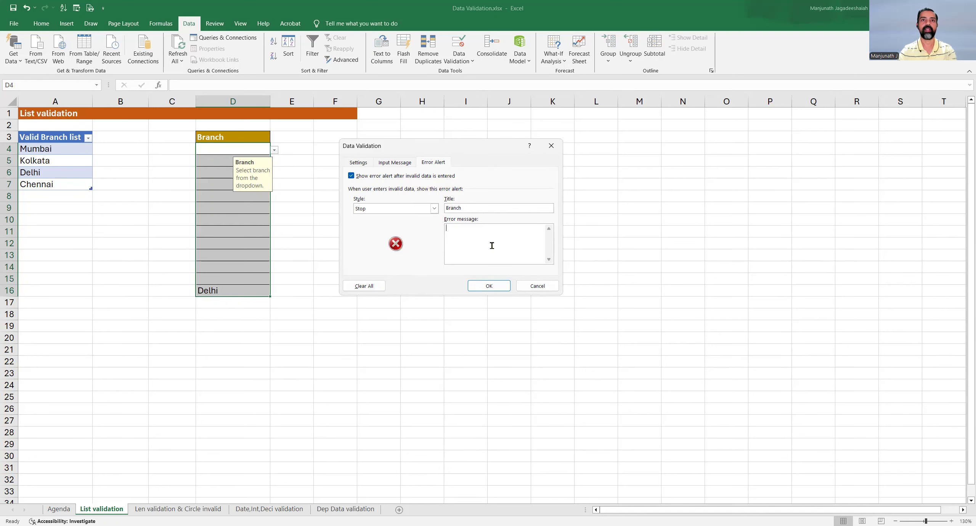
type("Only branch")
key("BackSpace")
key("BackSpace")
type("values from the drop down are allowed.")
Extend the error alert's title to "Branch selection error", keep the Stop style, and apply the validation settings.
left_click(475, 210)
type("selection s")
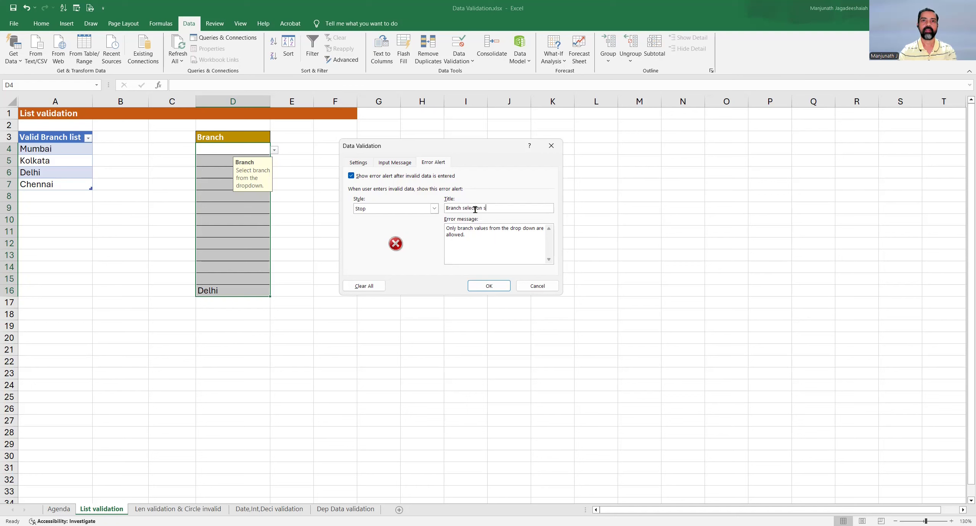
key("BackSpace")
type("error")
left_click(369, 210)
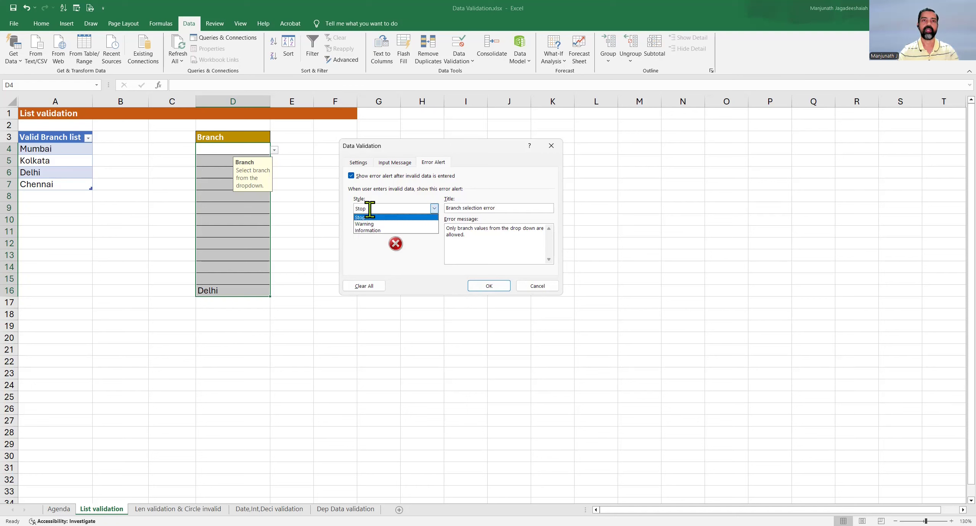
left_click(370, 210)
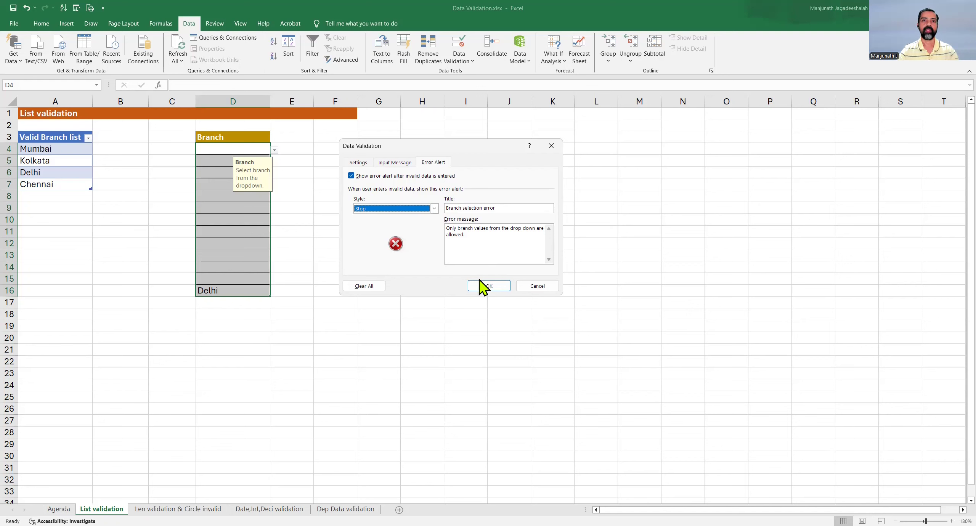
left_click(489, 286)
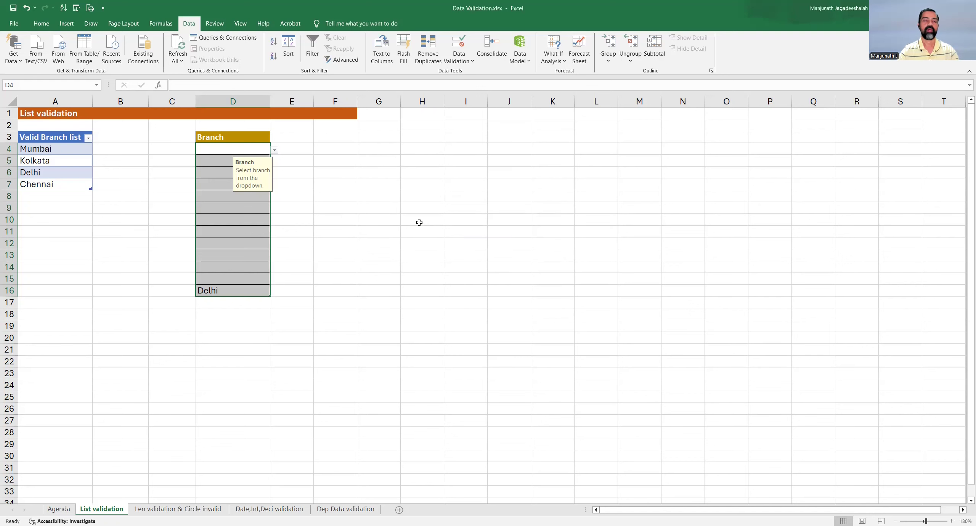
Try to enter Bangalore in cell D7 to test the custom error alert, and cancel the entry.
left_click(420, 220)
left_click(227, 183)
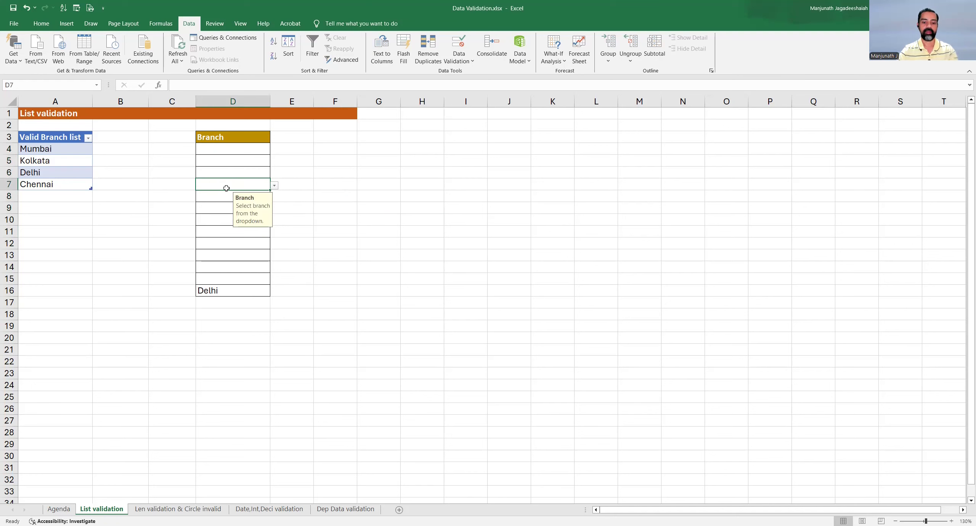
type("B")
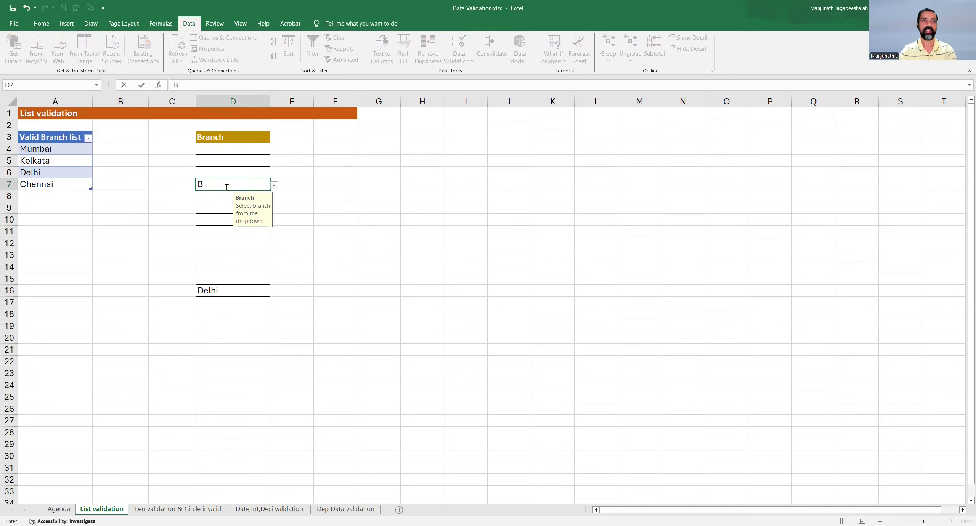
type("an")
type("gla")
type("ore")
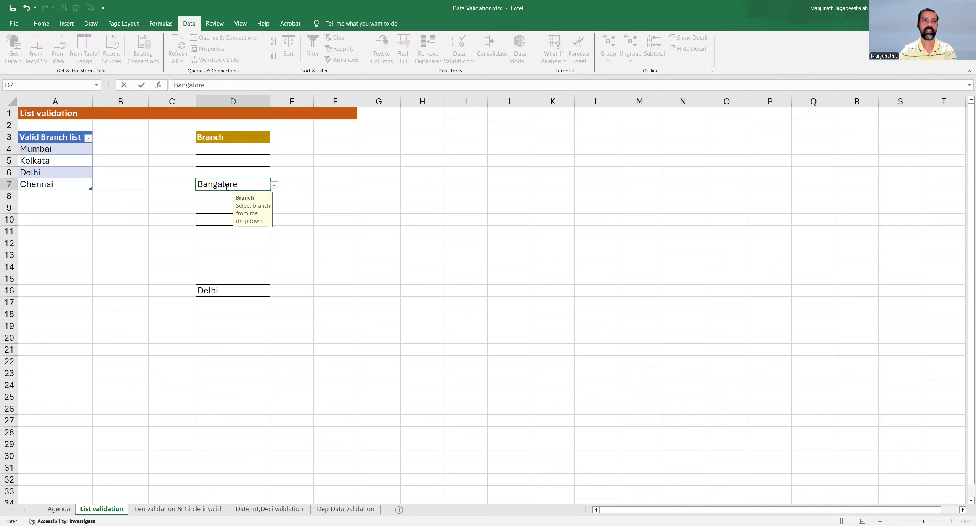
key("Return")
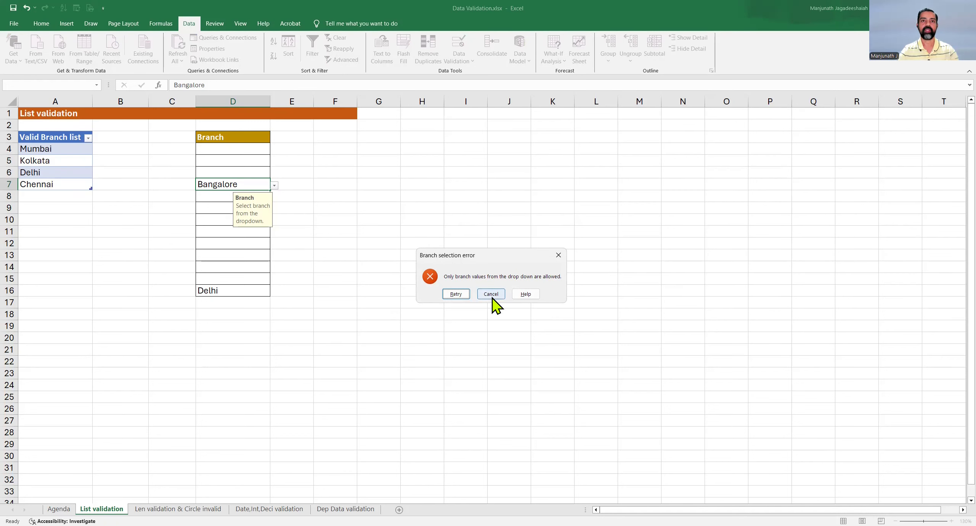
left_click(492, 297)
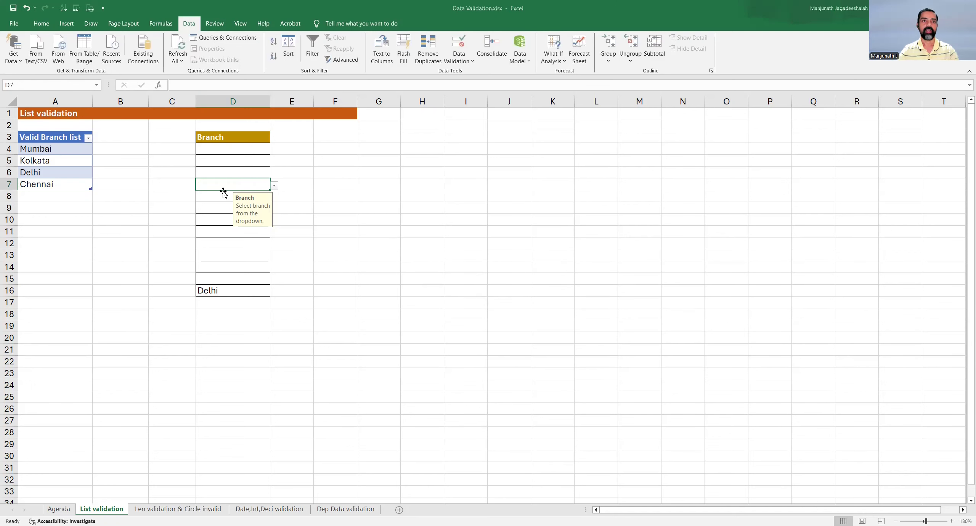
key("ctrl+Down")
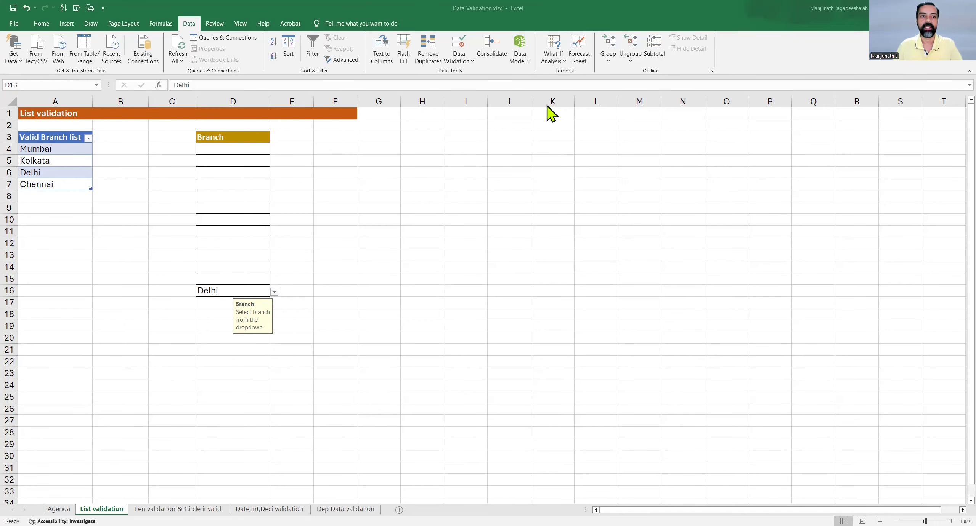
Examine the length rule in A4:B5, the employee names and their text lengths on the Len validation & Circle invalid sheet.
left_click(178, 509)
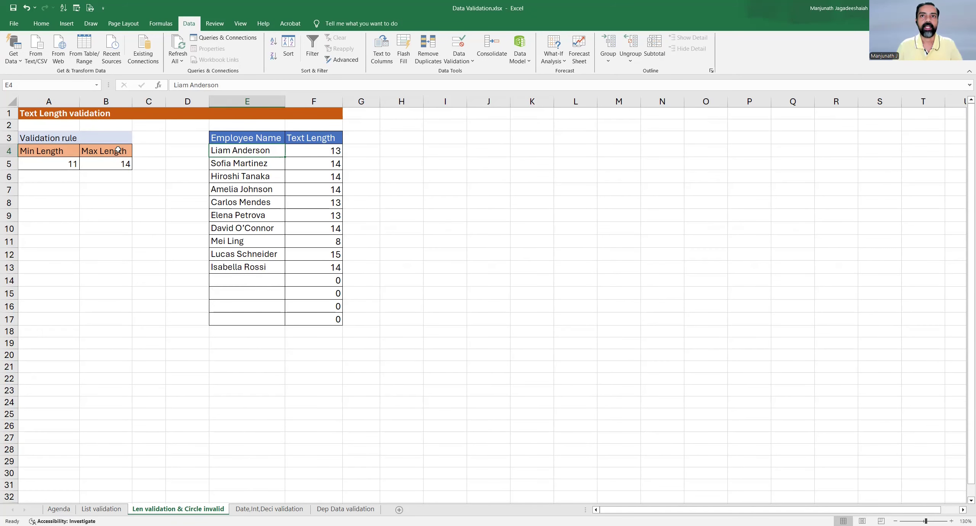
left_click(44, 153)
left_click_drag(44, 152, 106, 170)
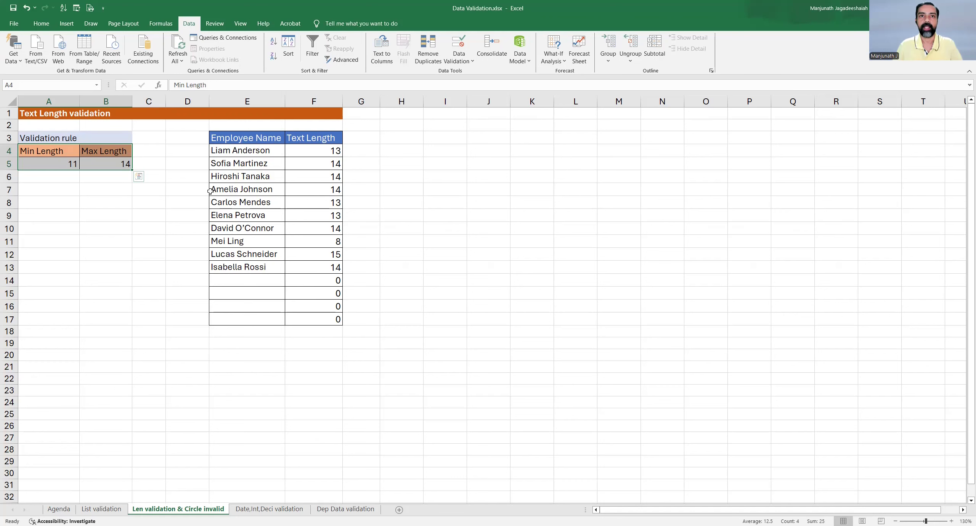
left_click(249, 150)
left_click_drag(249, 150, 230, 266)
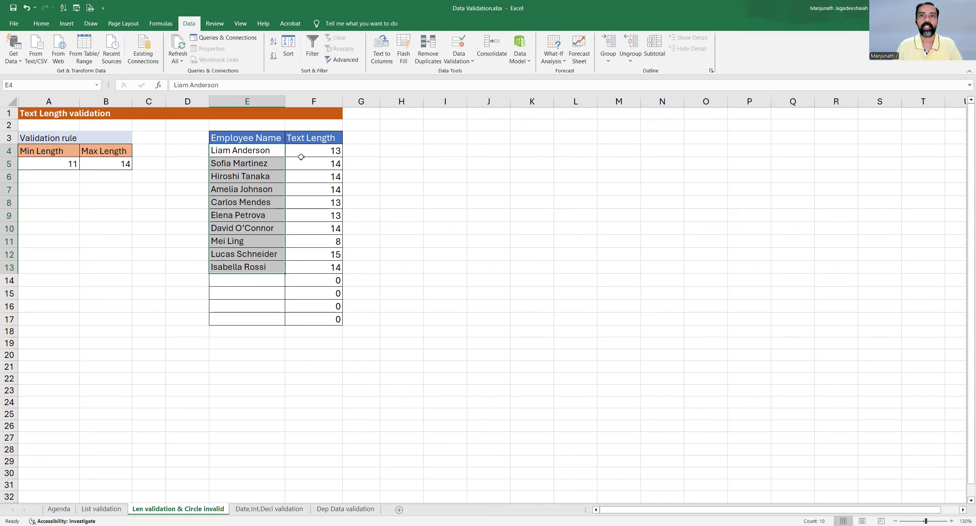
left_click_drag(301, 158, 298, 269)
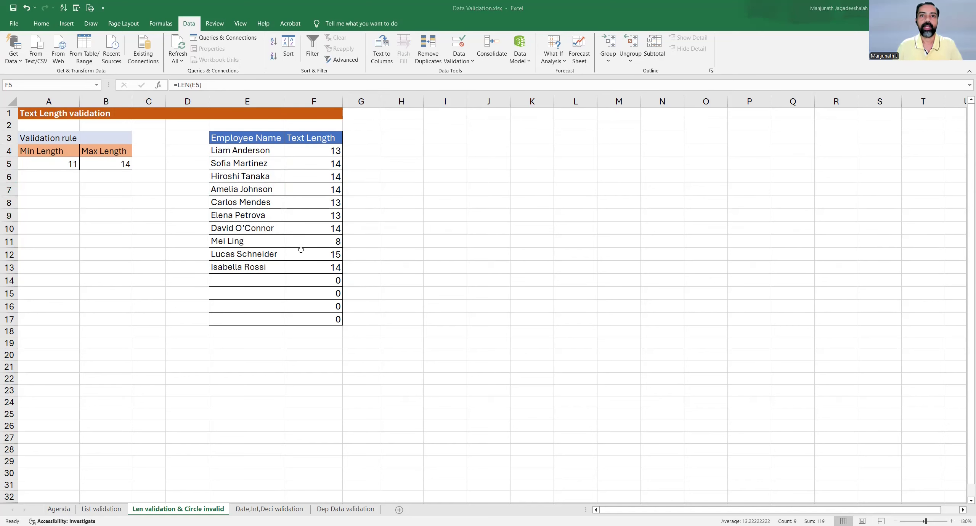
Start a data validation rule for the employee name cells E4:E17 that allows Text length with the between condition.
left_click_drag(244, 150, 231, 320)
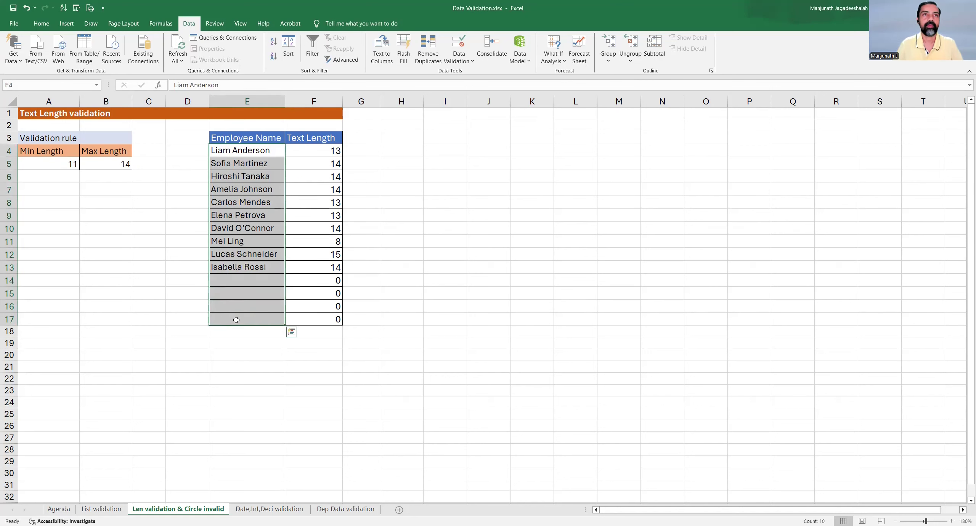
left_click(192, 24)
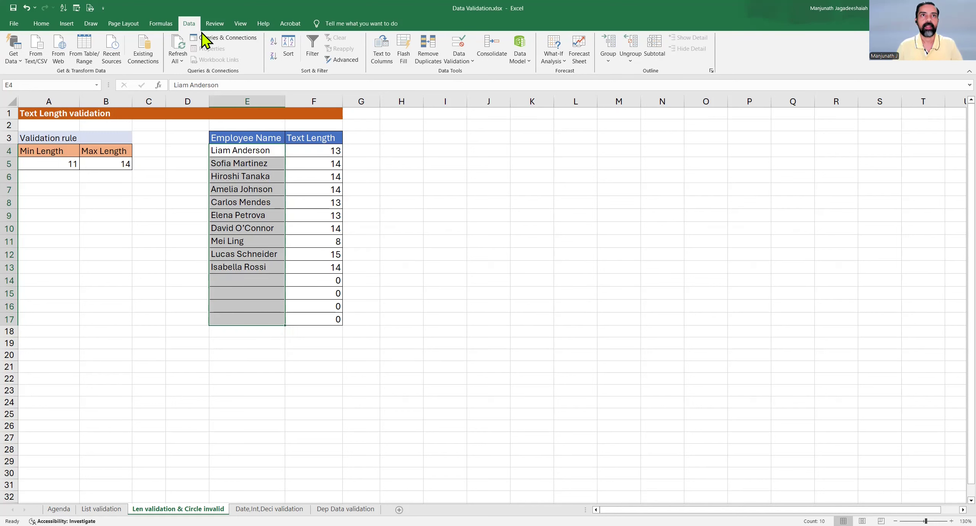
left_click(459, 47)
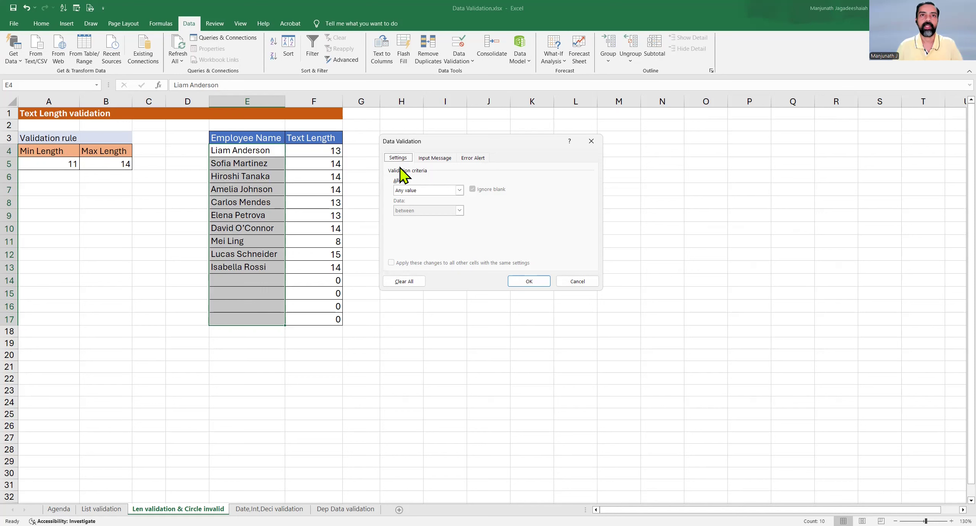
left_click(431, 190)
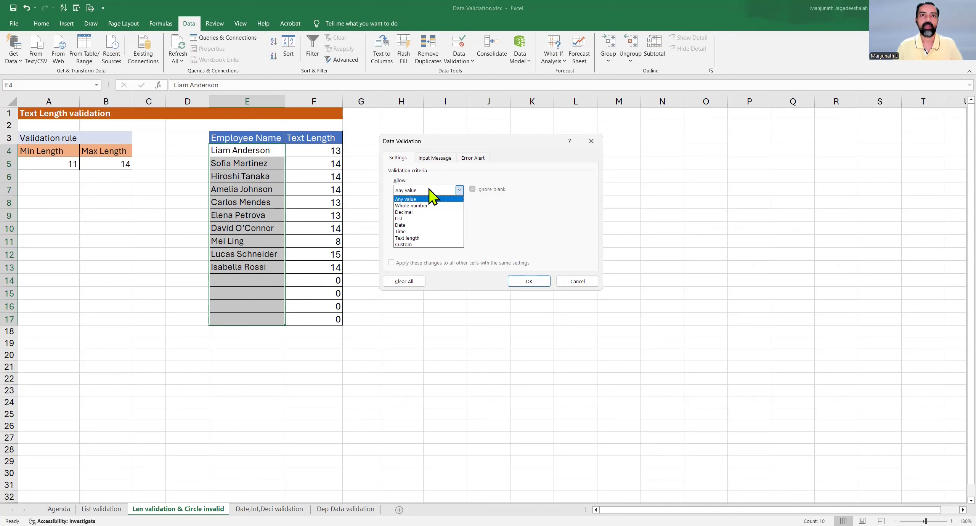
left_click(425, 238)
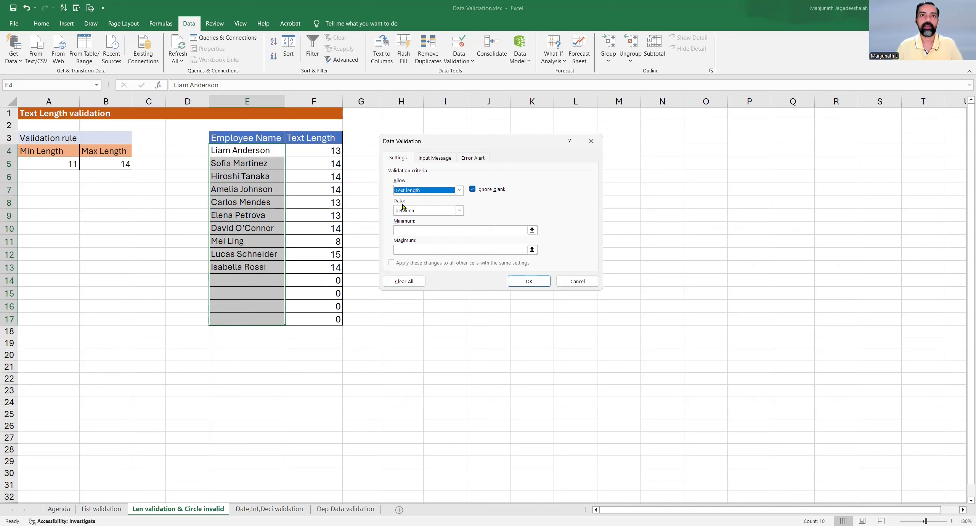
left_click(424, 211)
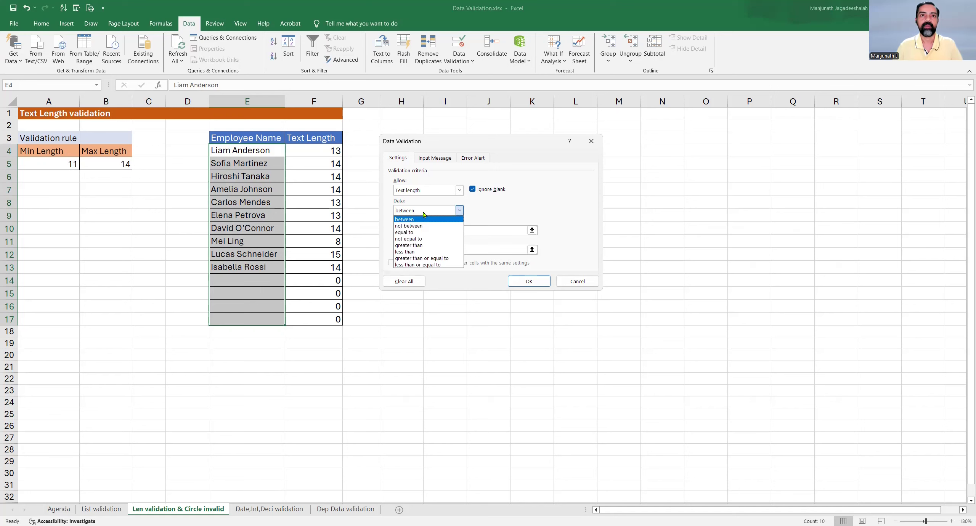
left_click(419, 220)
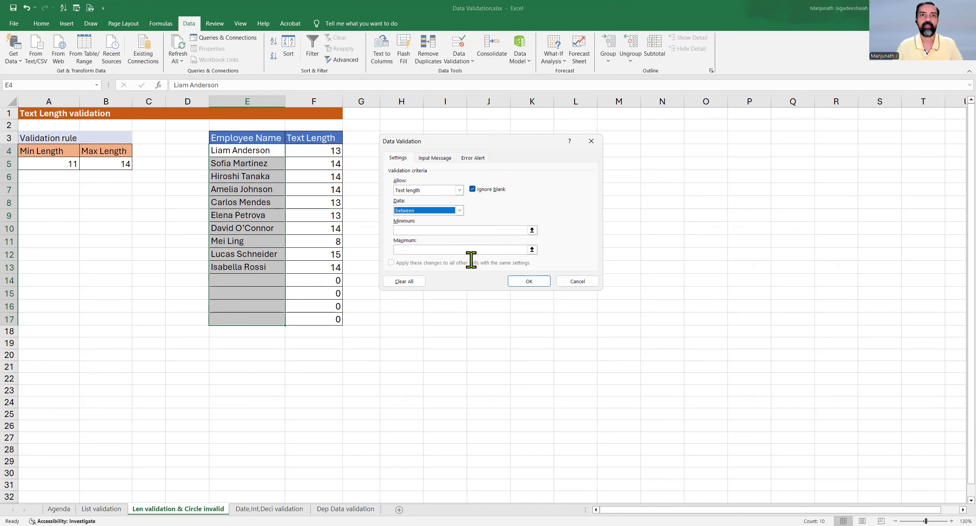
Set the rule's minimum to the absolute reference =$A$5 and its maximum to =$B$5.
left_click(421, 231)
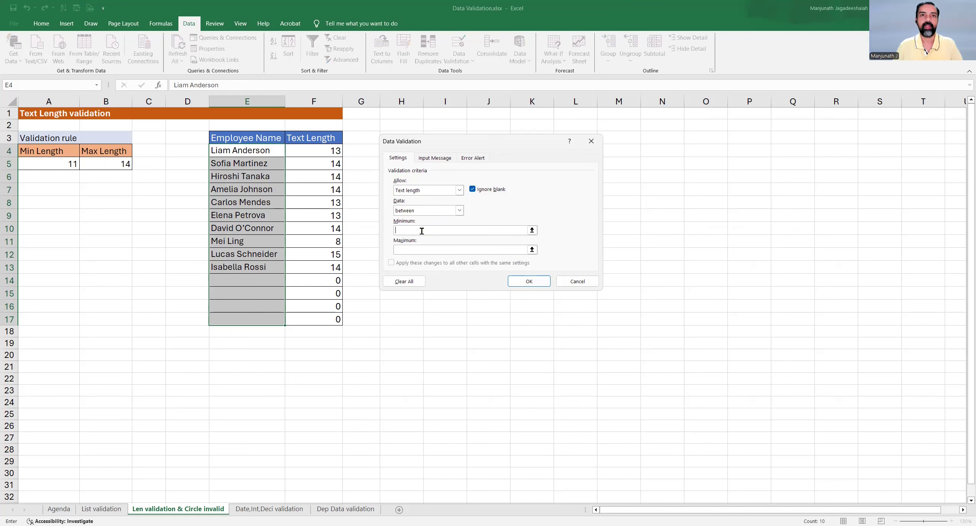
left_click(415, 229)
left_click(52, 163)
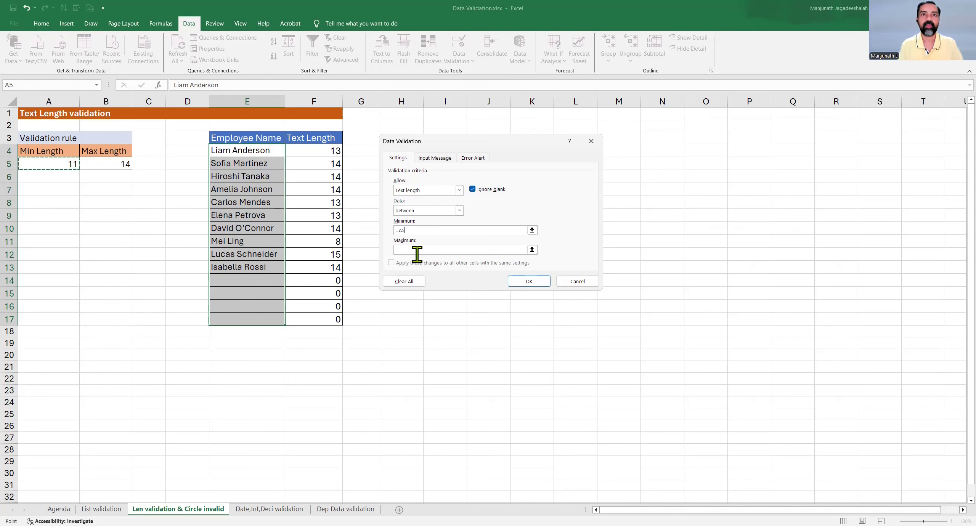
left_click(422, 230)
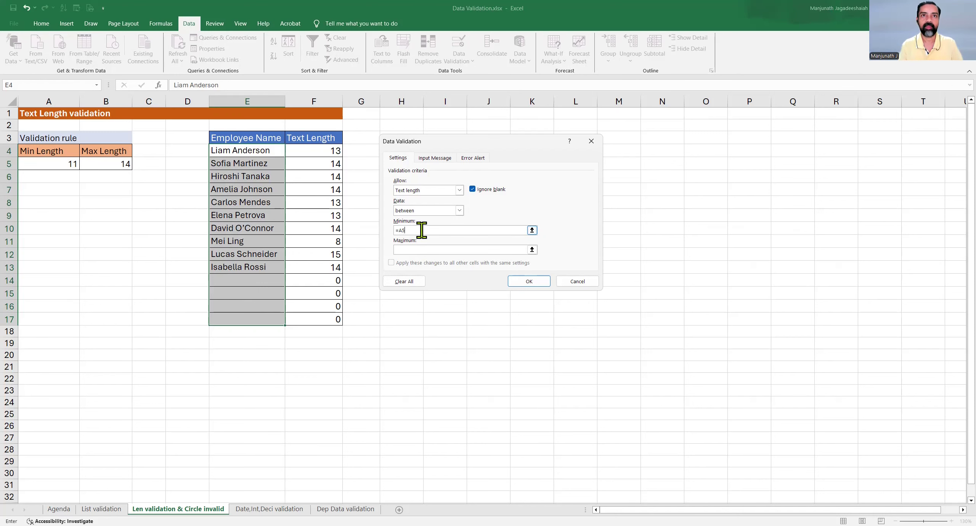
key("F4")
left_click(416, 249)
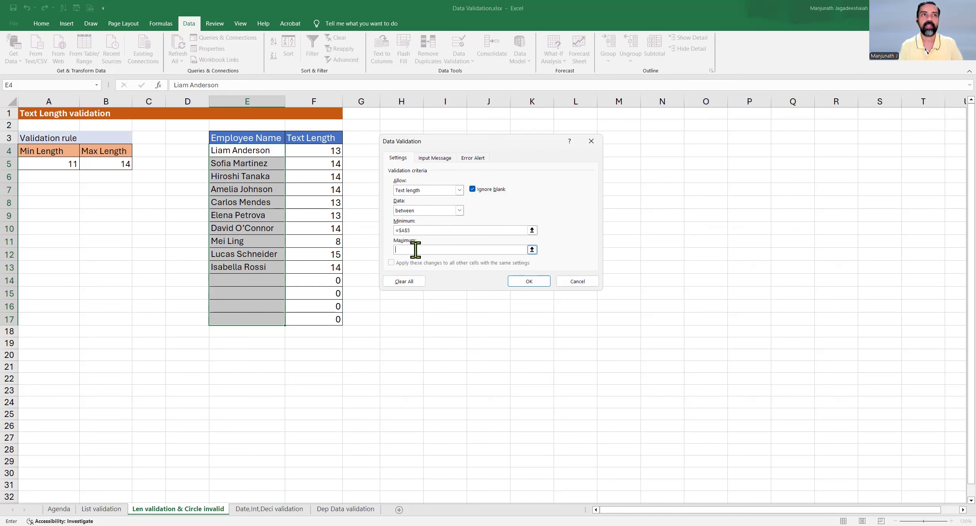
left_click(105, 163)
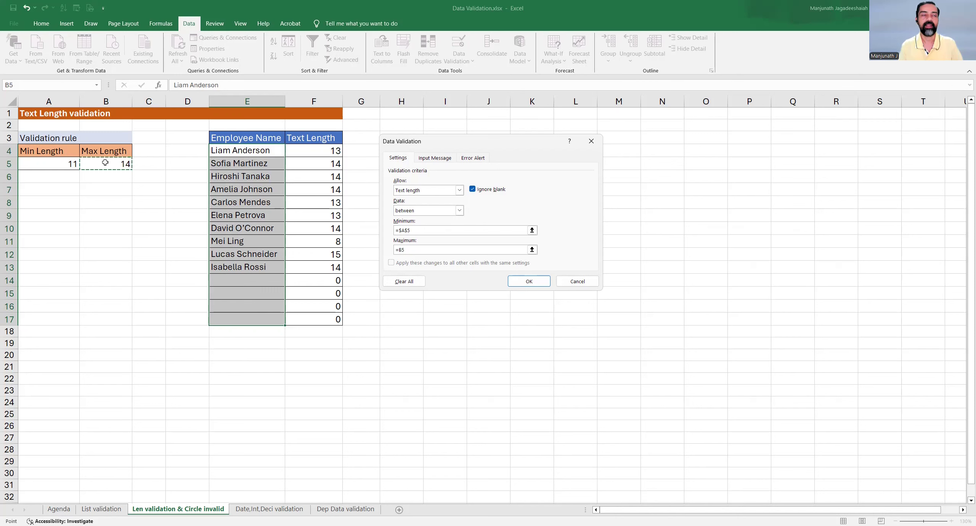
left_click(428, 249)
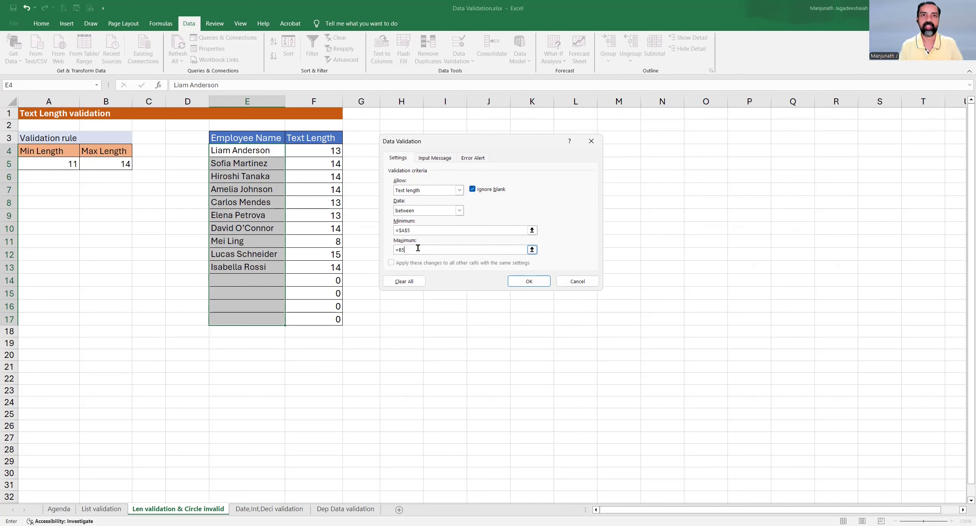
key("F4")
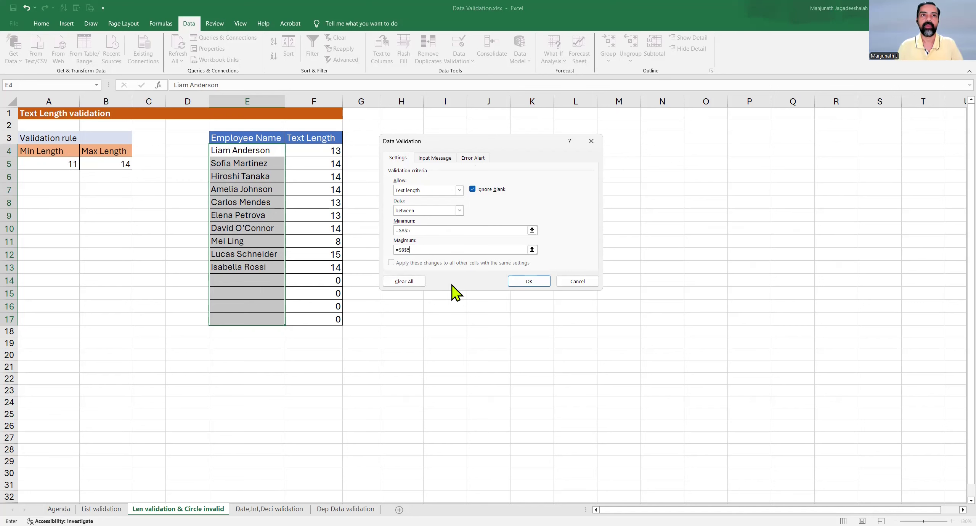
Review the input message and error alert settings, leave their texts blank, and apply the text length validation.
left_click(427, 158)
left_click(434, 203)
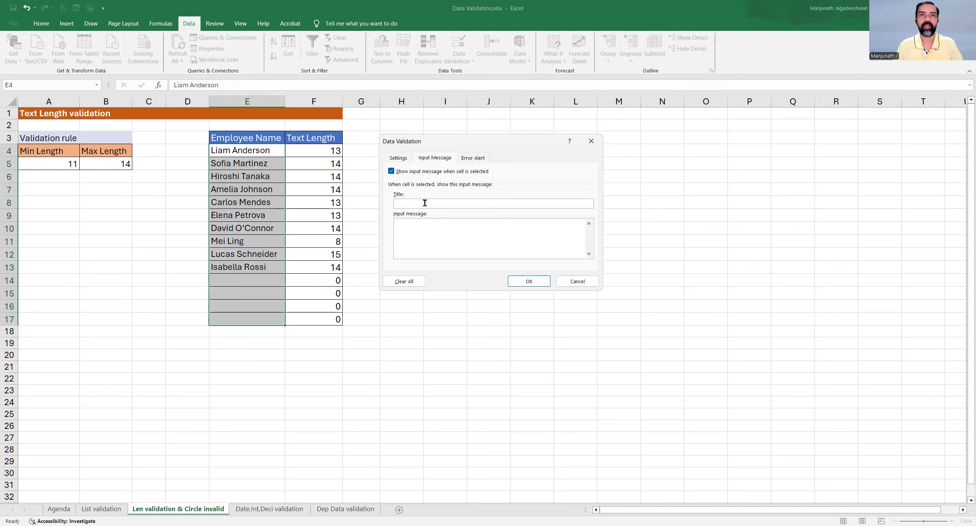
left_click(424, 230)
left_click(473, 158)
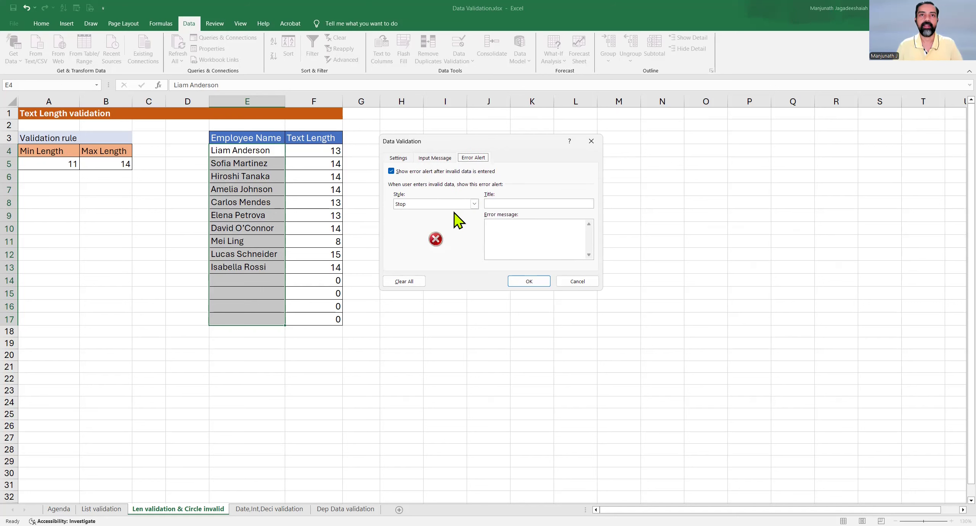
left_click(506, 203)
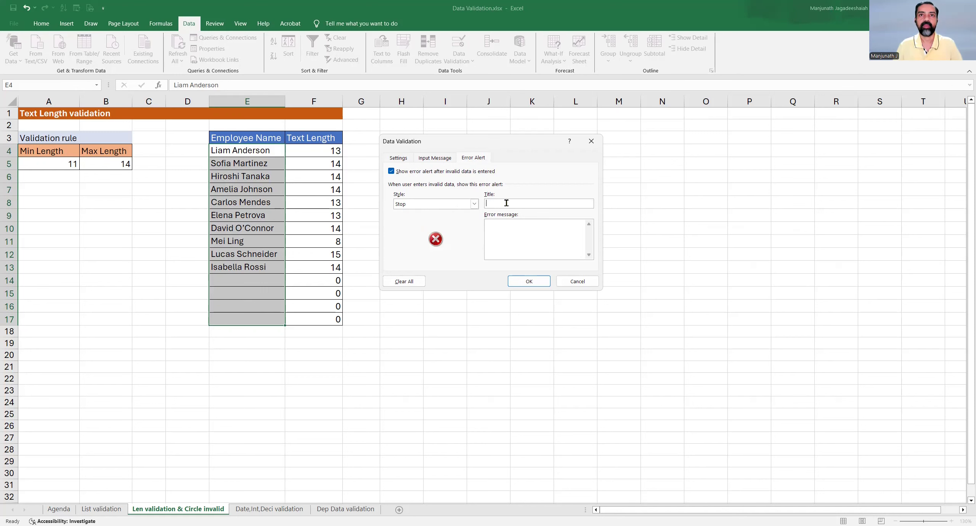
left_click(519, 233)
left_click(395, 158)
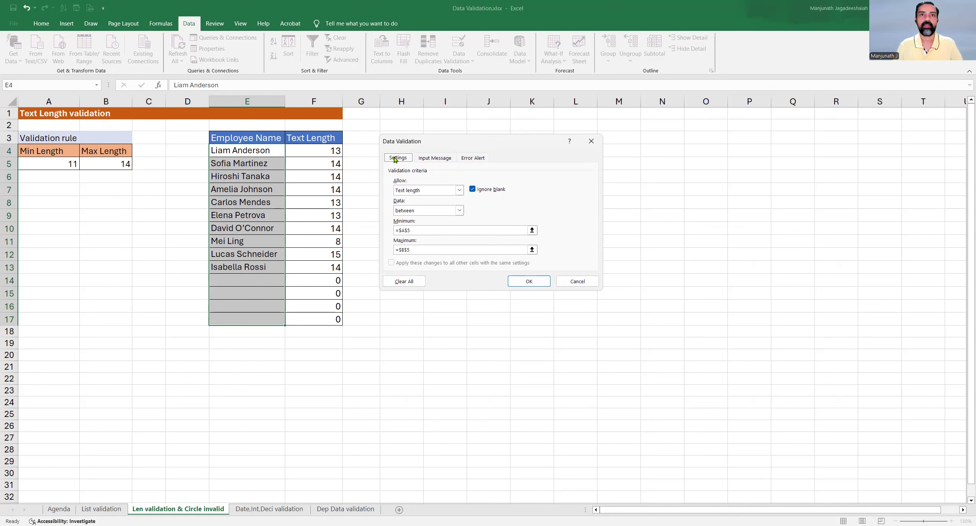
left_click(521, 284)
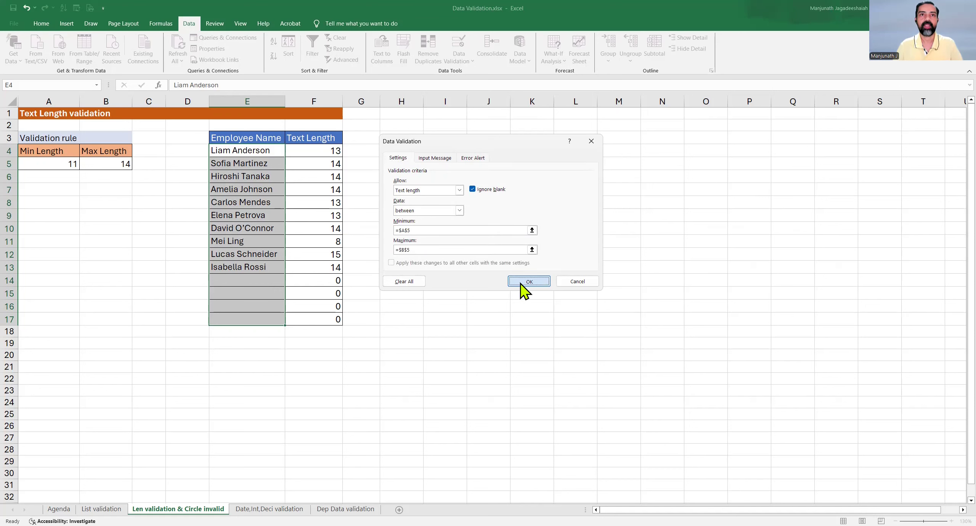
Try to enter only a four-letter first name in cell E14 to test the minimum length, and cancel the entry.
left_click(262, 267)
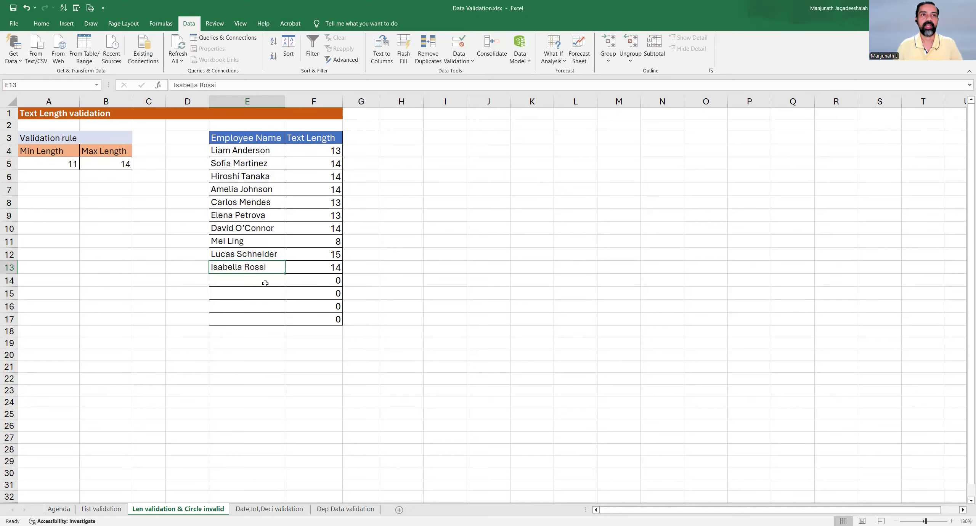
left_click(264, 283)
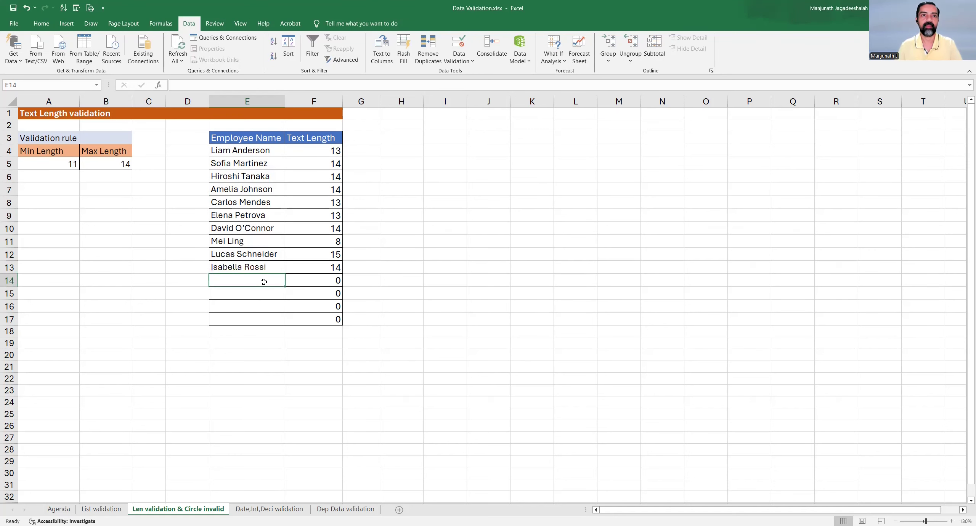
type("John")
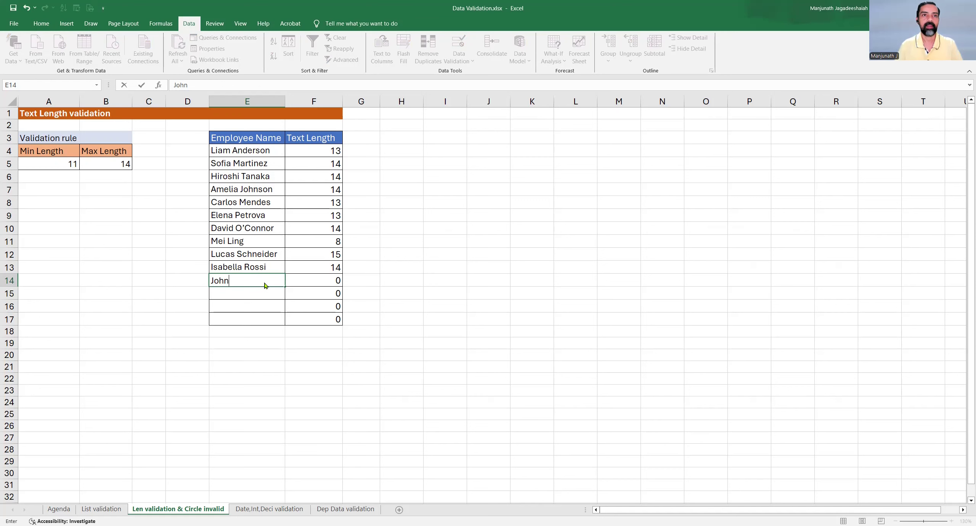
key("Return")
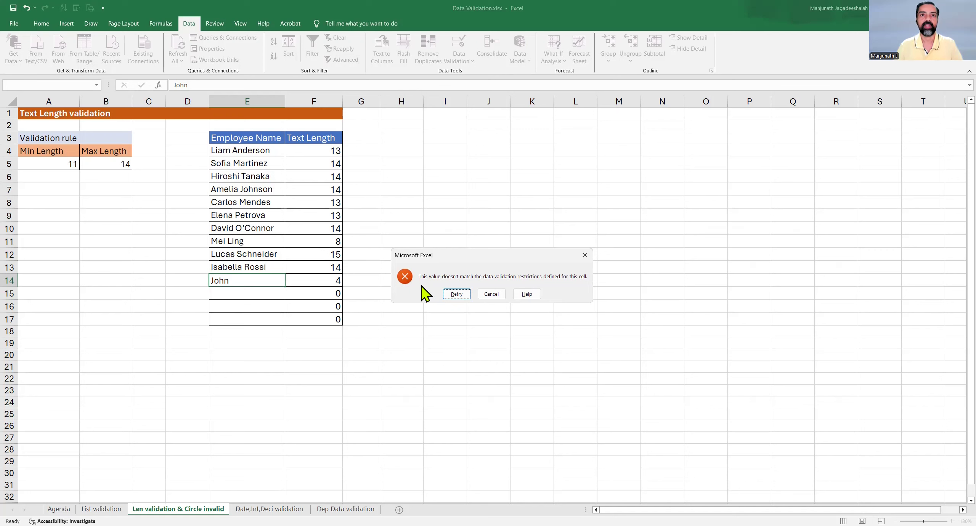
left_click(494, 293)
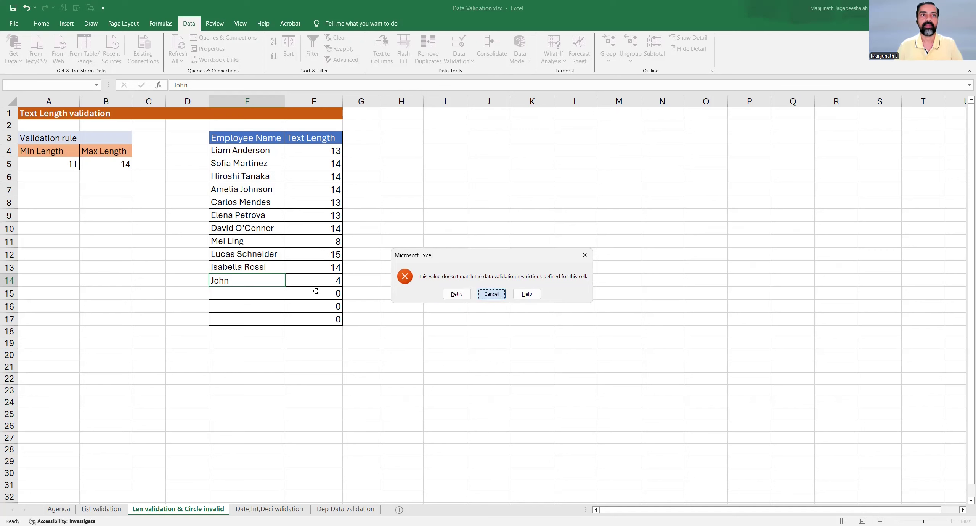
Try to enter a ten-character first and last name in cell E14, and cancel the entry.
type("Joh")
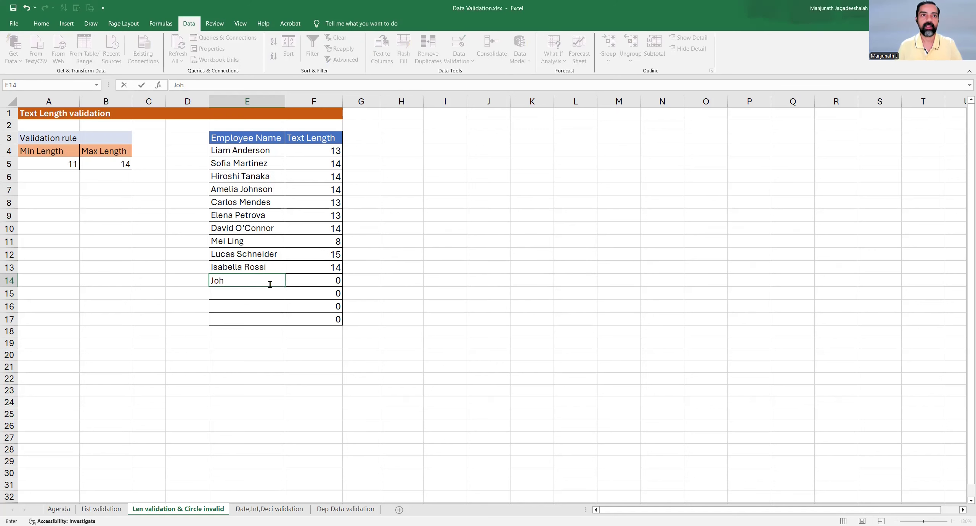
type("n Smith")
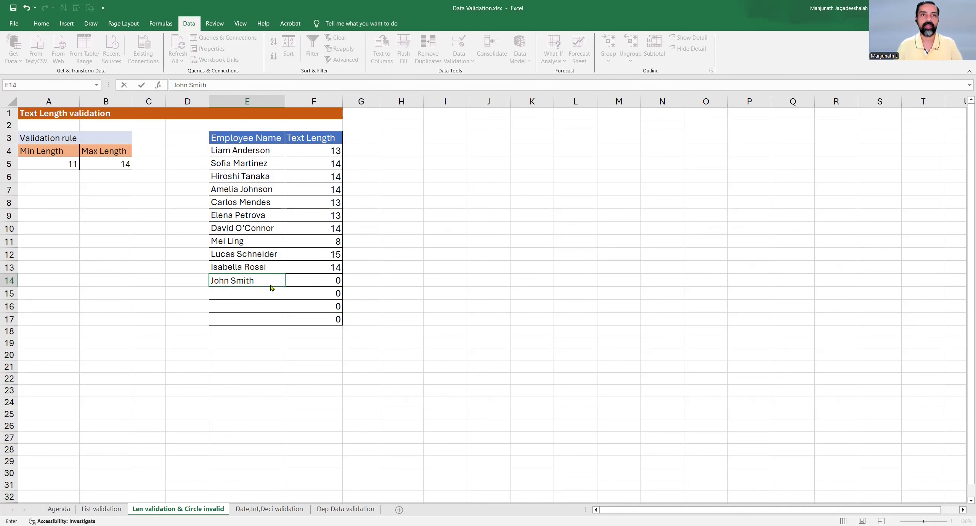
key("Return")
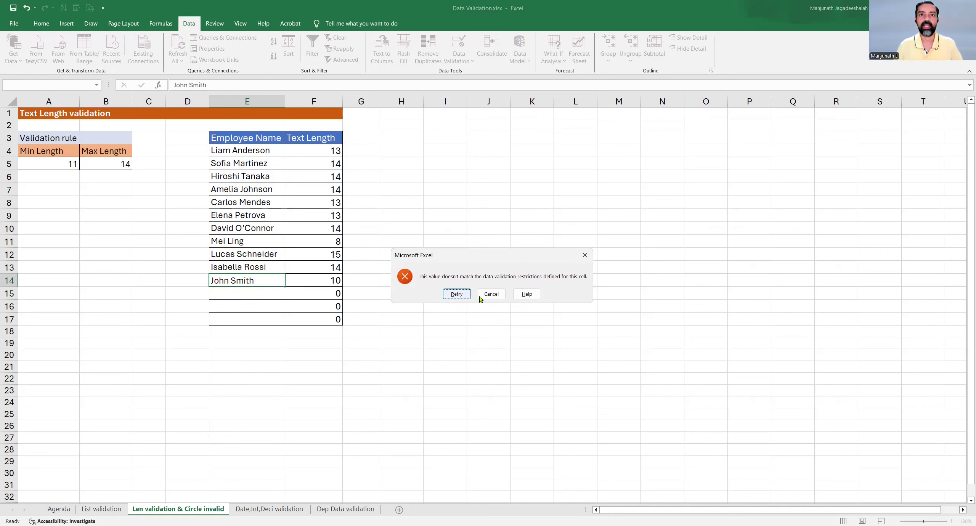
left_click(491, 294)
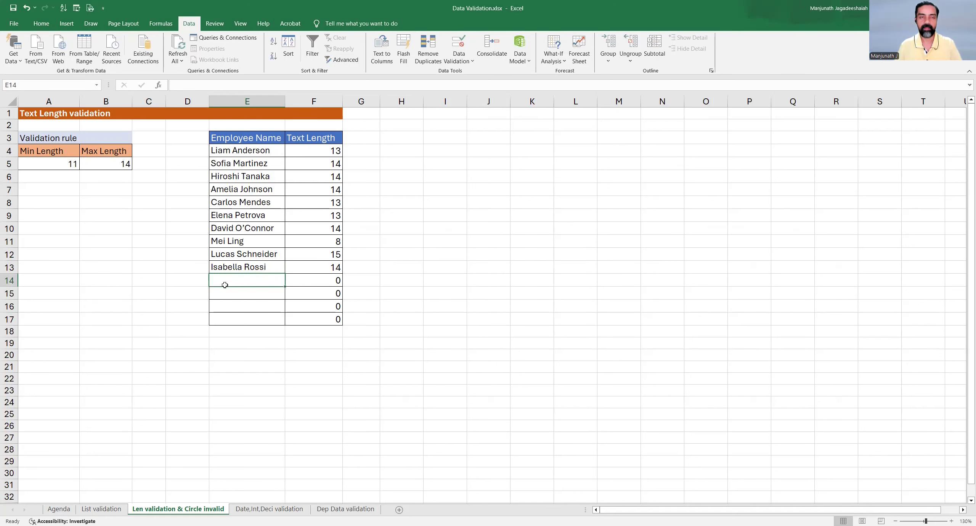
Enter a 12-character full name with a middle initial in cell E14 and check it against the limits in A5 and B5.
type("John ")
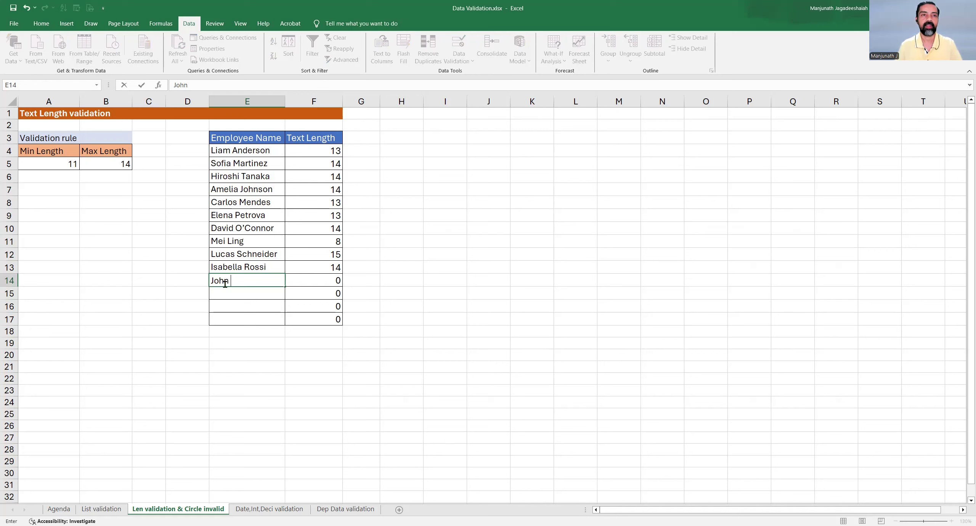
type("A Smith")
key("Return")
key("Up")
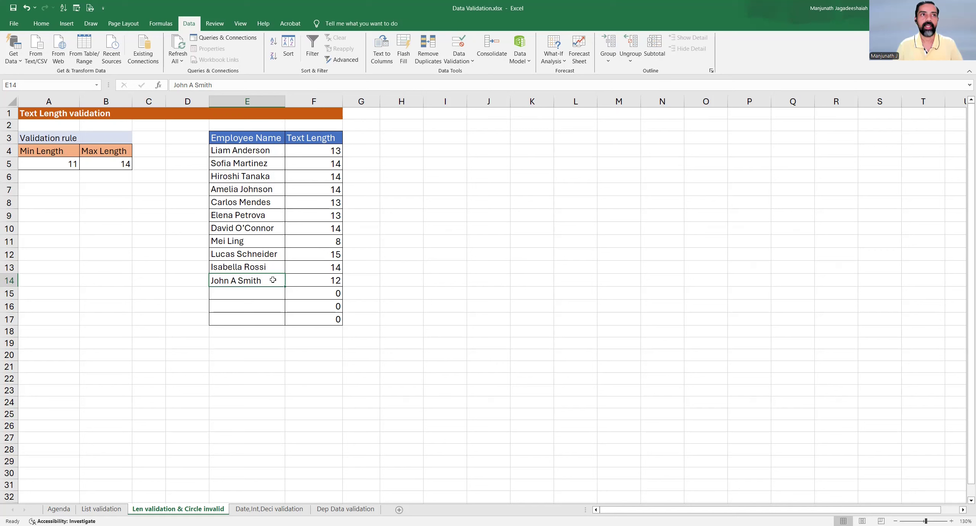
left_click(54, 160)
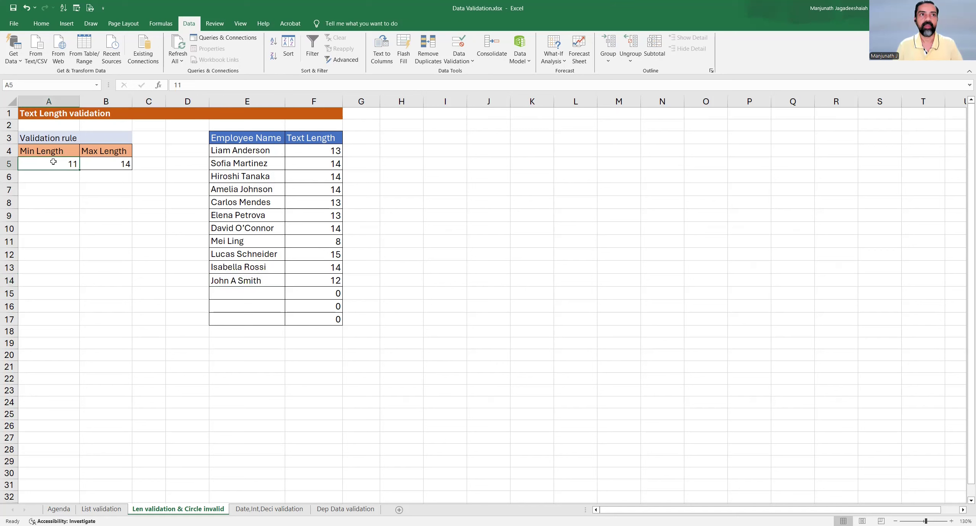
left_click(96, 164)
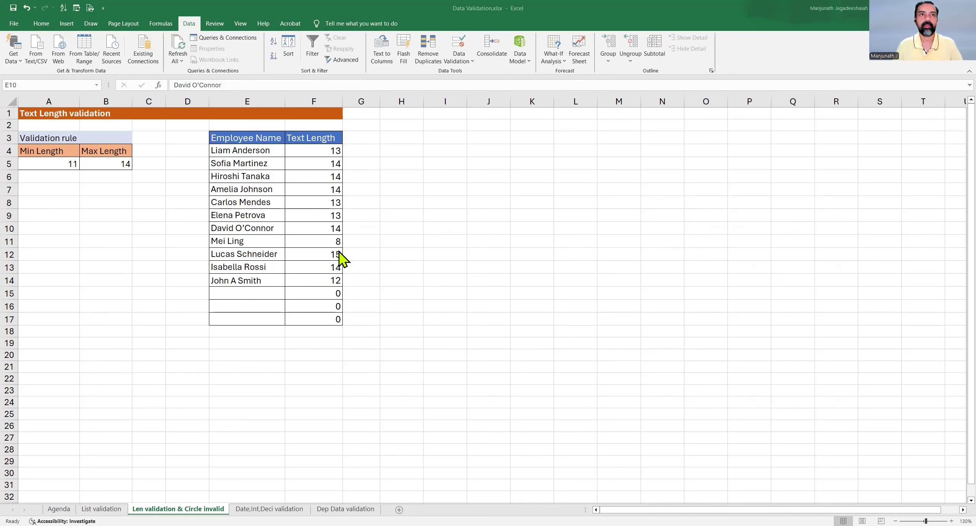
Circle the invalid data among the employee names in E4:E17.
left_click_drag(227, 150, 241, 316)
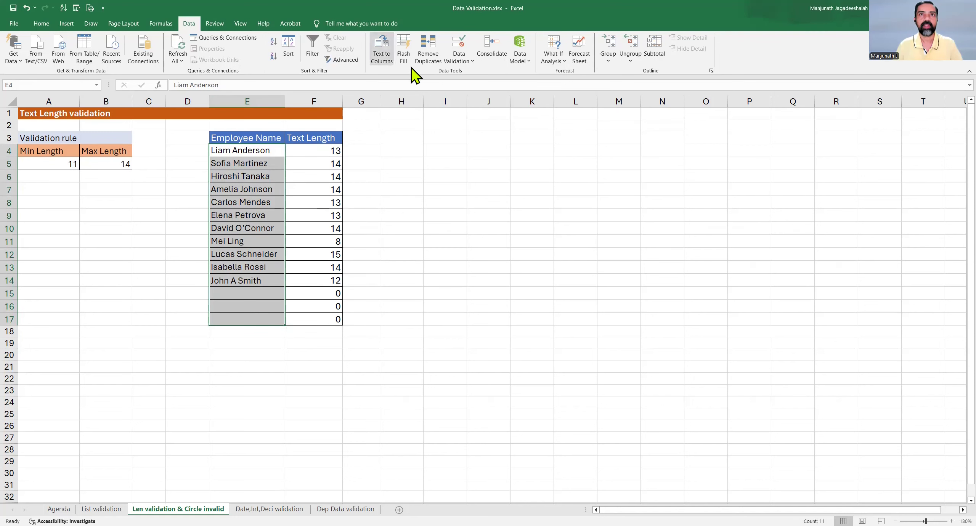
left_click(472, 61)
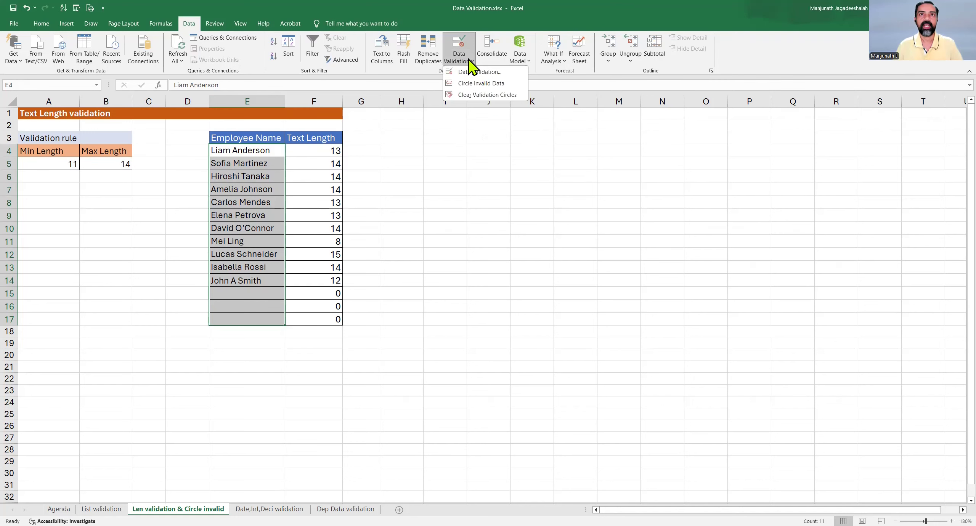
left_click(478, 87)
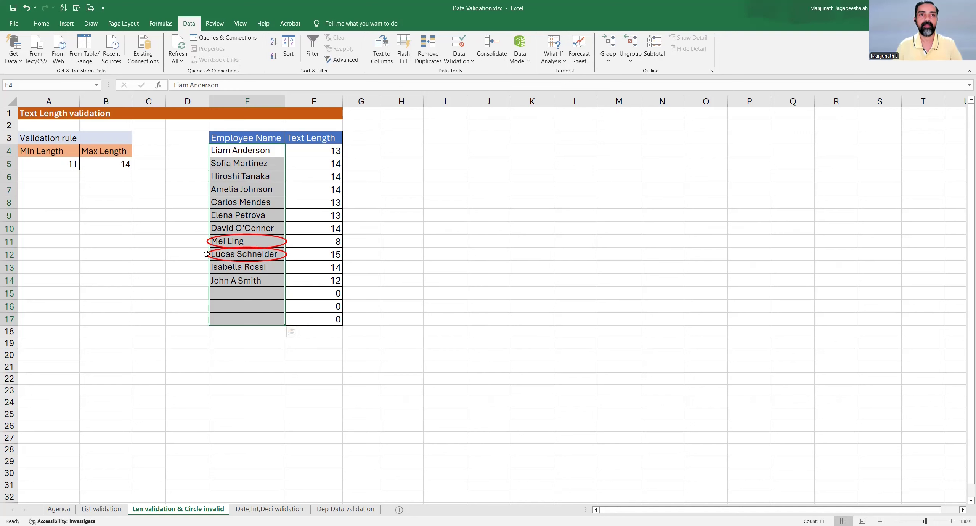
Inspect the circled invalid employee names in cells E11 and E12.
left_click(257, 241)
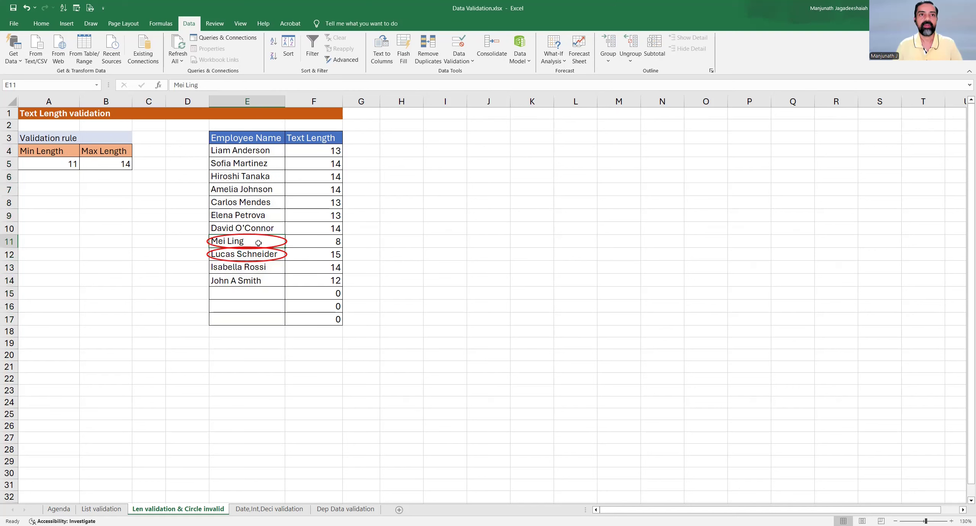
left_click(256, 253)
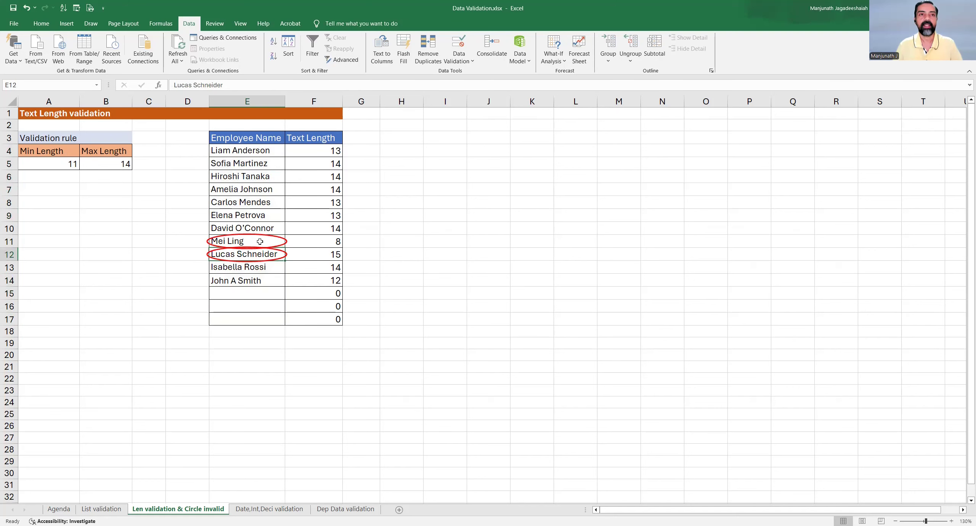
left_click(260, 242)
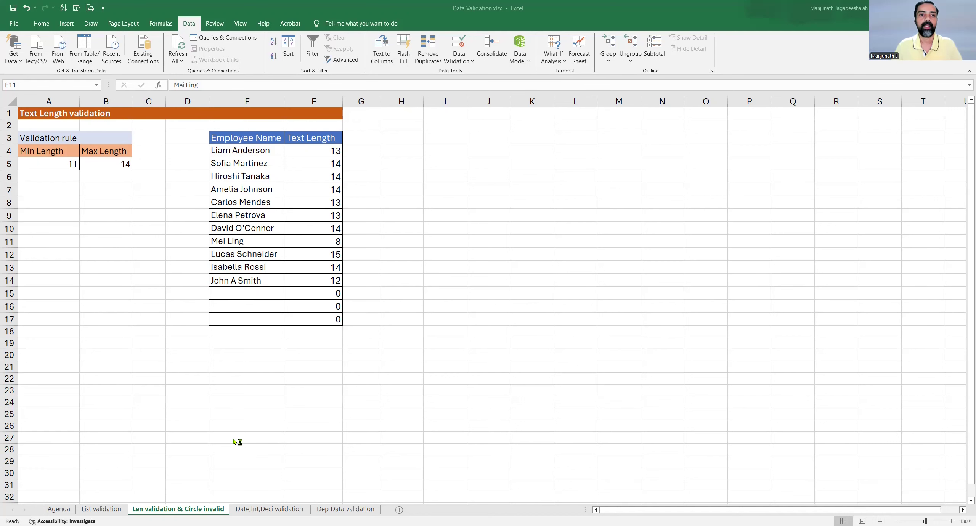
Open the Date,Int,Deci validation sheet and review the financial year start and end dates in A5 and B5.
left_click(262, 510)
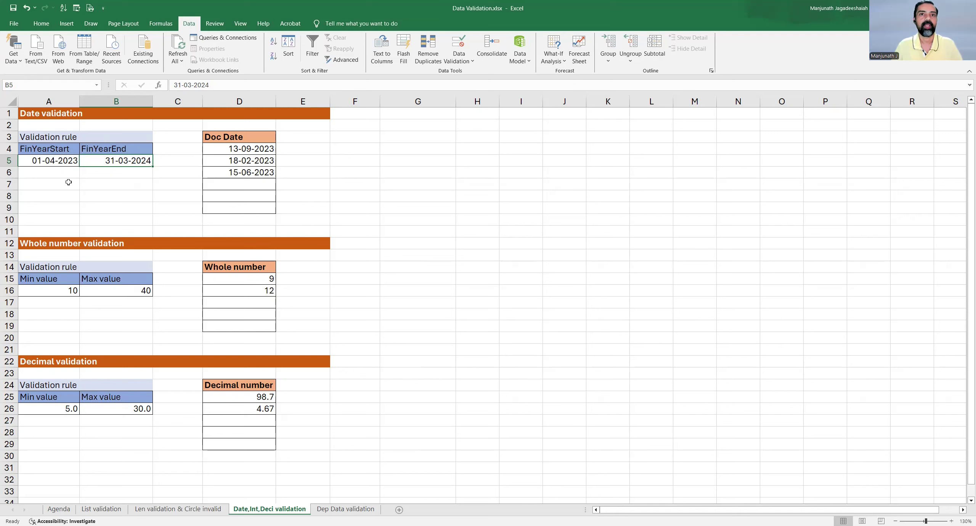
key("alt+Tab")
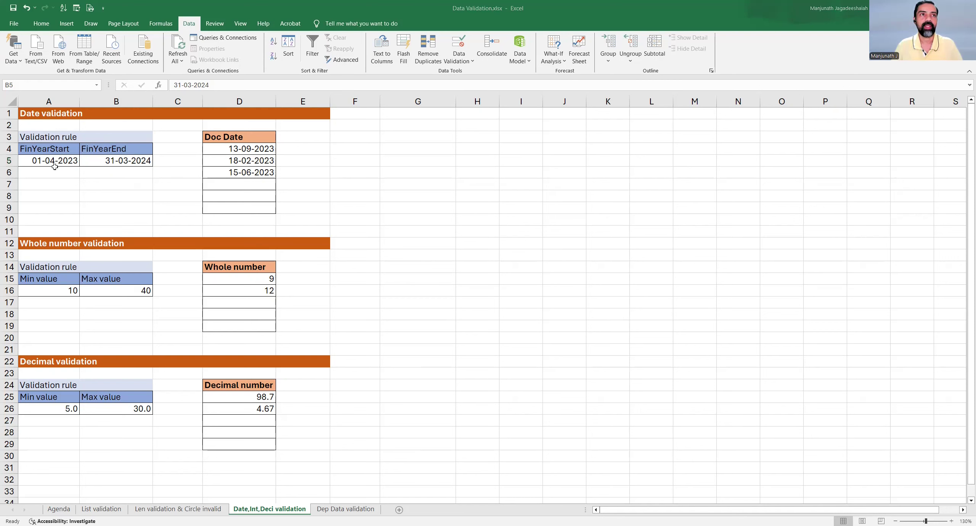
key("alt+Tab")
left_click_drag(45, 149, 99, 160)
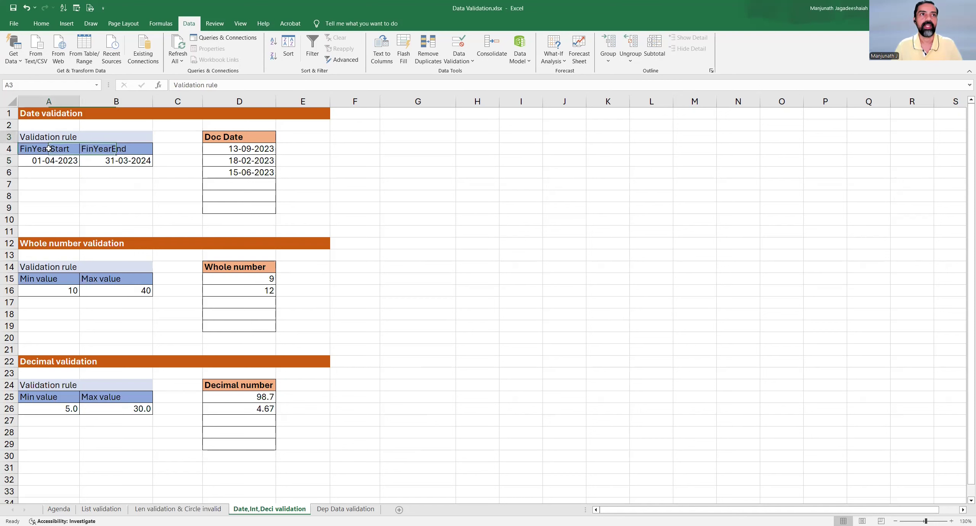
left_click(99, 160)
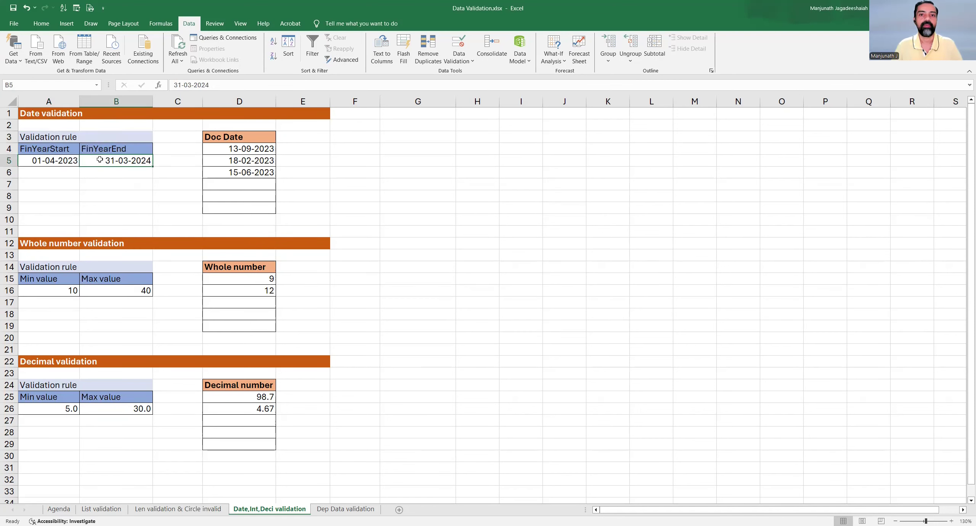
left_click(36, 150)
left_click(98, 150)
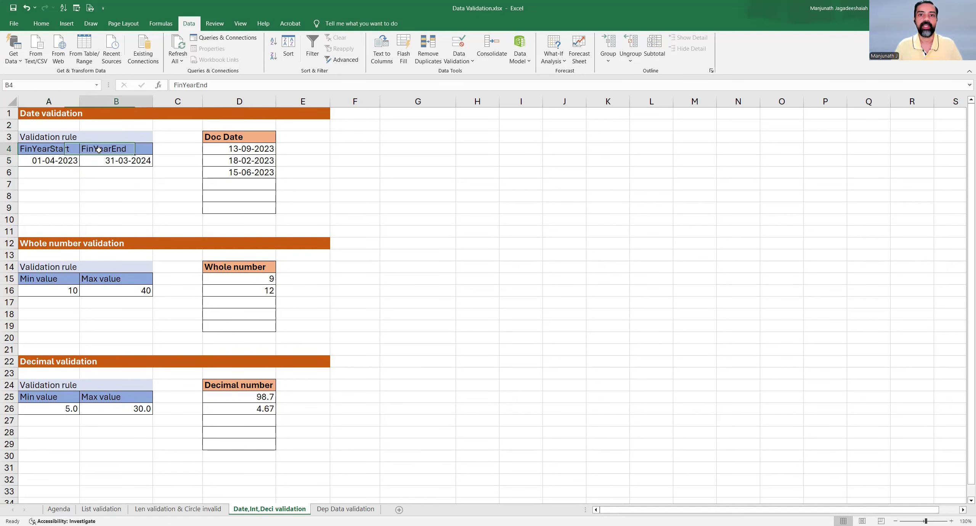
left_click(54, 161)
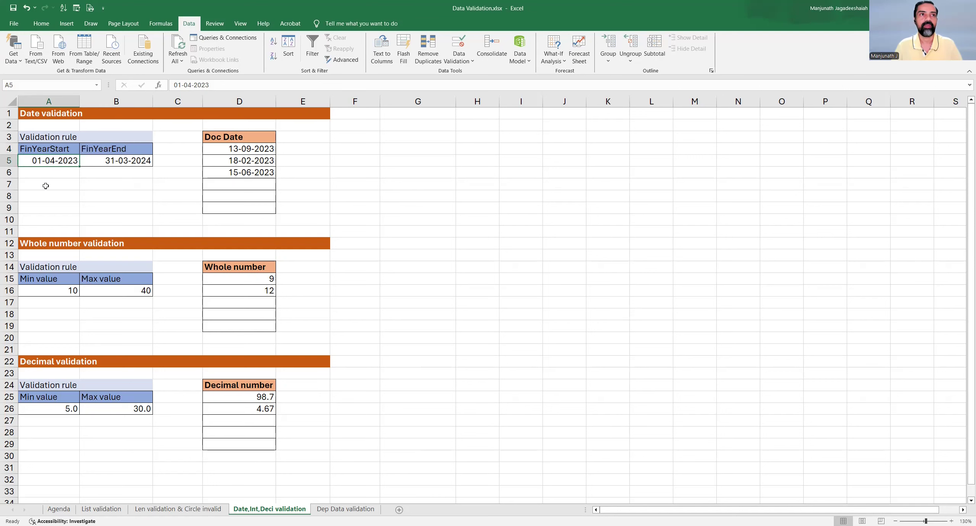
left_click(94, 161)
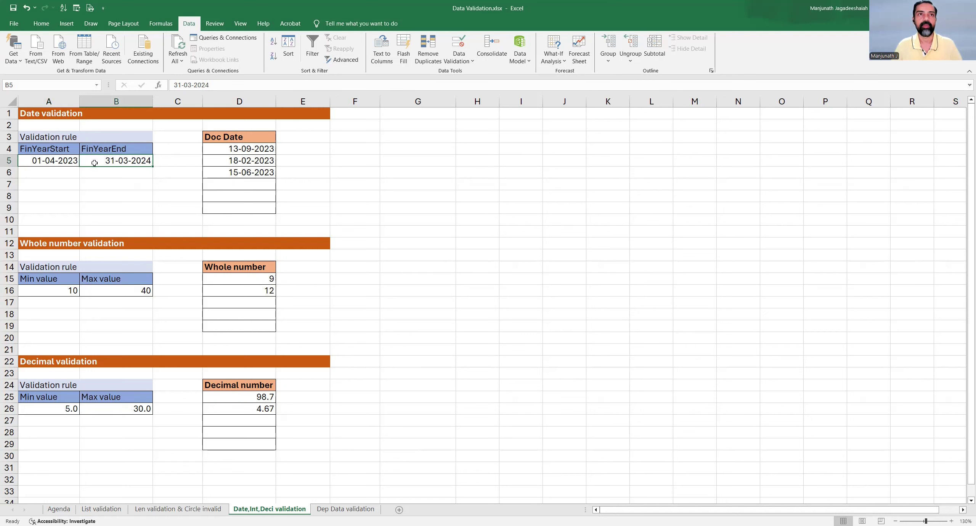
left_click(52, 160)
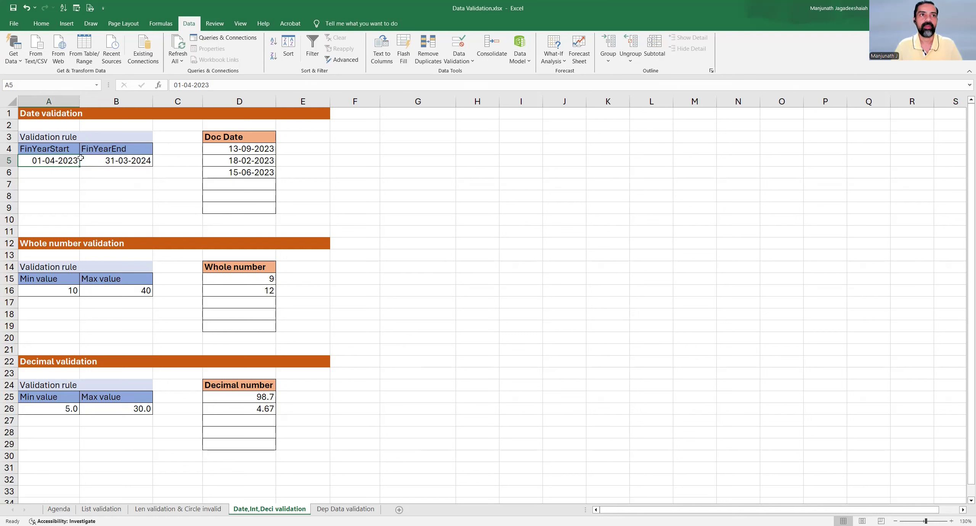
left_click_drag(81, 158, 82, 160)
Start a data validation rule for the Doc Date cells D4:D9 that allows dates between two limits.
left_click(224, 150)
left_click_drag(221, 164, 218, 208)
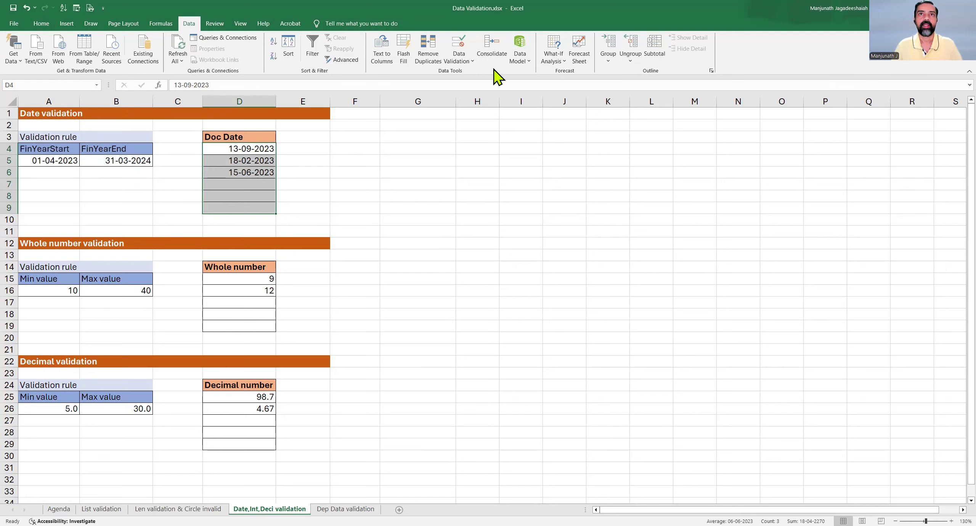
left_click(460, 54)
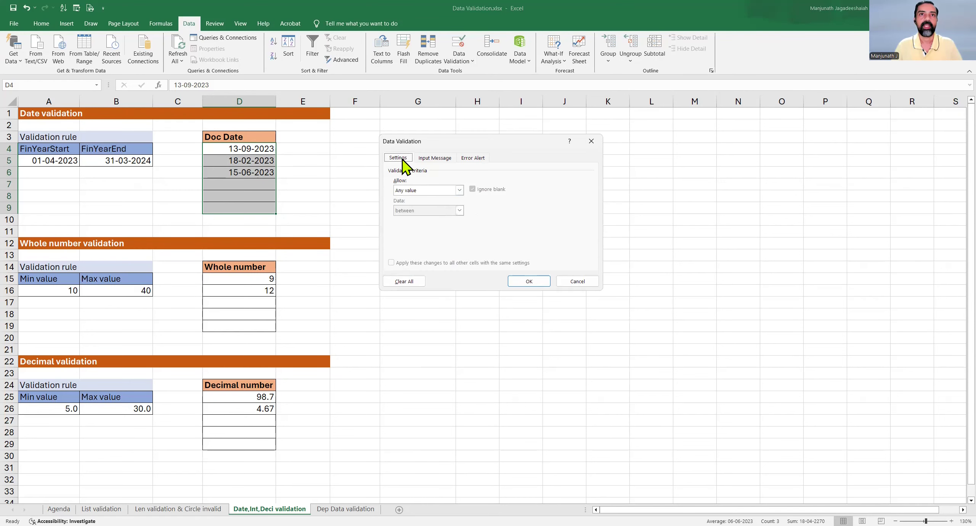
left_click(426, 190)
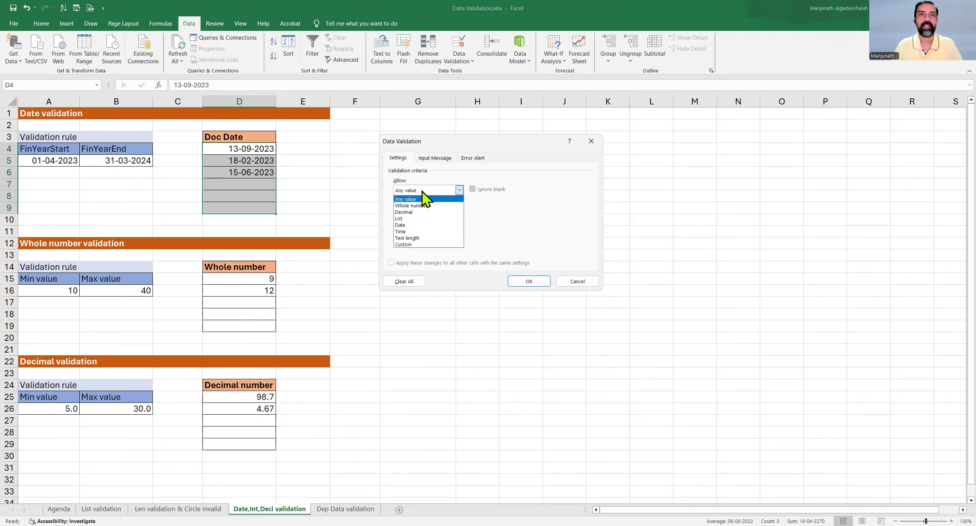
left_click(419, 225)
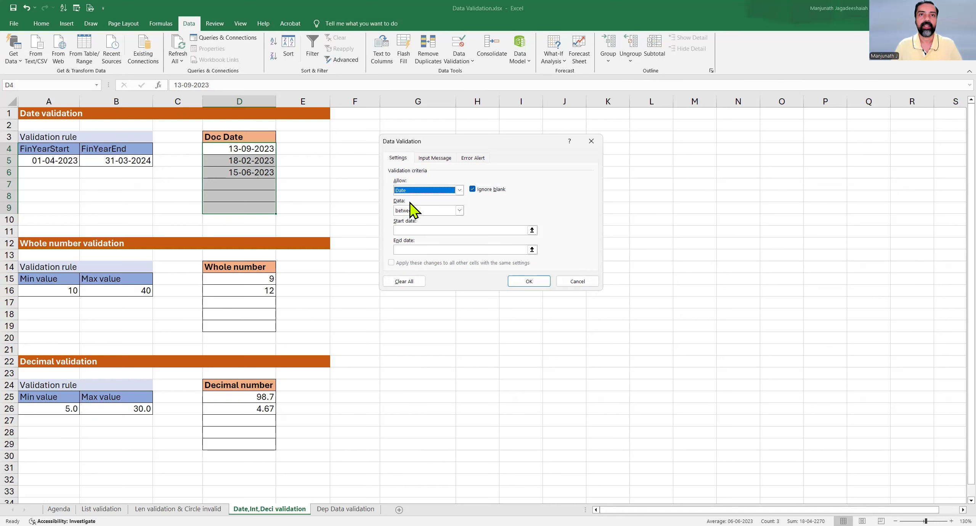
left_click(428, 212)
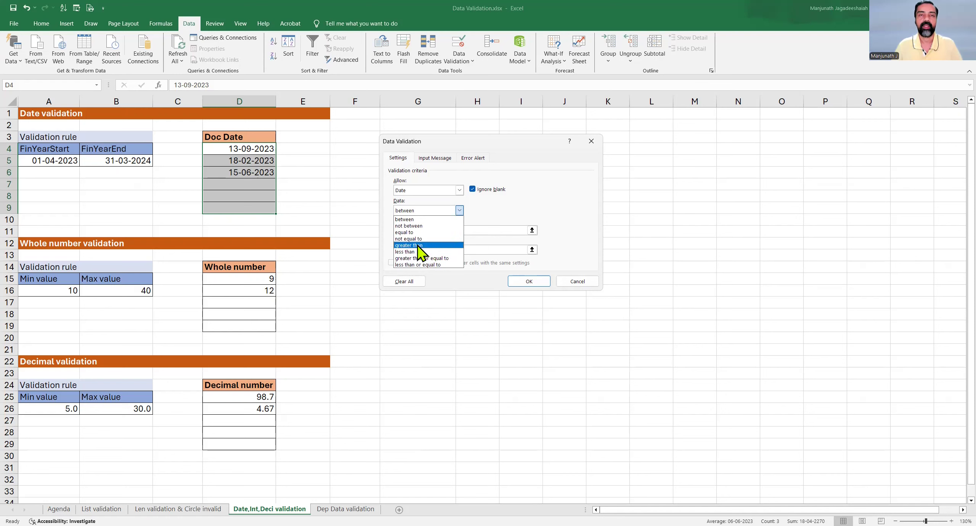
left_click(423, 220)
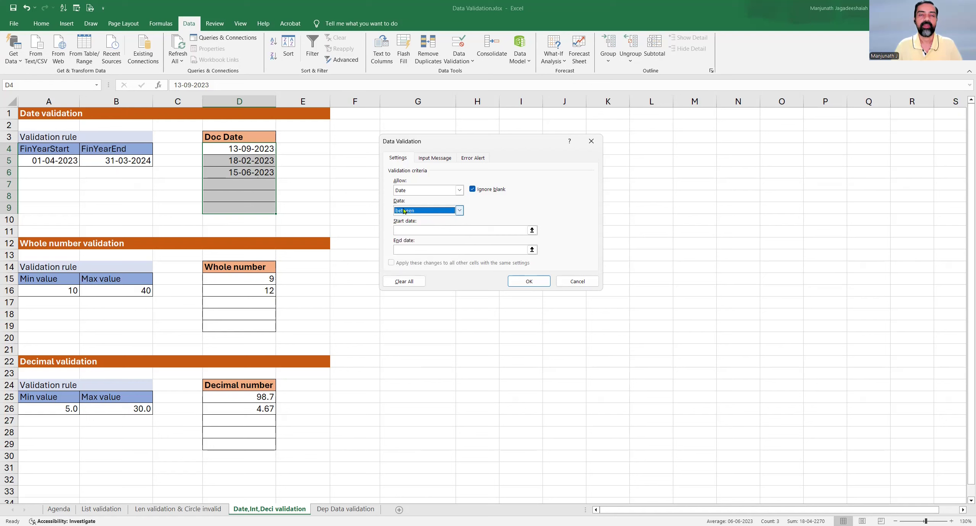
Set the rule's start date to =$A$5 and its end date to cell B5, and apply the validation.
left_click(411, 228)
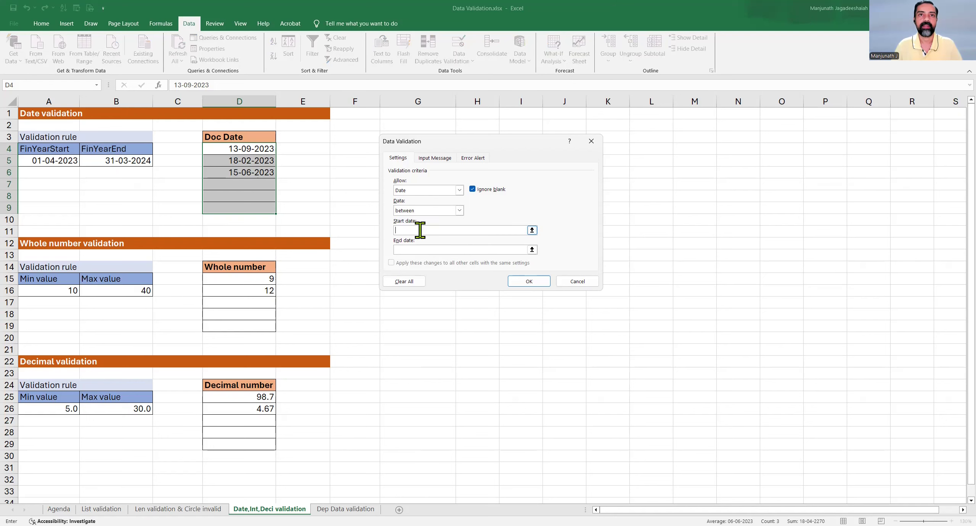
left_click(418, 251)
left_click(56, 160)
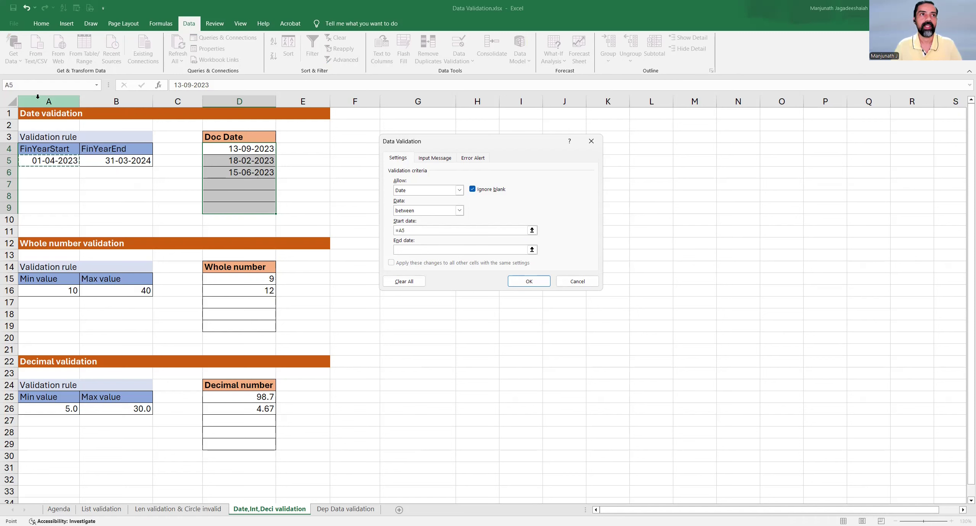
left_click(413, 230)
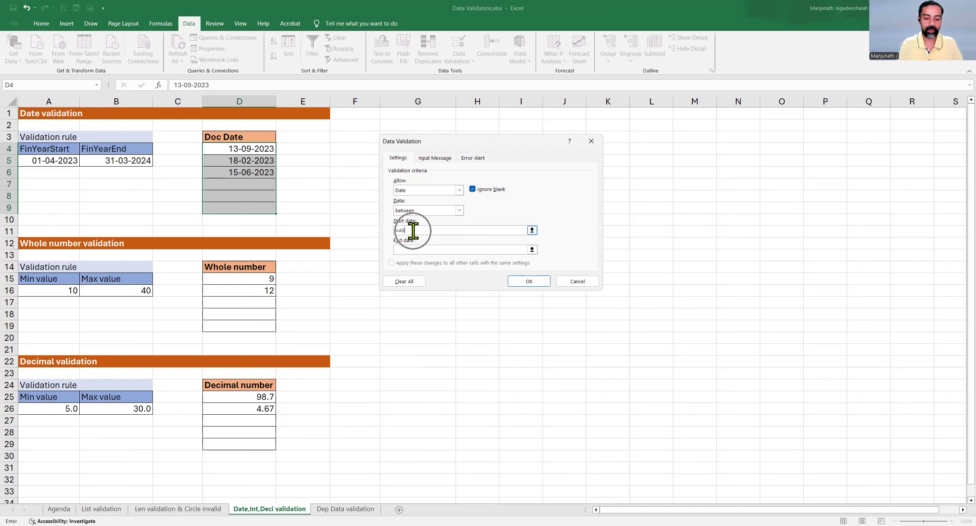
key("F4")
left_click(423, 249)
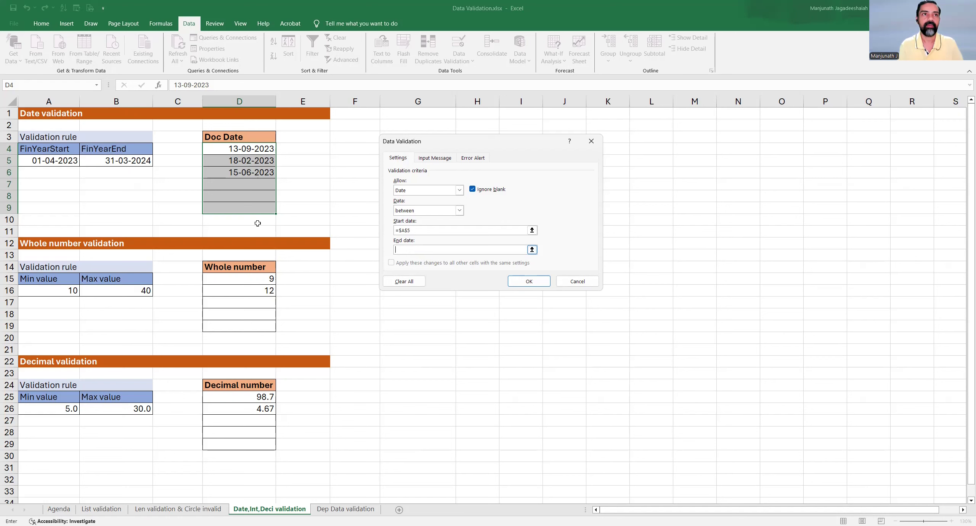
left_click(117, 162)
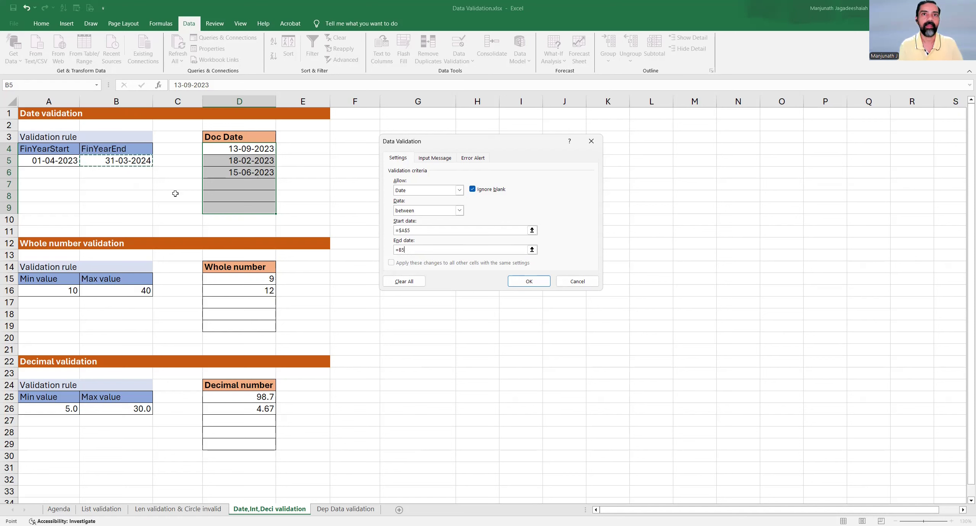
left_click(408, 249)
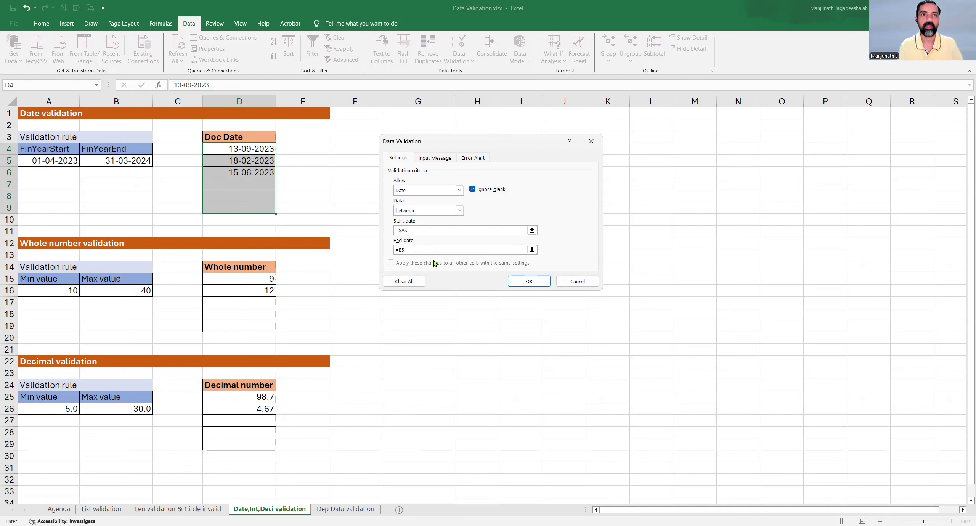
left_click(524, 284)
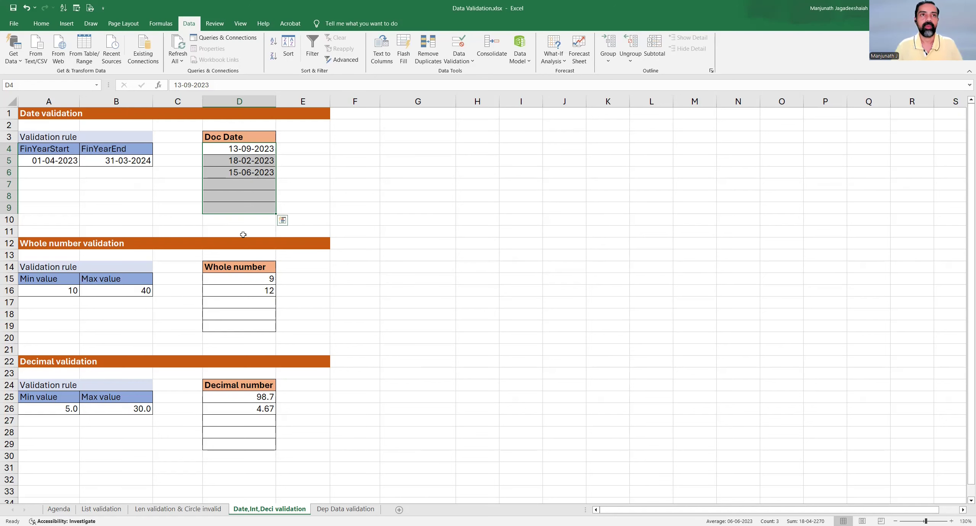
Try to enter 01-03-2023 in cell D7 to test the start date limit, and cancel the entry.
left_click(224, 184)
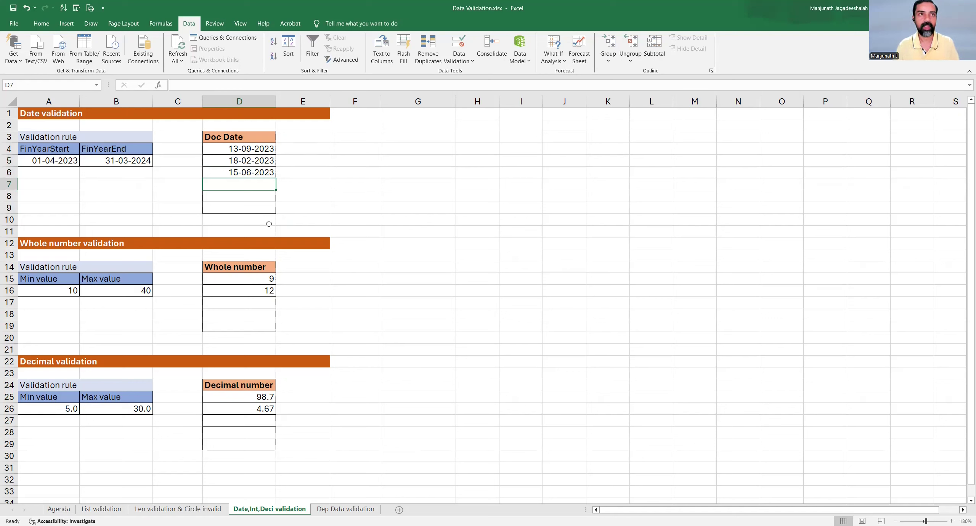
type("01")
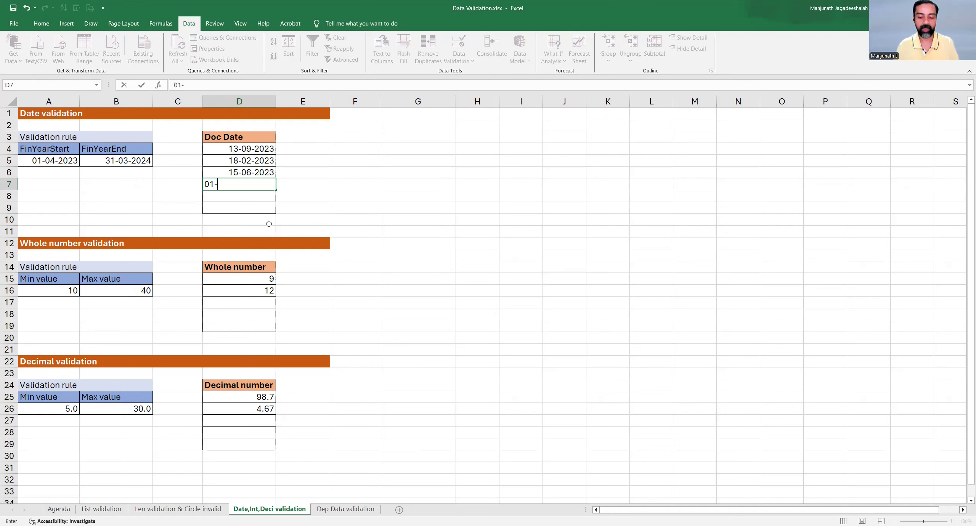
type("-03-2023")
key("Return")
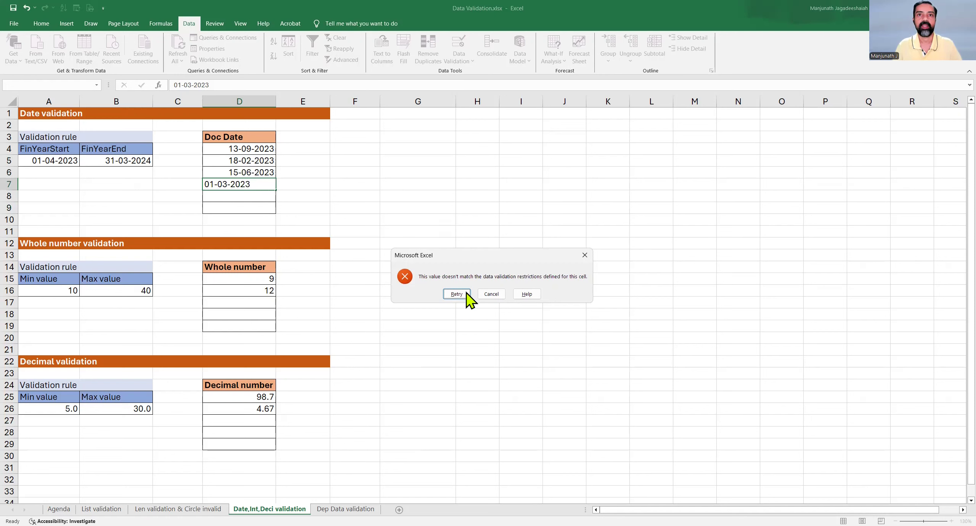
left_click(491, 295)
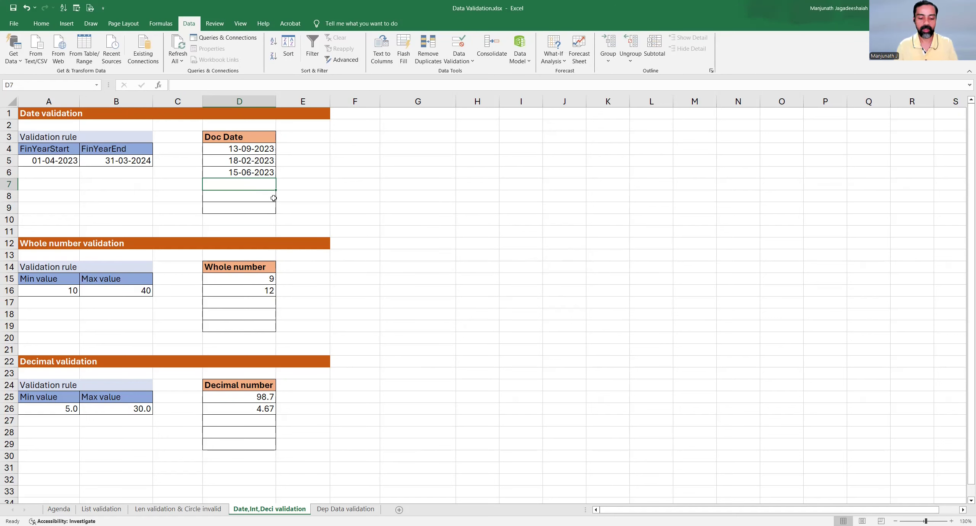
Try to enter 05-04-2024 in cell D7 to test the end date limit, and cancel the entry.
type("05")
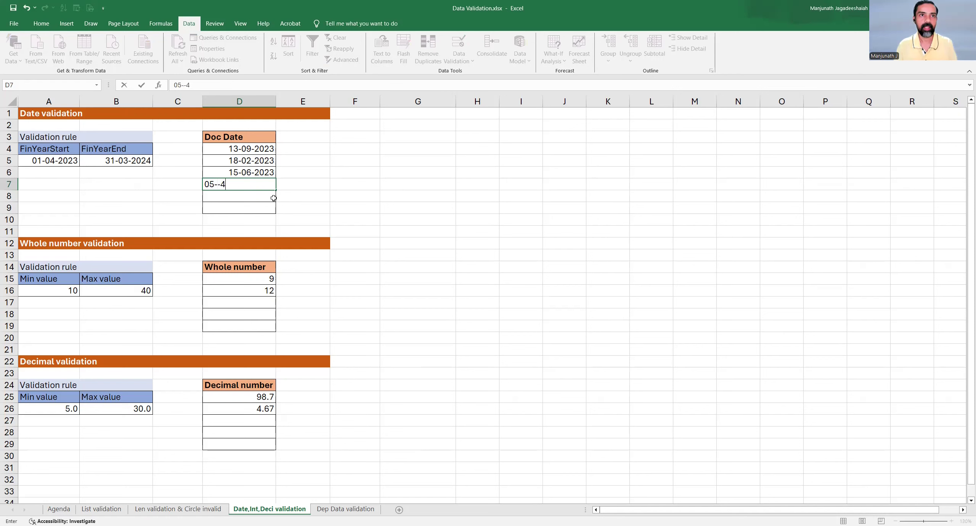
type("-04-2024")
key("Return")
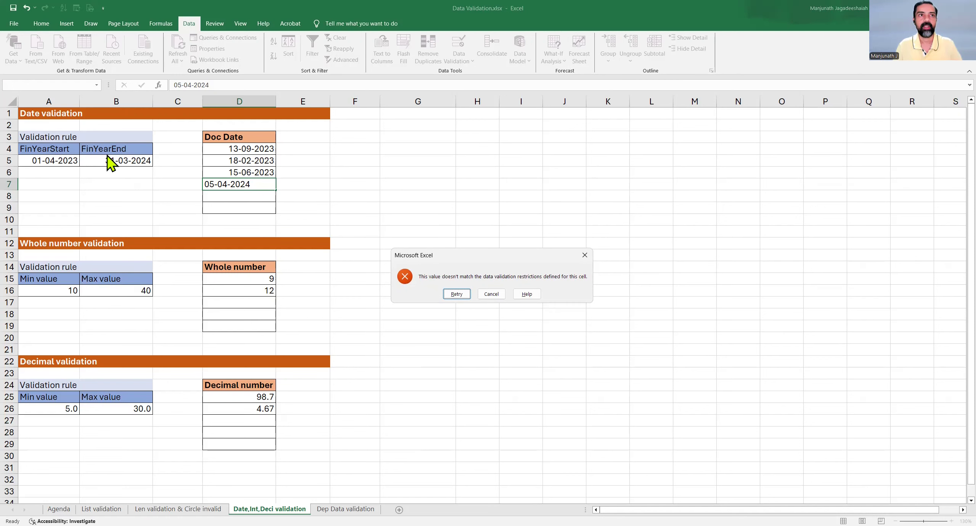
left_click(493, 292)
key("Escape")
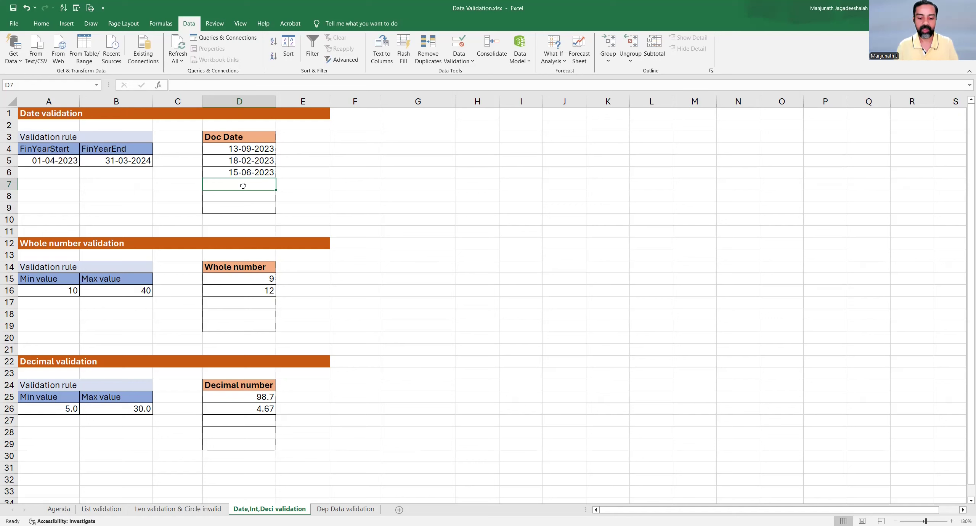
Enter 05-09-2023 in cell D7 and check it against the financial year limits in A5 and B5.
type("05-09-2024")
key("BackSpace")
type("3")
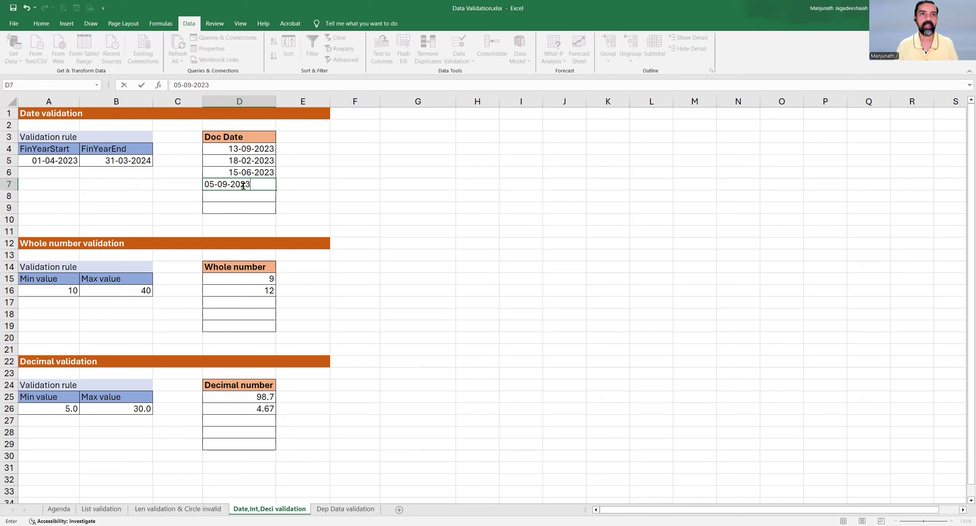
key("Return")
left_click(210, 186)
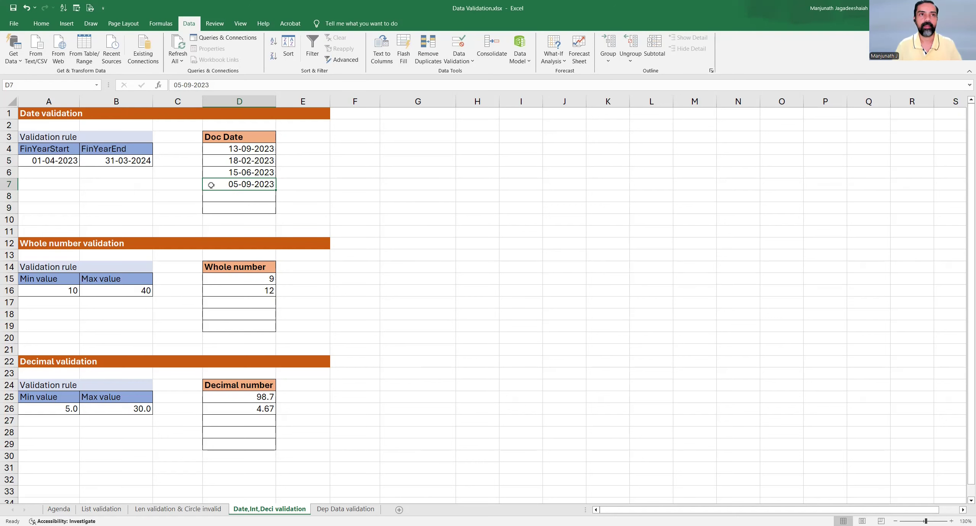
left_click(57, 158)
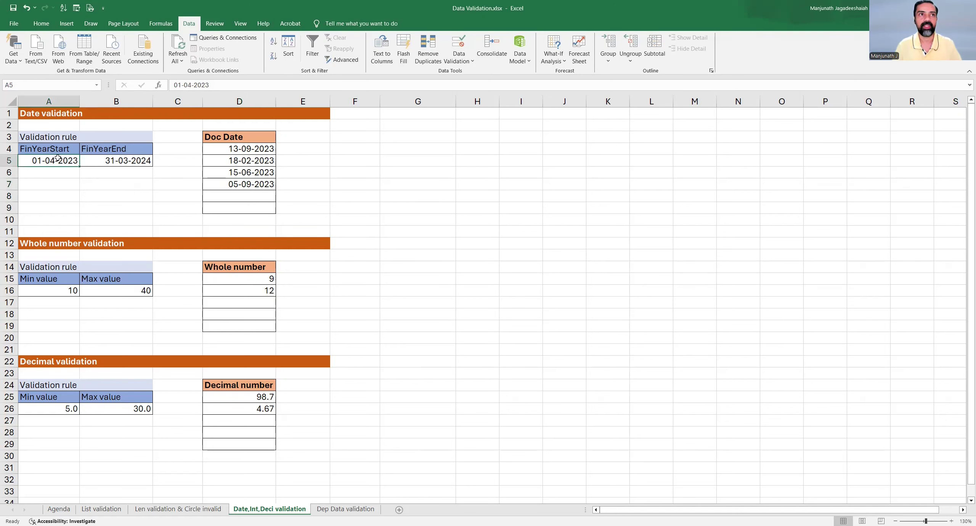
left_click(91, 158)
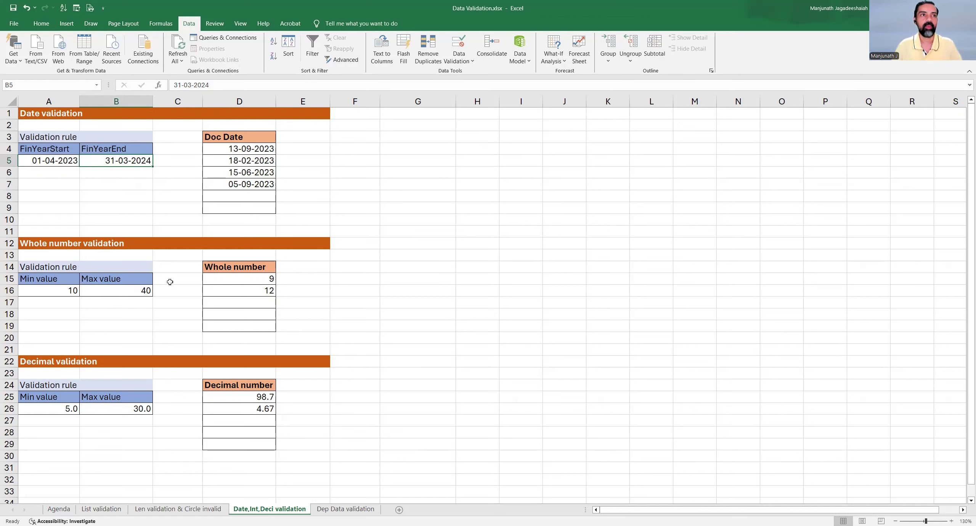
Start a data validation rule on the Whole number cells D15:D19 that allows only whole numbers.
left_click(48, 269)
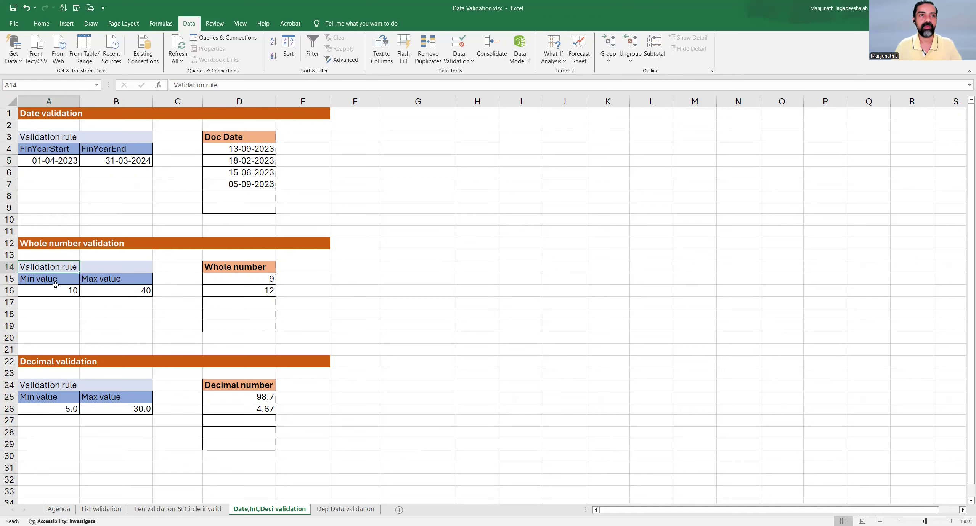
left_click_drag(51, 281, 97, 290)
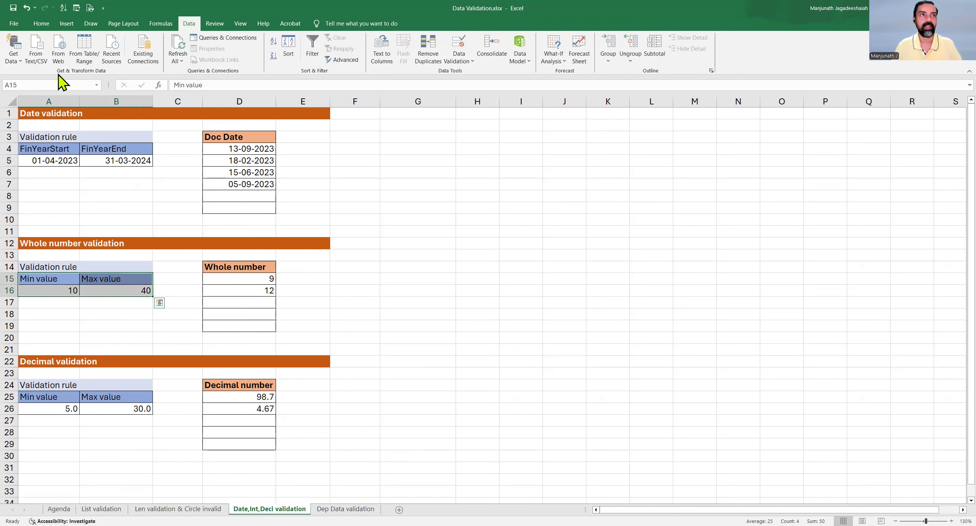
left_click(57, 290)
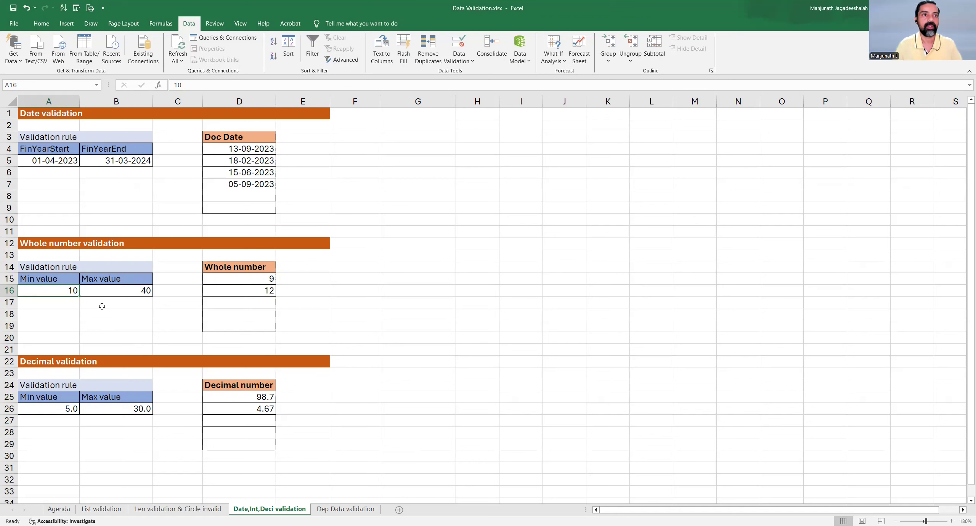
left_click_drag(44, 293, 112, 290)
left_click_drag(233, 278, 231, 323)
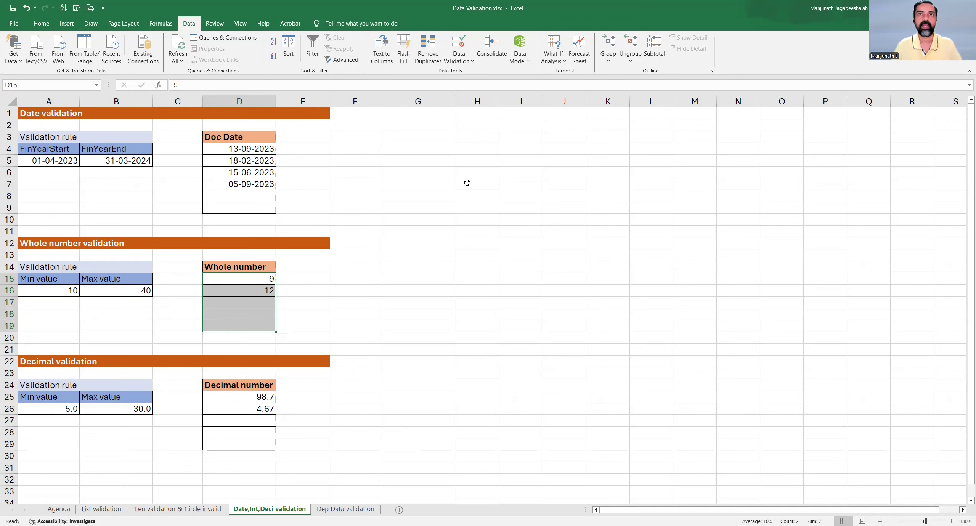
left_click(459, 48)
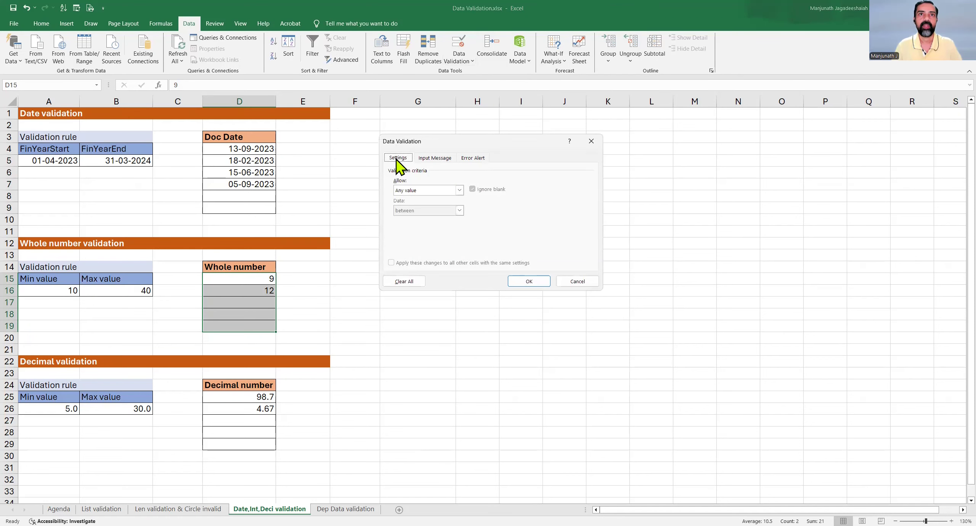
left_click(423, 189)
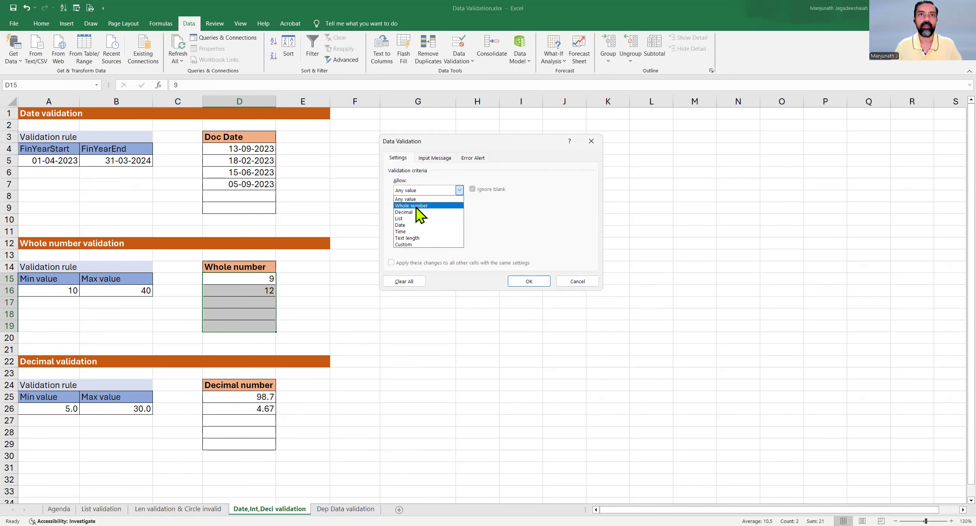
left_click(415, 206)
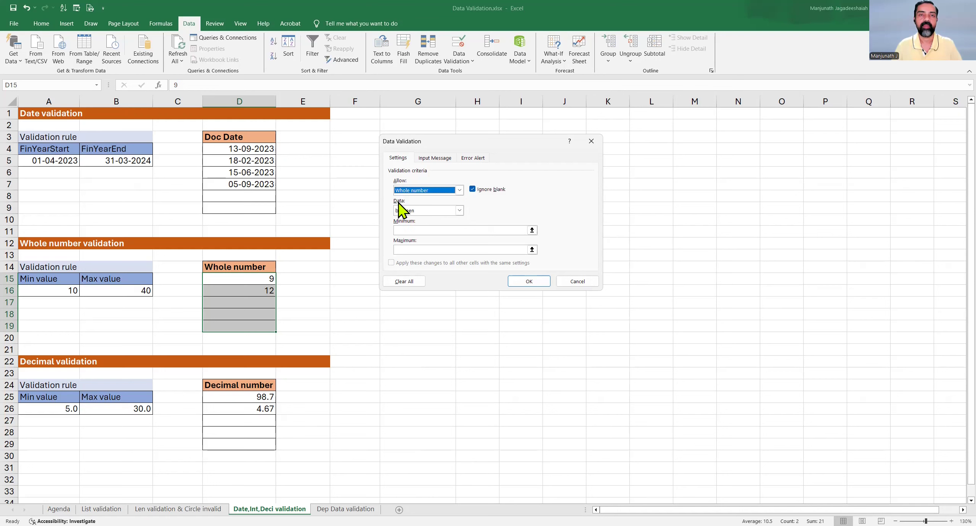
Set the rule's minimum to =$A$16 and its maximum to =$B$16.
left_click(421, 230)
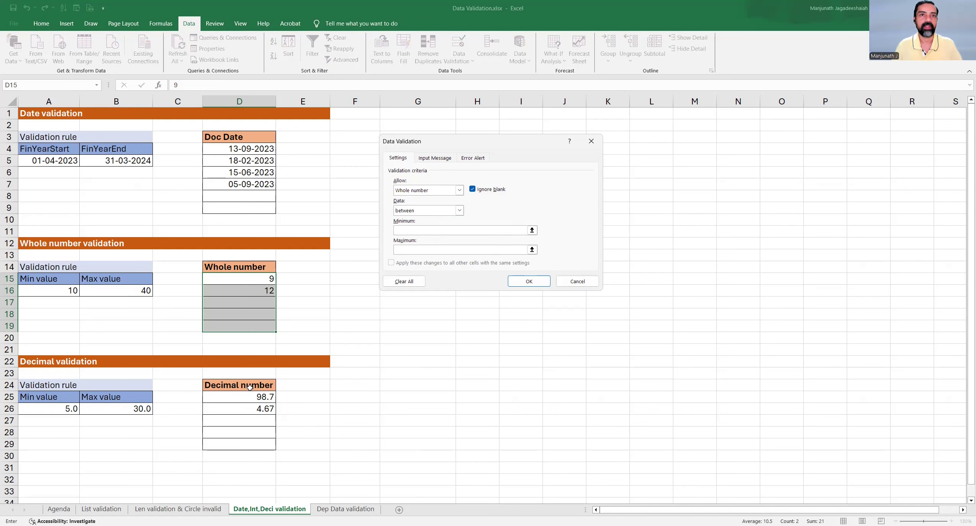
left_click(54, 292)
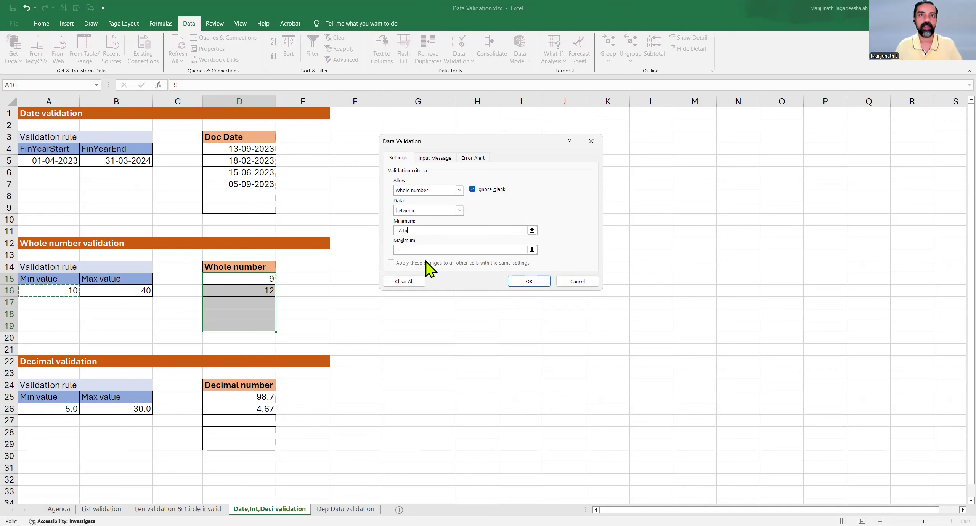
key("F4")
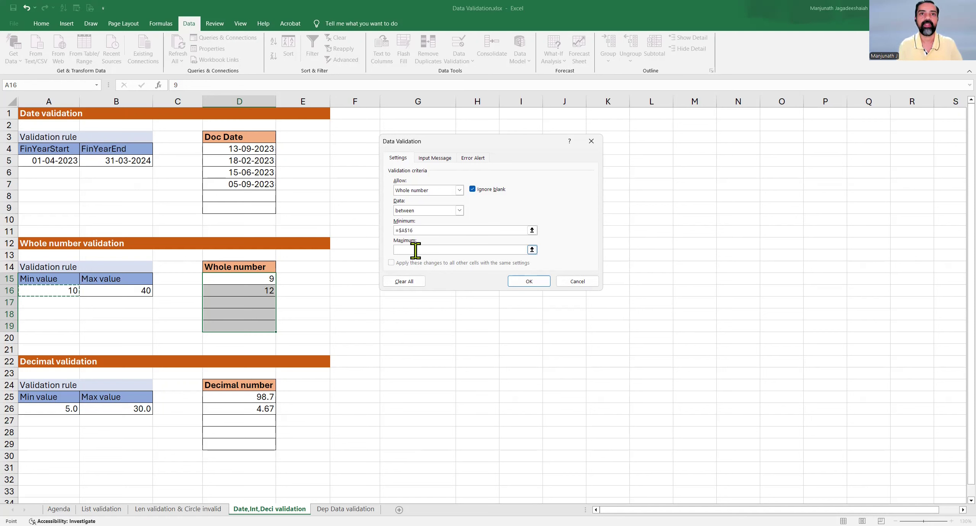
left_click(415, 251)
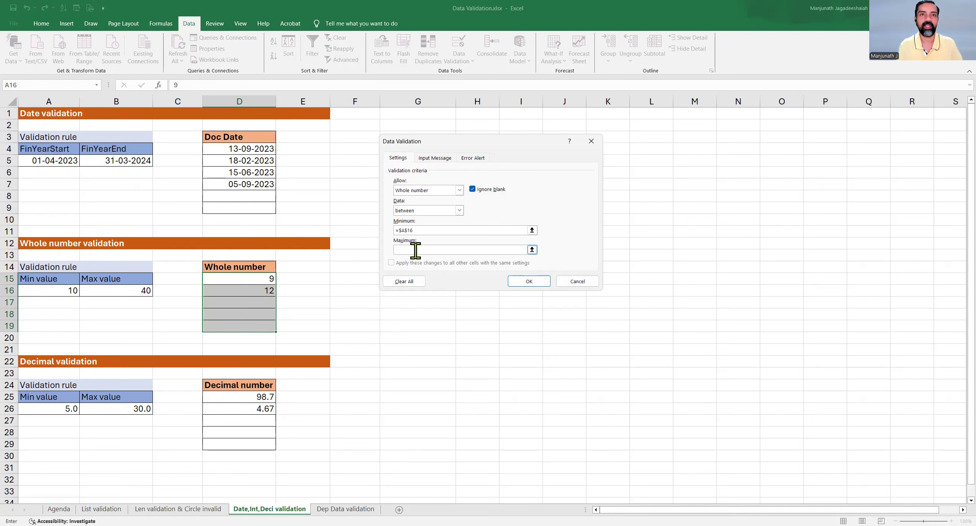
left_click(111, 291)
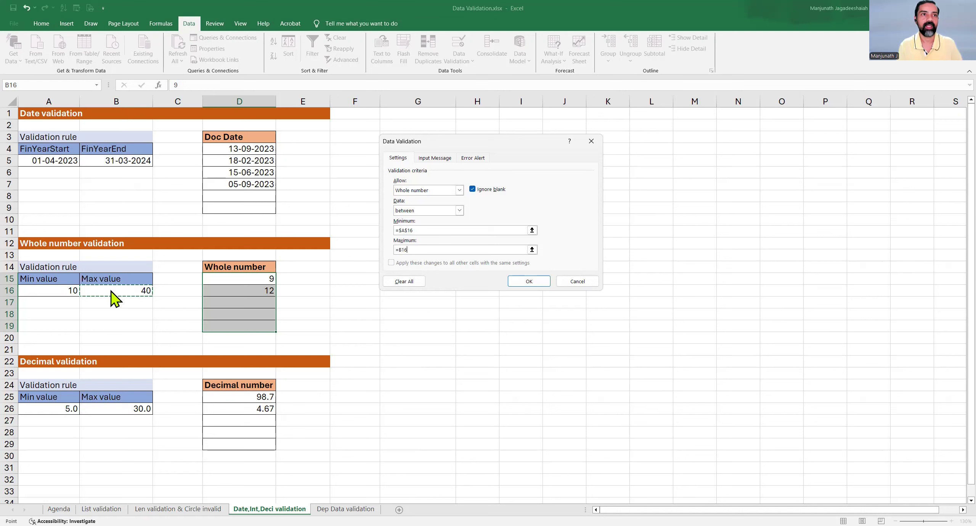
left_click(423, 250)
key("F4")
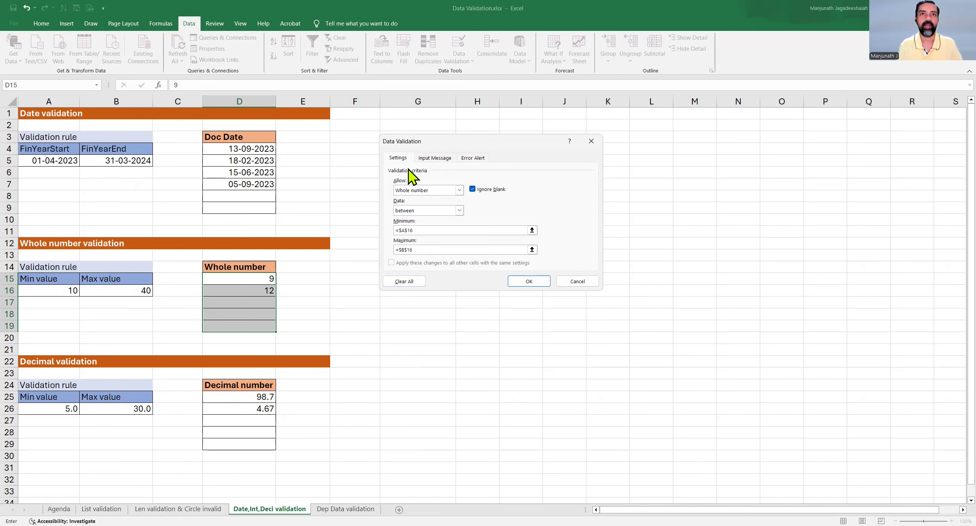
Review the rule's input message and error alert options without filling them in, and apply the validation.
left_click(434, 159)
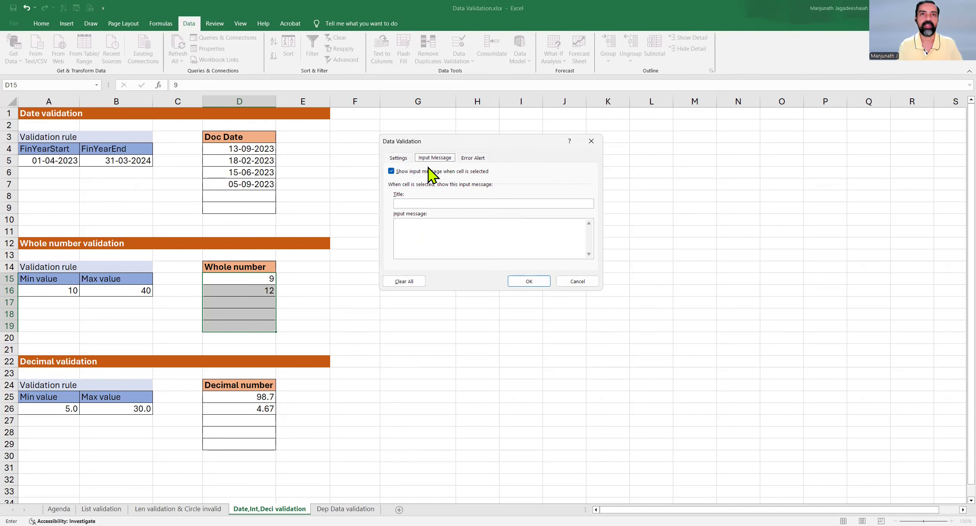
left_click(414, 204)
left_click(470, 159)
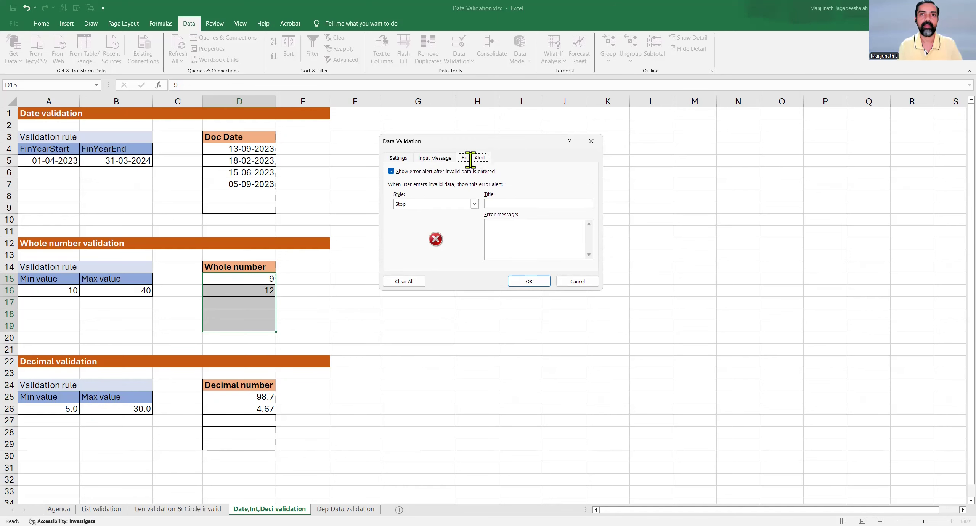
left_click(514, 204)
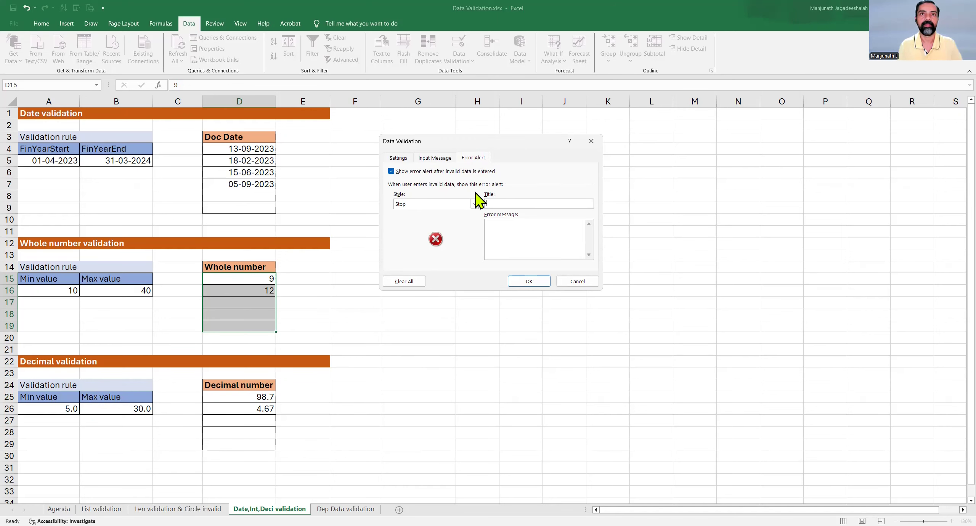
left_click(403, 158)
left_click(529, 282)
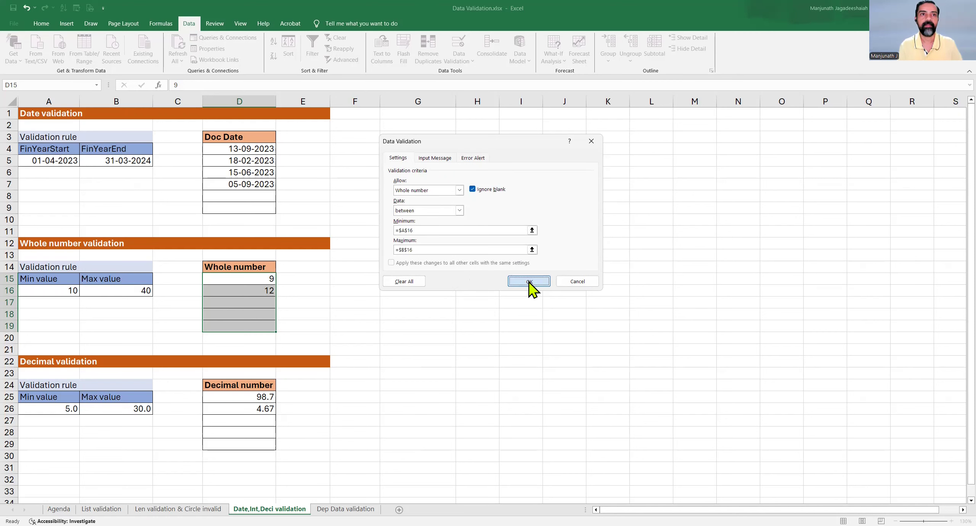
Try to enter 5 in cell D17 to test the minimum limit, and cancel the entry.
left_click(248, 304)
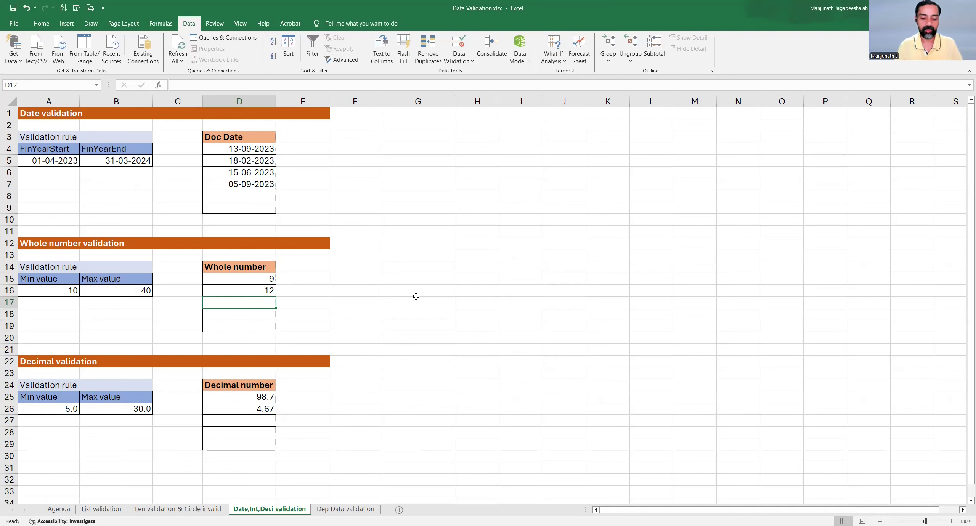
type("5")
key("Return")
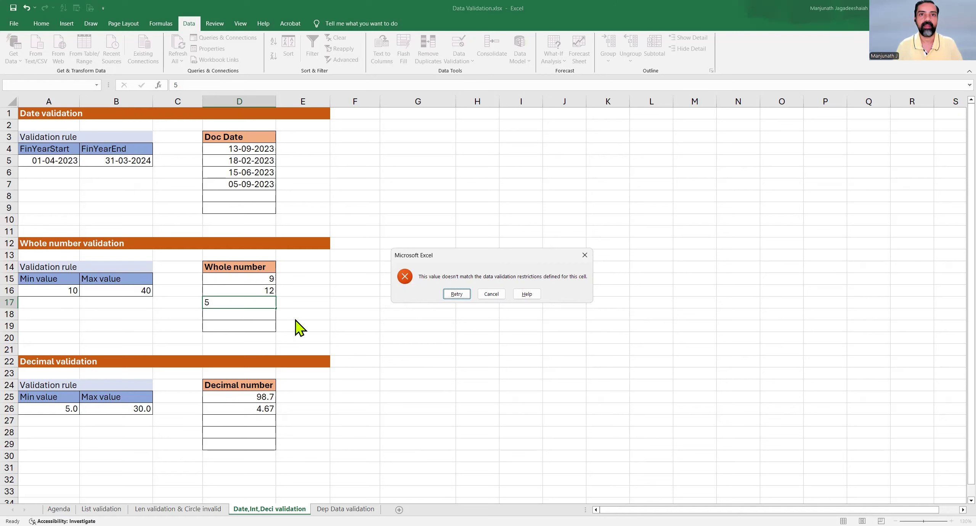
left_click(479, 296)
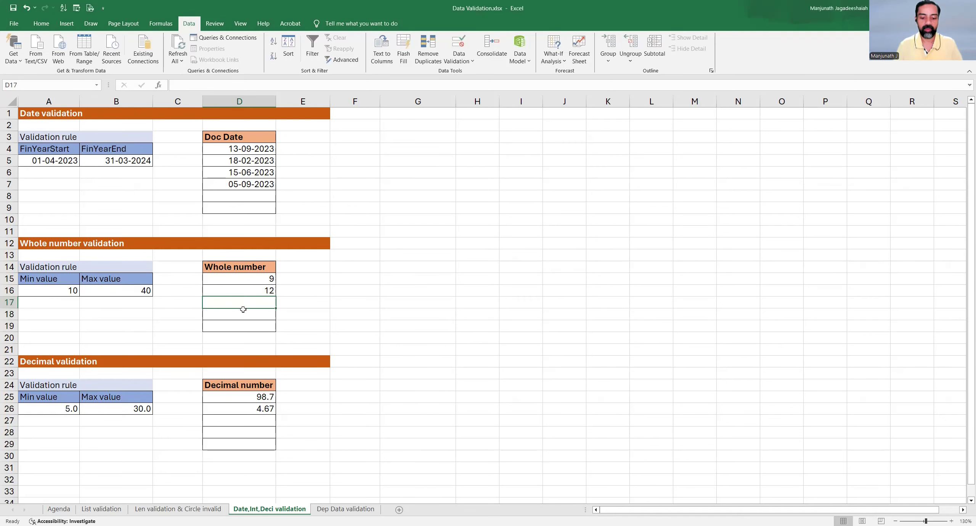
Try to enter 45 in cell D17 to test the maximum limit, and cancel the entry.
type("45")
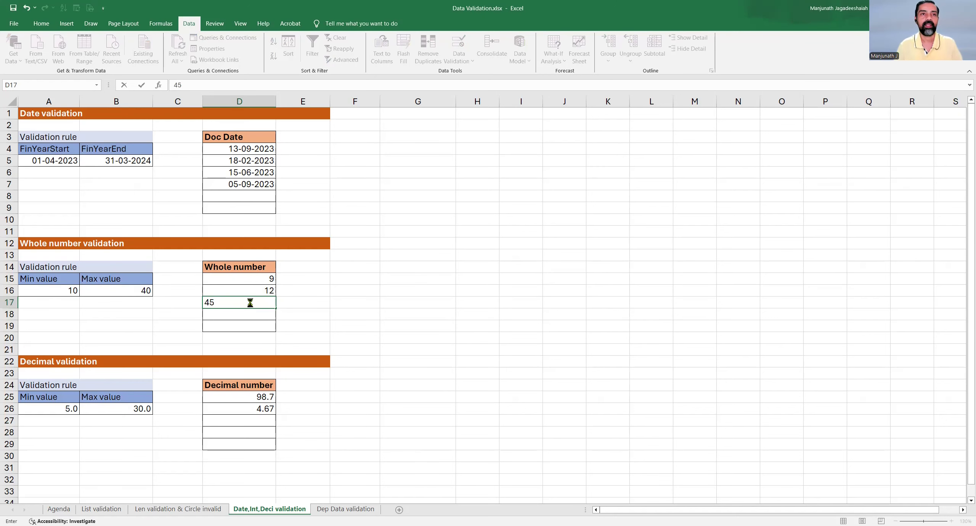
key("Return")
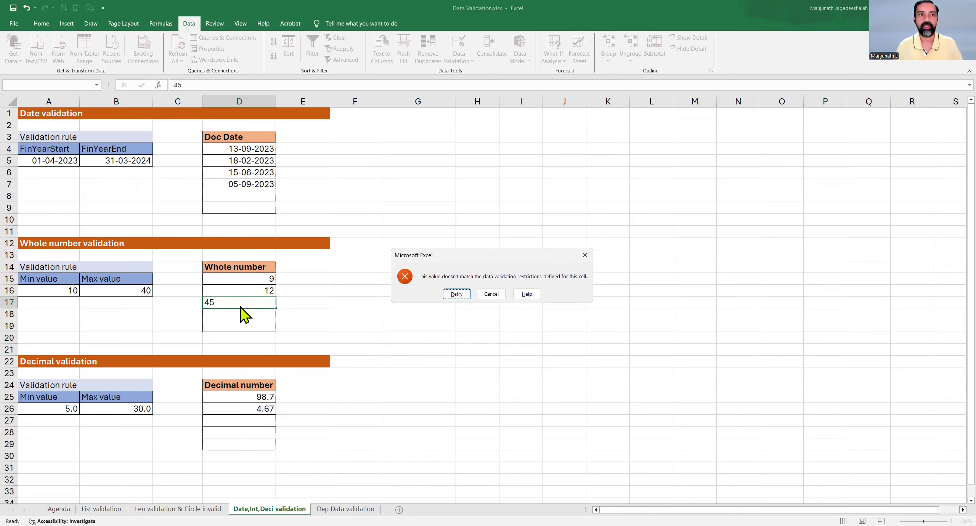
left_click(486, 295)
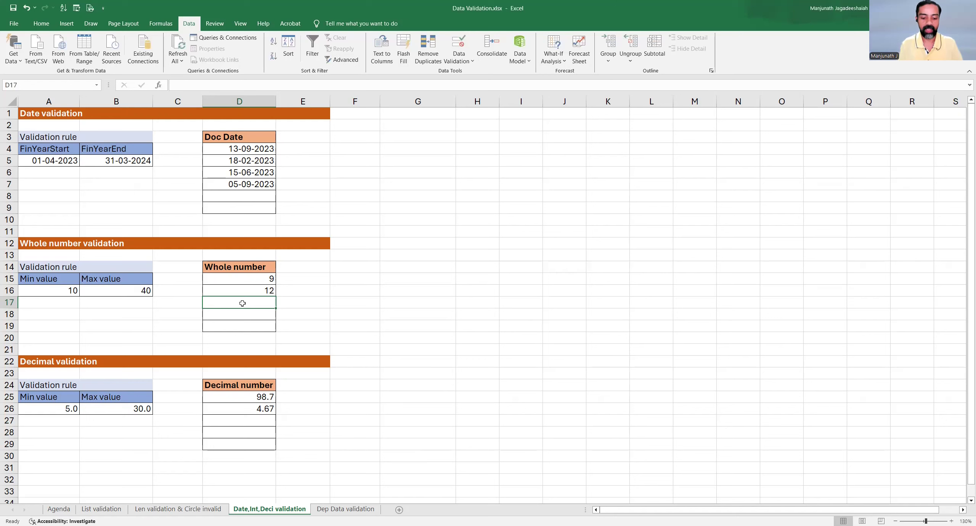
Enter 35, 22 and 39 in cells D17 to D19 of the Whole number column.
type("35")
key("Return")
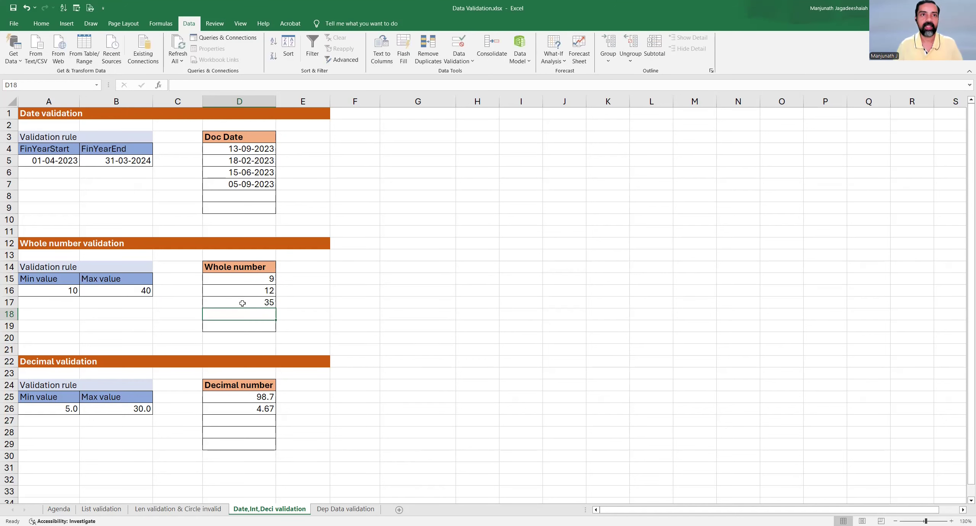
type("22")
key("Return")
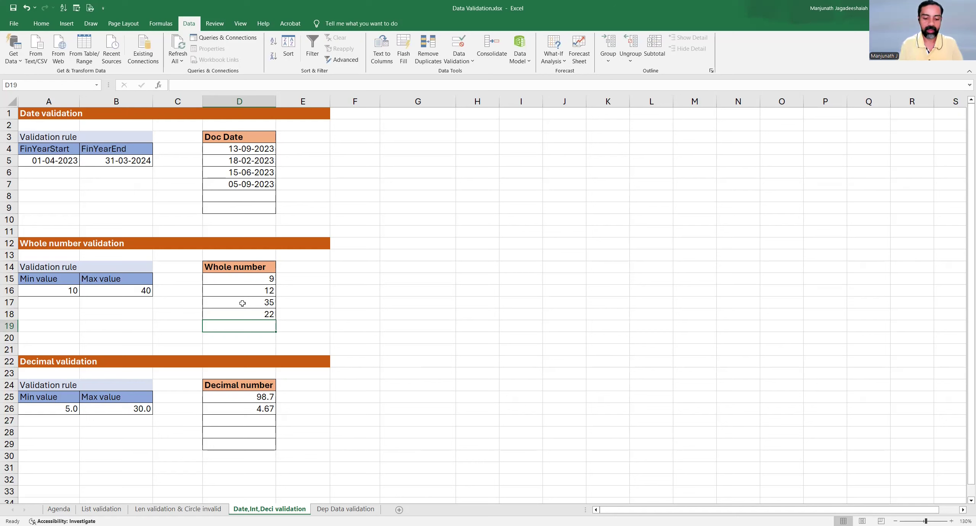
type("39")
key("Return")
Circle the invalid data on the sheet to check the Whole number entries against their limits.
left_click(249, 321)
left_click(244, 279)
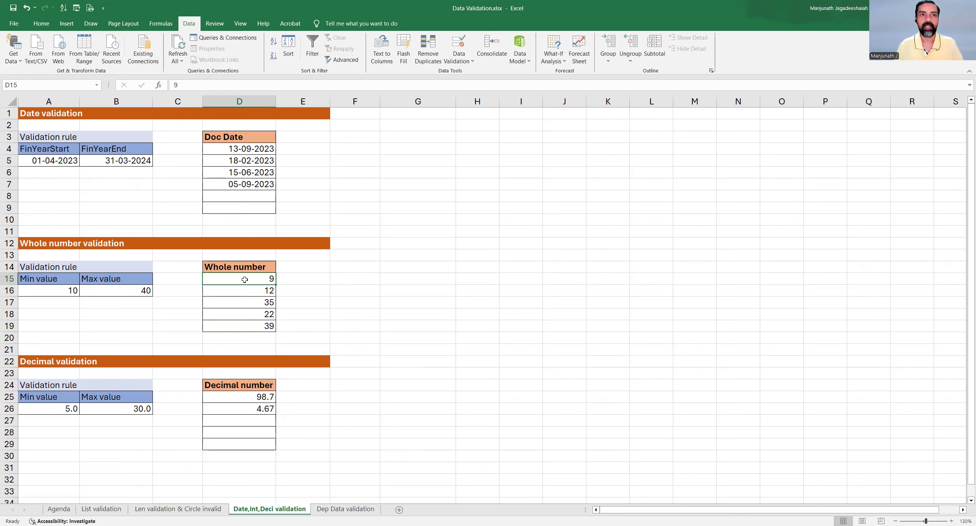
left_click_drag(235, 279, 236, 317)
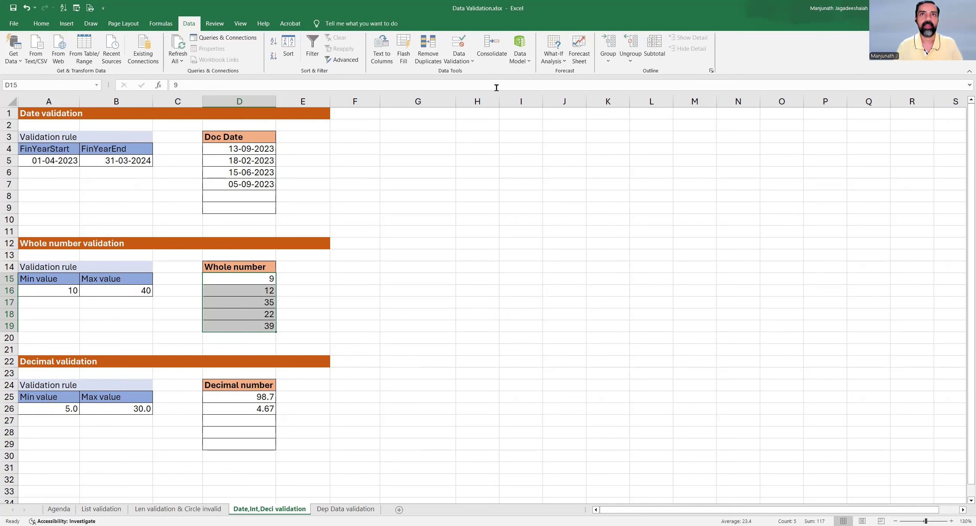
left_click(460, 61)
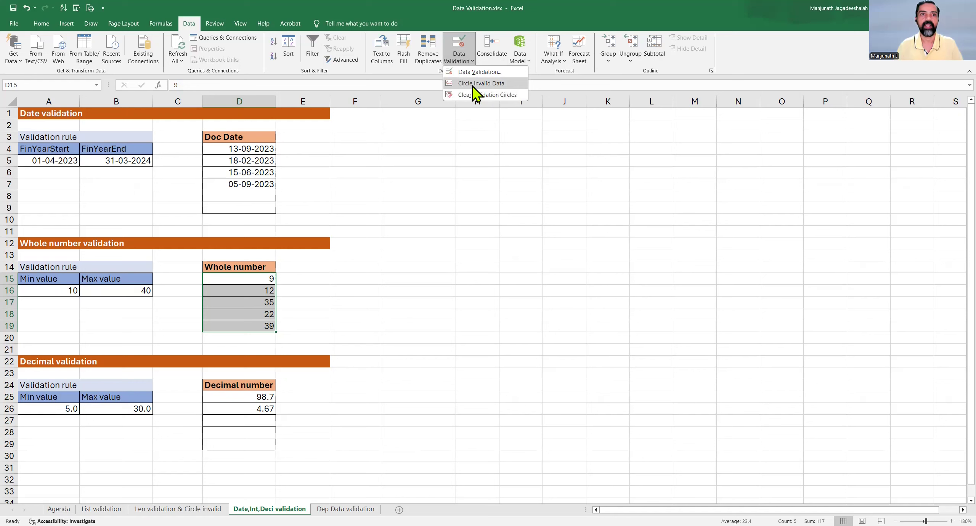
left_click(476, 84)
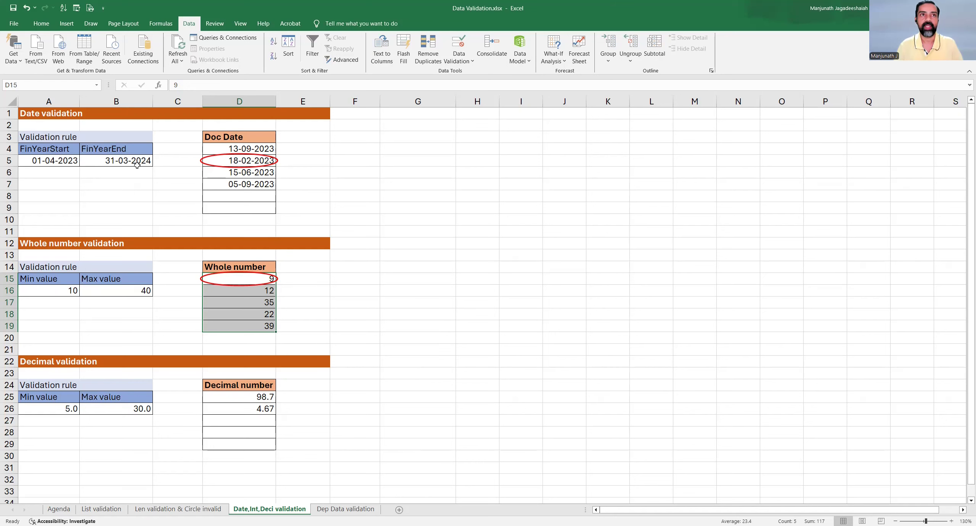
Clear the validation circles from the sheet.
left_click(458, 57)
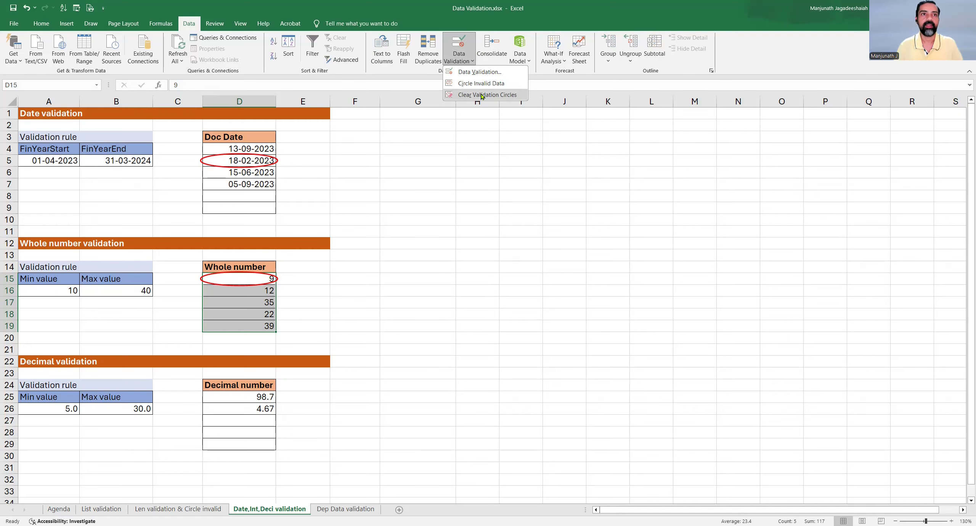
left_click(482, 95)
left_click(263, 326)
Start a data validation rule allowing Decimal values between two limits for cells D25 to D29 of the Decimal number column.
scroll(269, 328, "down", 2)
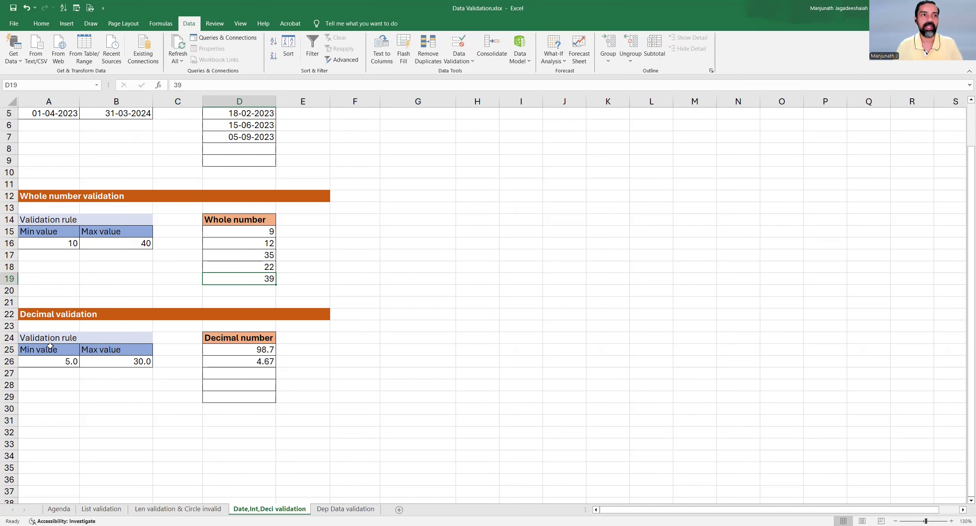
left_click(39, 314)
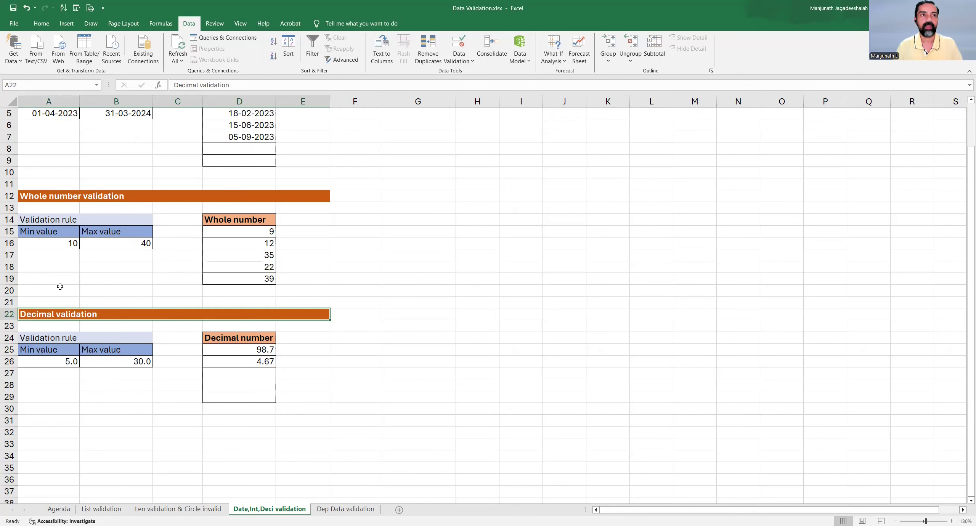
left_click_drag(37, 363, 92, 364)
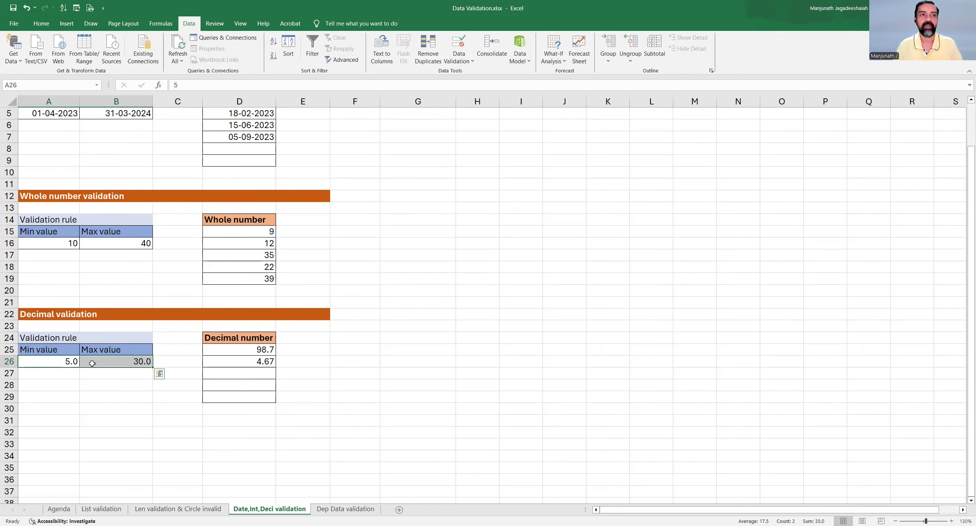
left_click(116, 358)
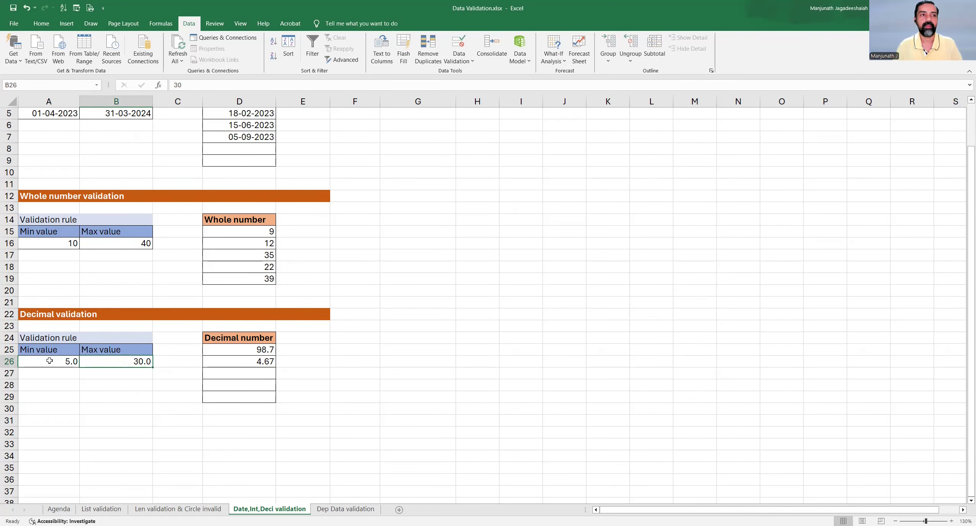
left_click(44, 361)
left_click(104, 361)
left_click_drag(232, 349, 231, 394)
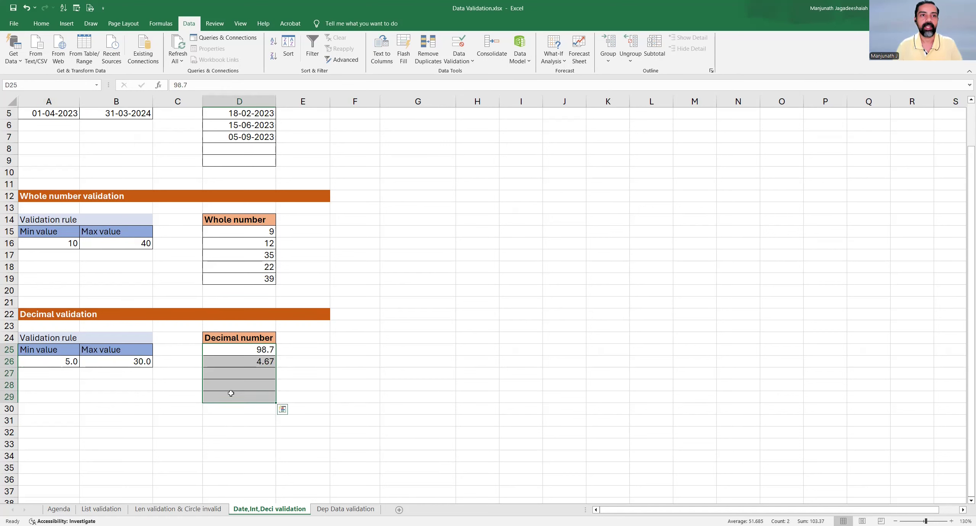
left_click(460, 53)
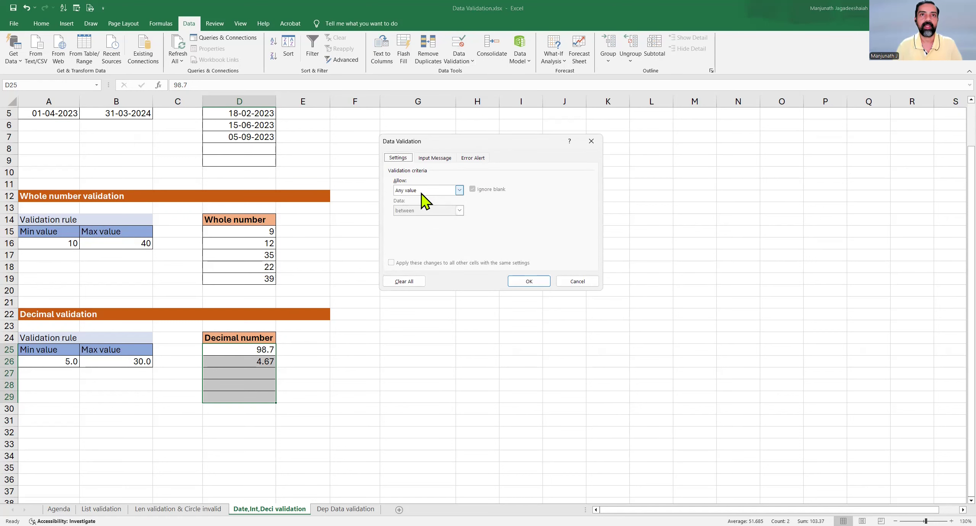
left_click(421, 193)
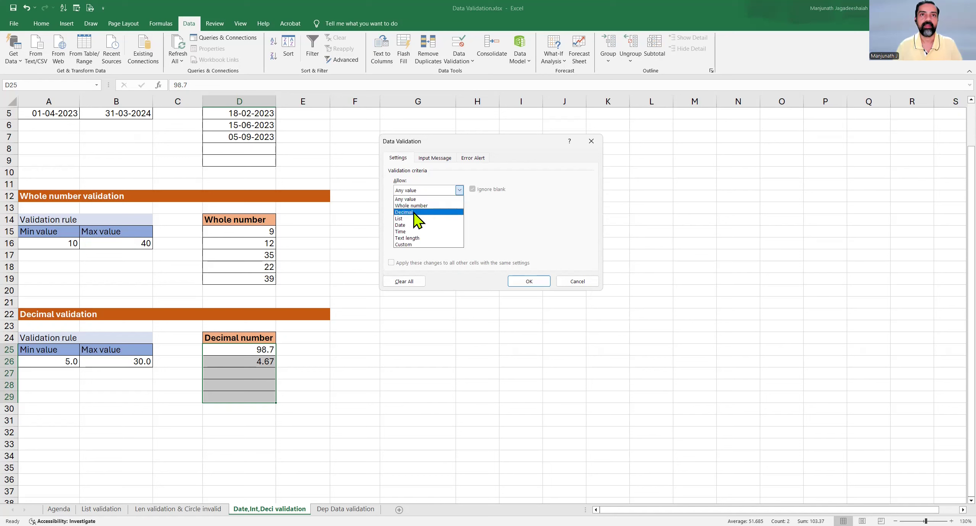
left_click(404, 212)
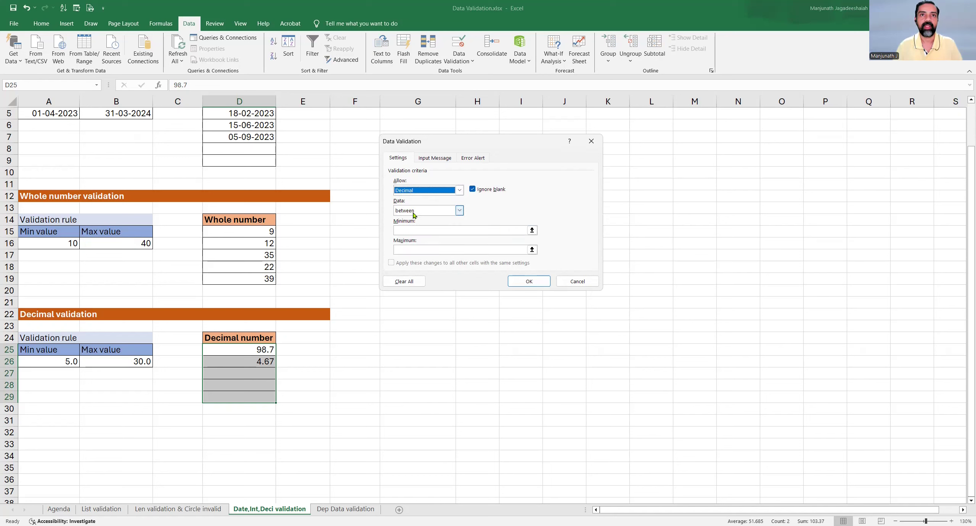
Set the decimal rule's minimum to =$A$26 and maximum to =$B$26, and apply it to the Decimal number cells.
left_click(411, 229)
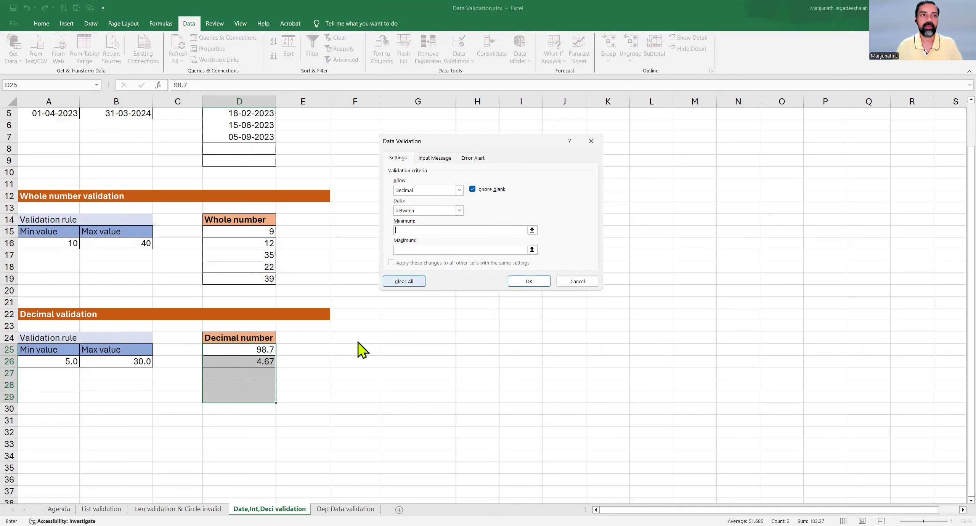
left_click(56, 362)
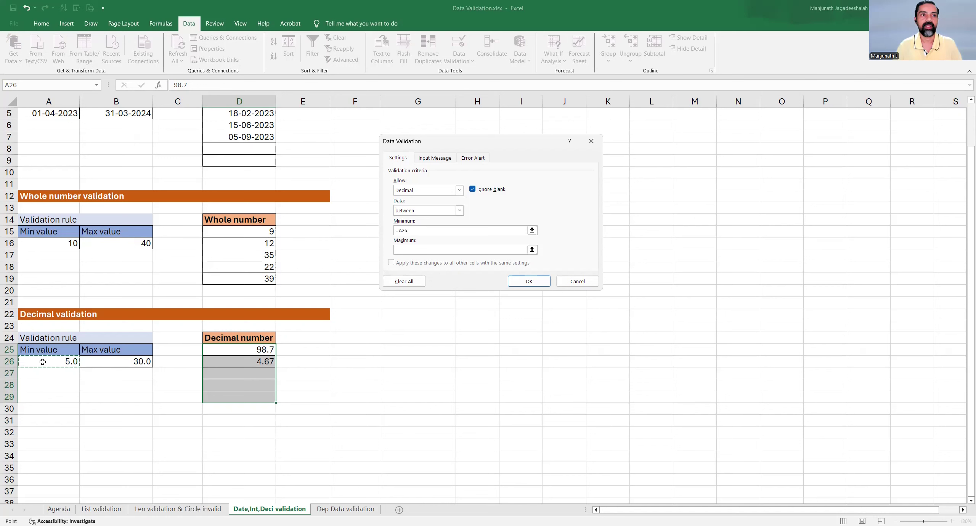
left_click(436, 251)
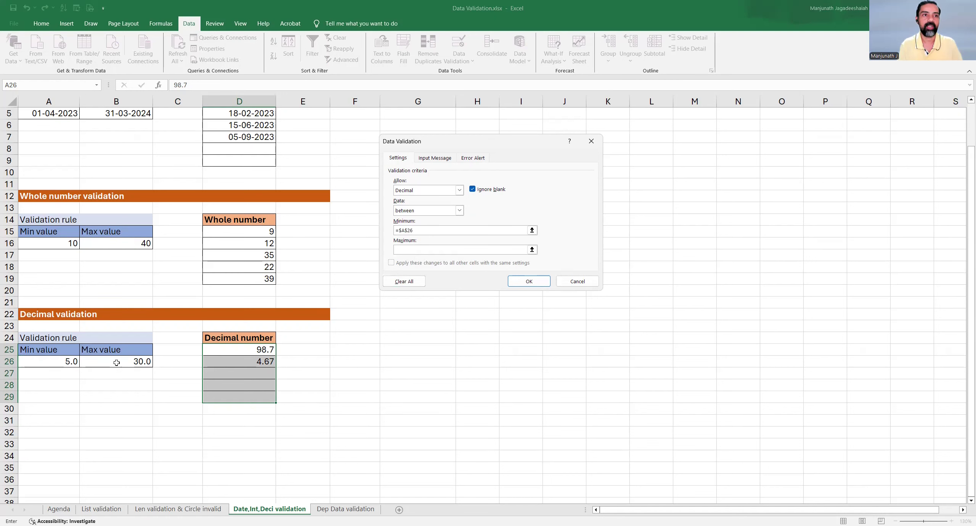
left_click(117, 361)
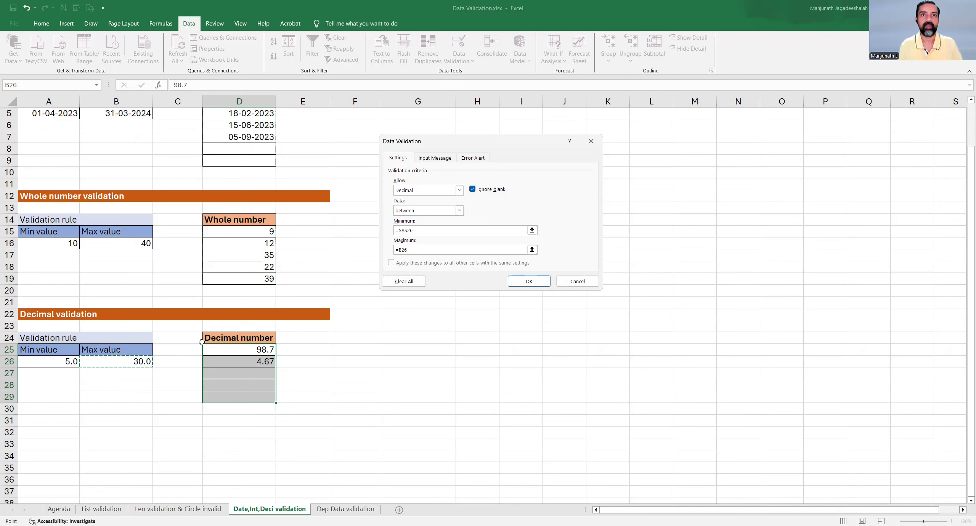
left_click(433, 251)
key("F4")
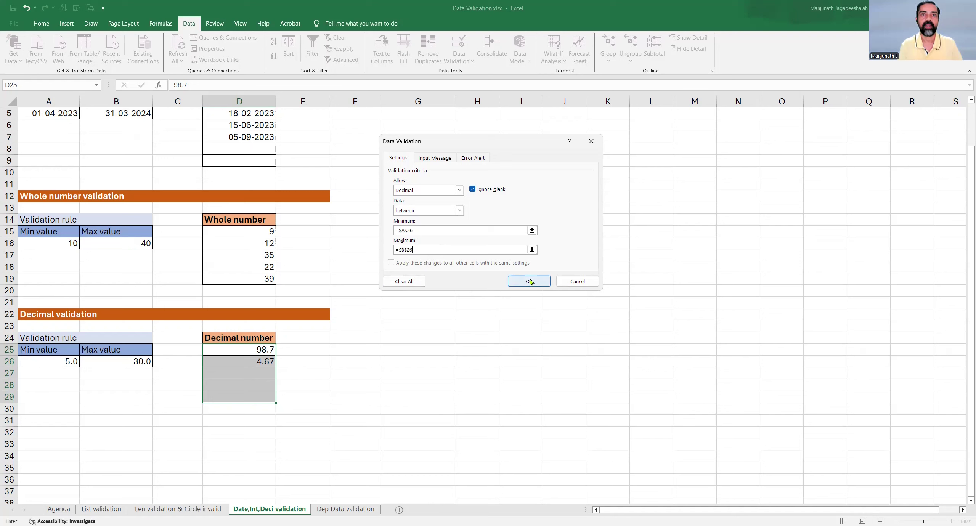
left_click(435, 159)
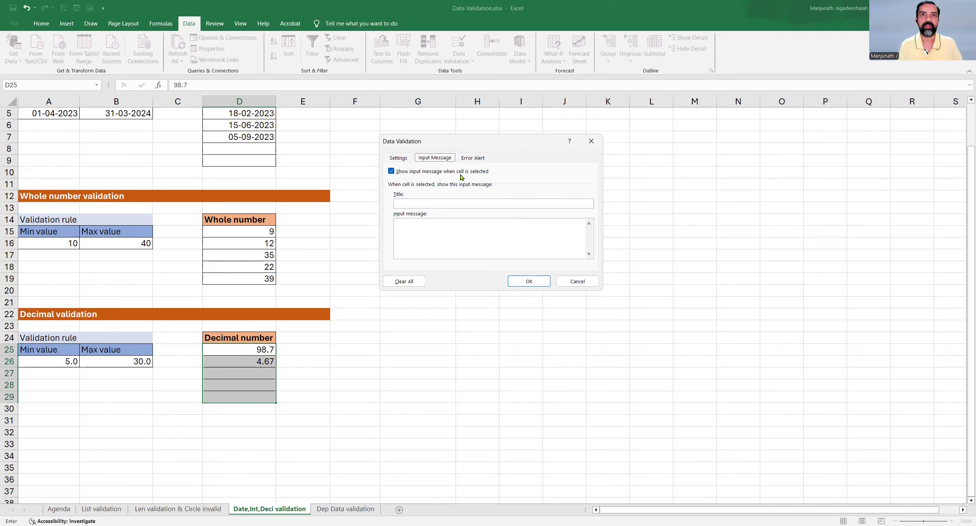
left_click(472, 161)
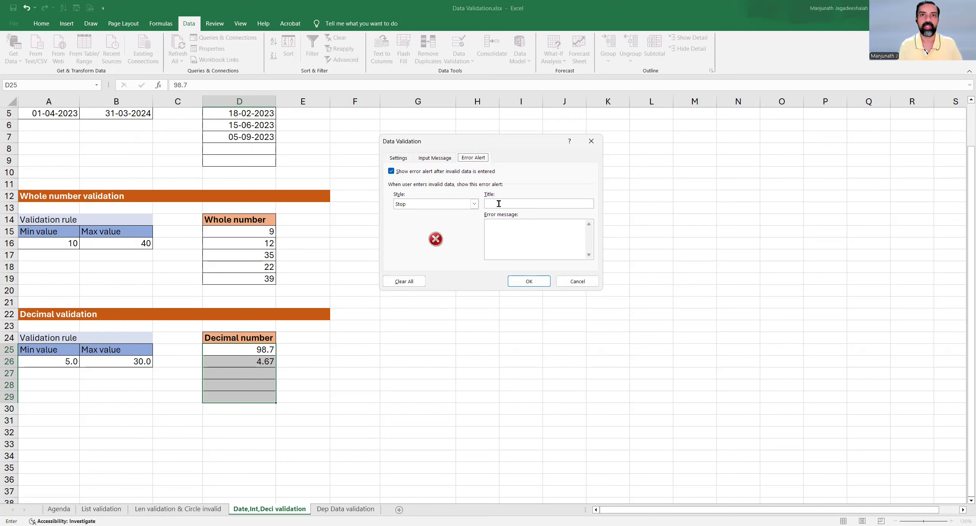
left_click(409, 161)
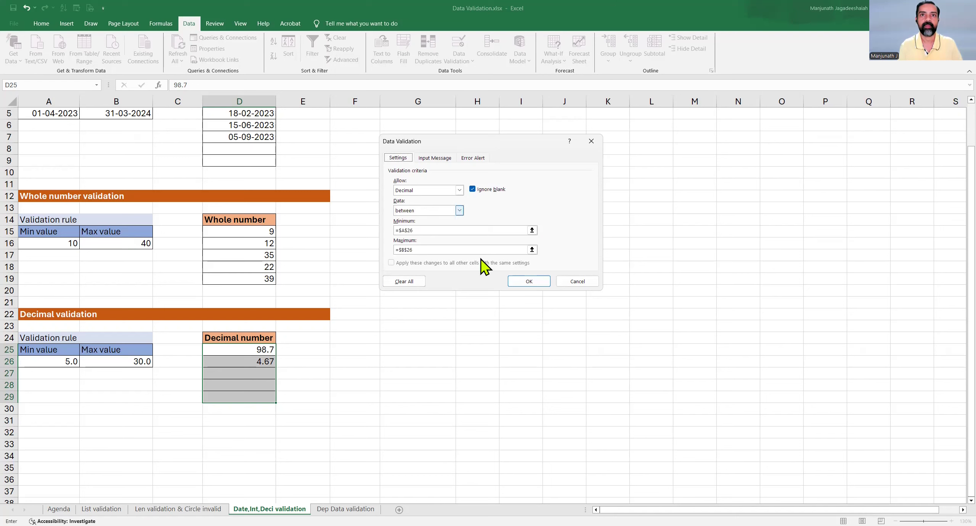
left_click(529, 282)
Try to enter 3.999 in cell D27 to test the decimal minimum, and cancel the entry.
left_click(257, 379)
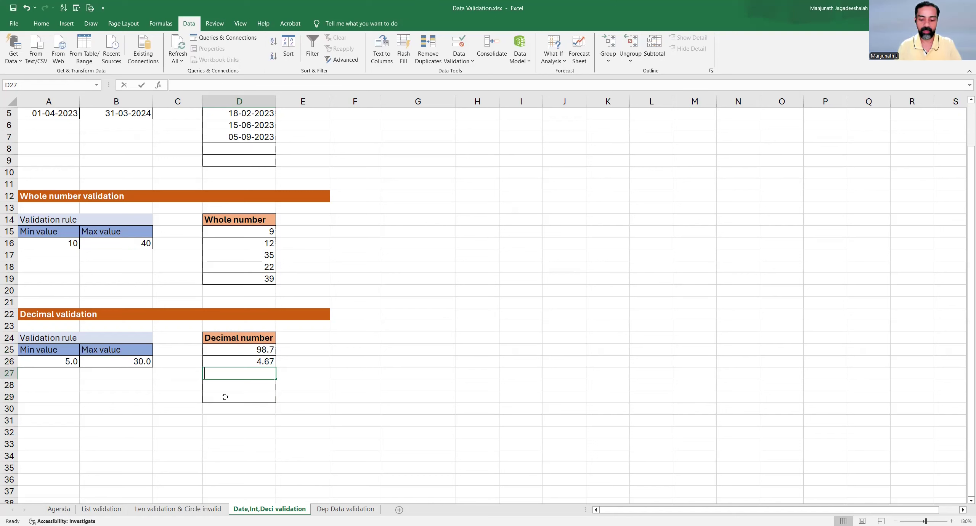
type("3.999")
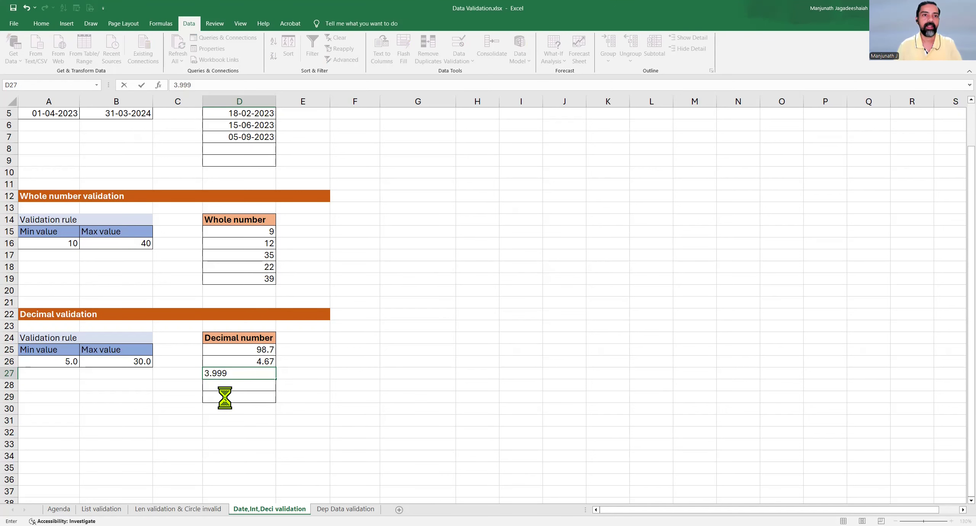
key("Return")
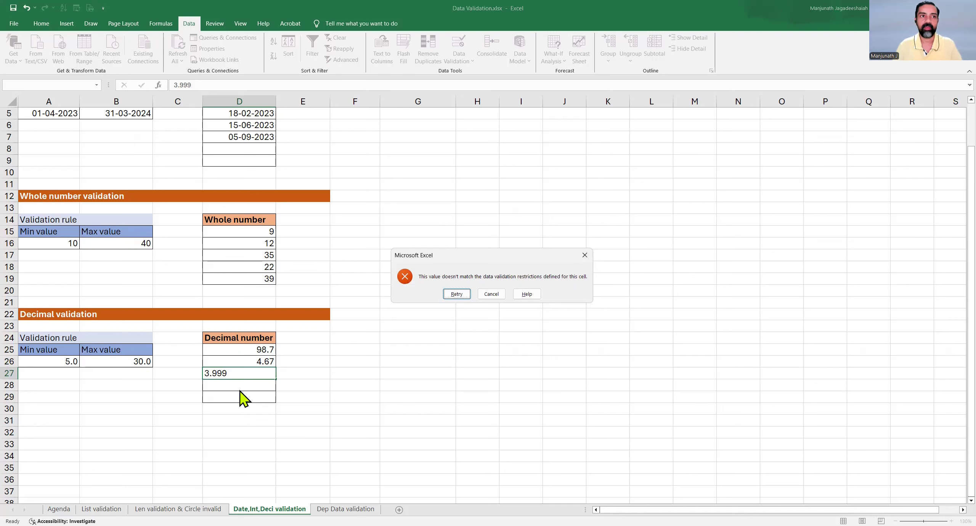
left_click(491, 294)
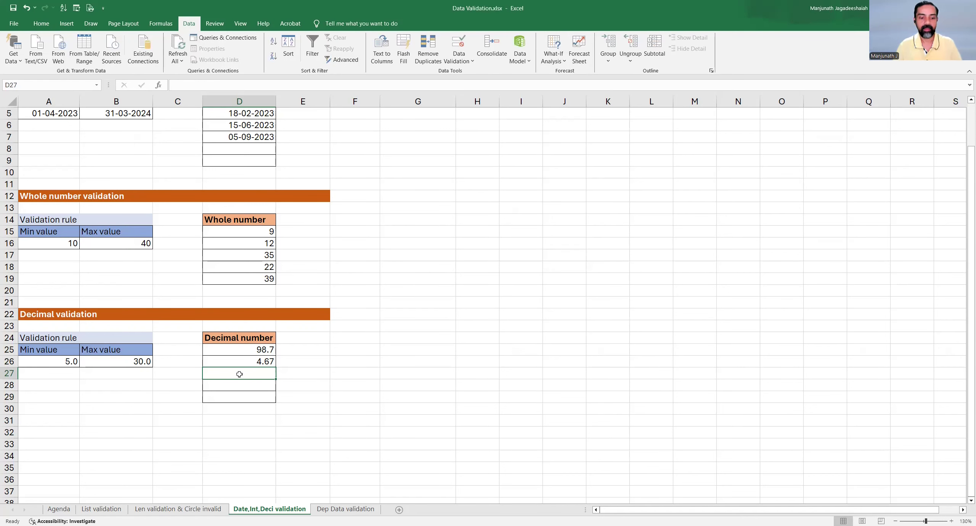
Enter the limit values 5 and 30 in cells D27 and D28 of the Decimal number column.
type("5")
key("Return")
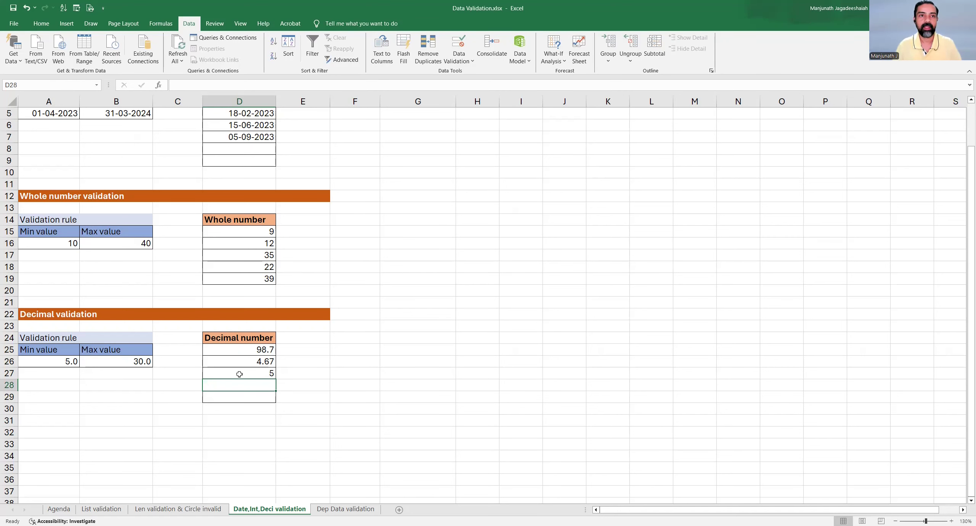
type("30")
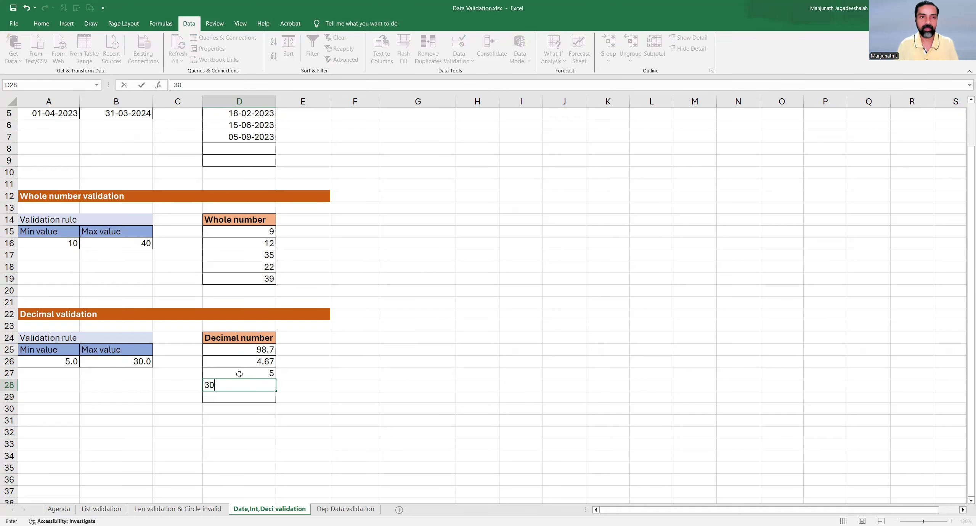
key("Return")
Try to enter 35.66 in cell D29 to test the decimal maximum, and cancel the entry.
type("3")
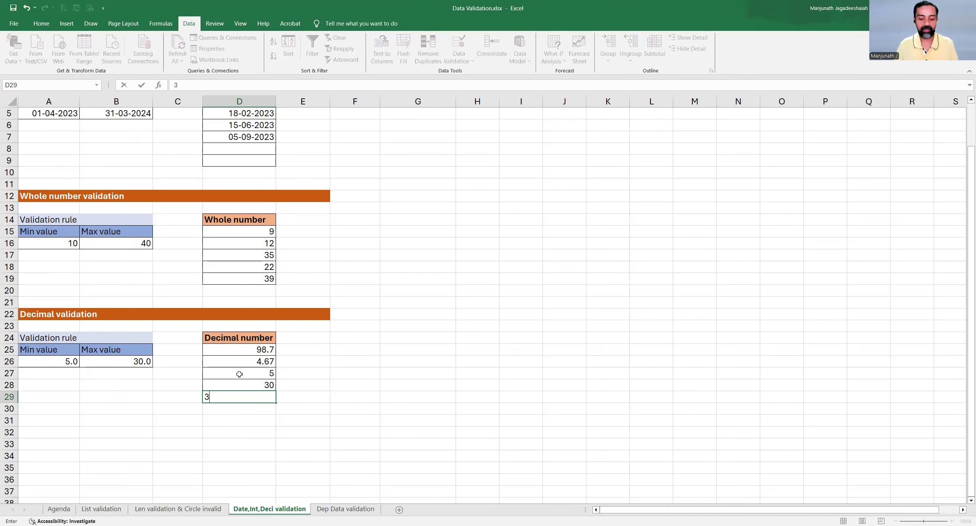
type("5.66")
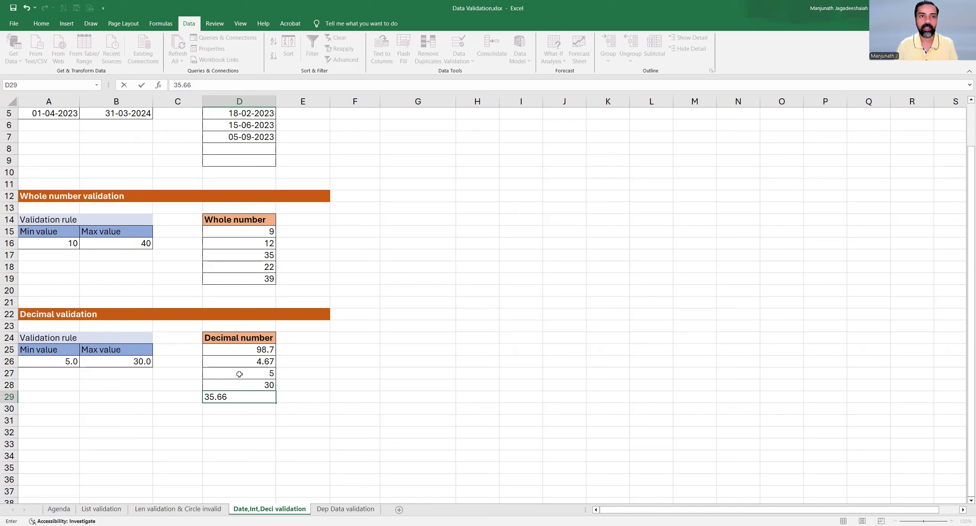
key("Return")
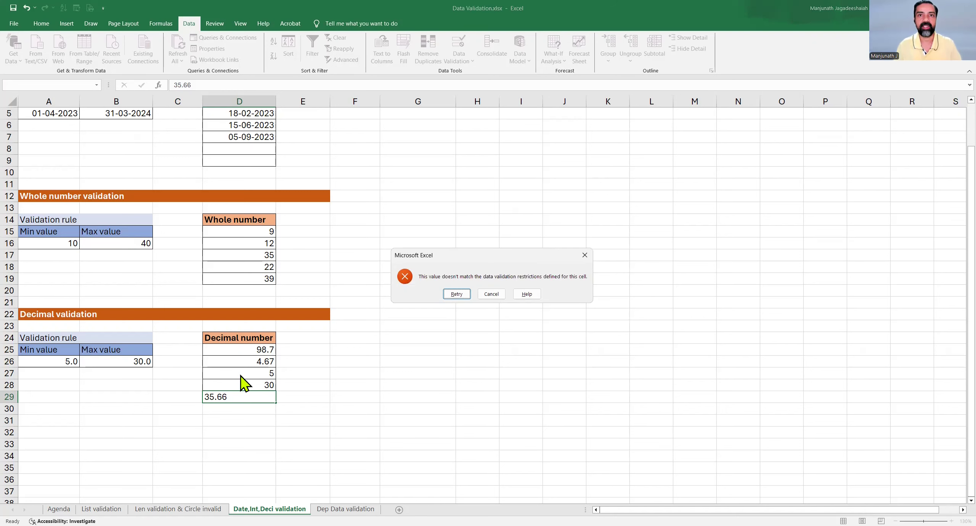
left_click(492, 295)
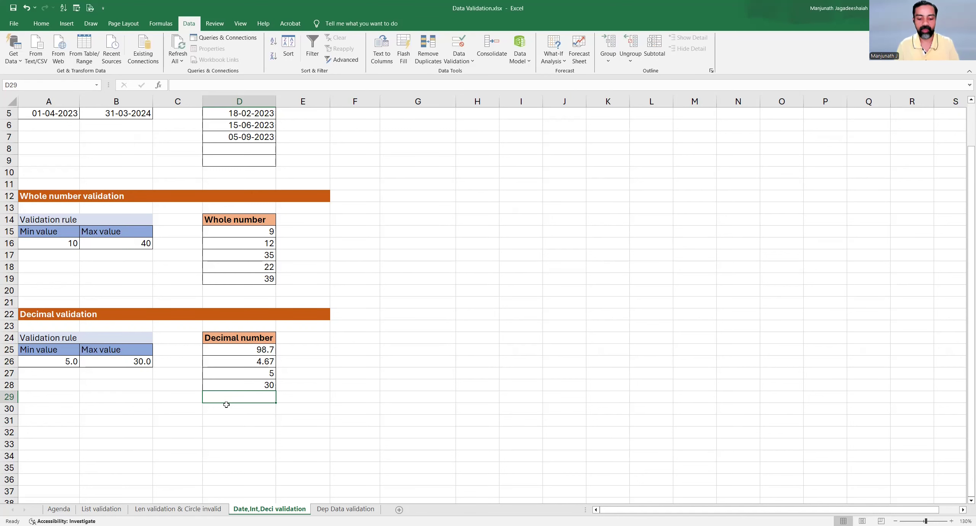
Enter 25 in cell D29 of the Decimal number column.
type("25")
key("Return")
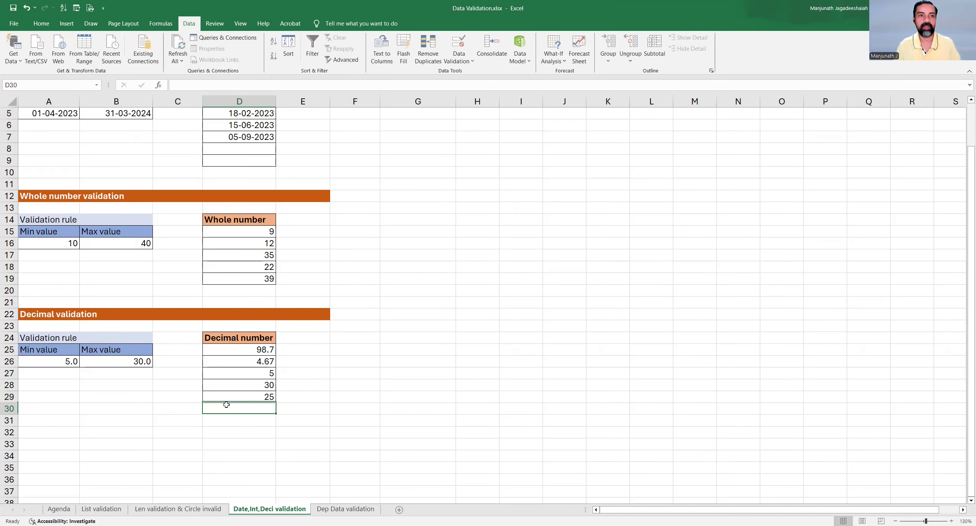
key("Return")
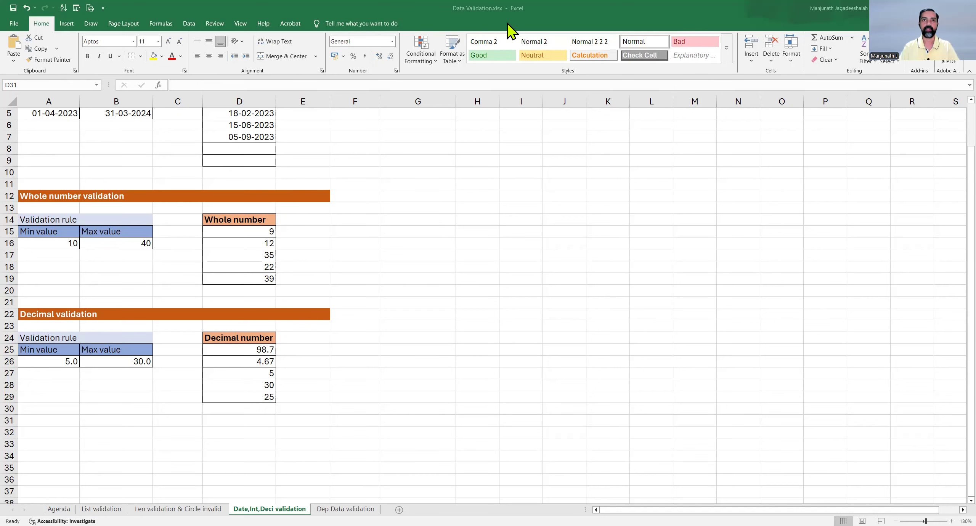
Examine the country and office reference table and the Country and Office entry columns on the Dep Data validation sheet.
left_click(332, 510)
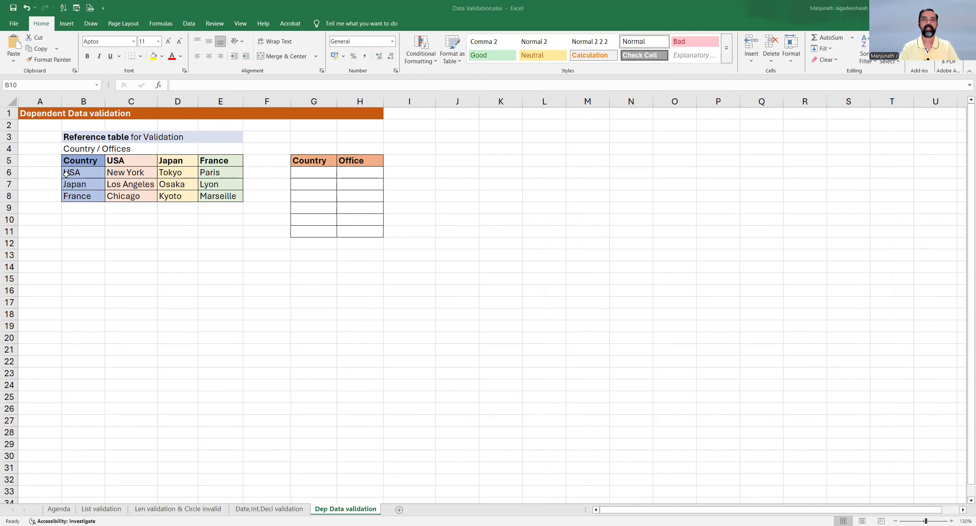
left_click_drag(80, 161, 82, 193)
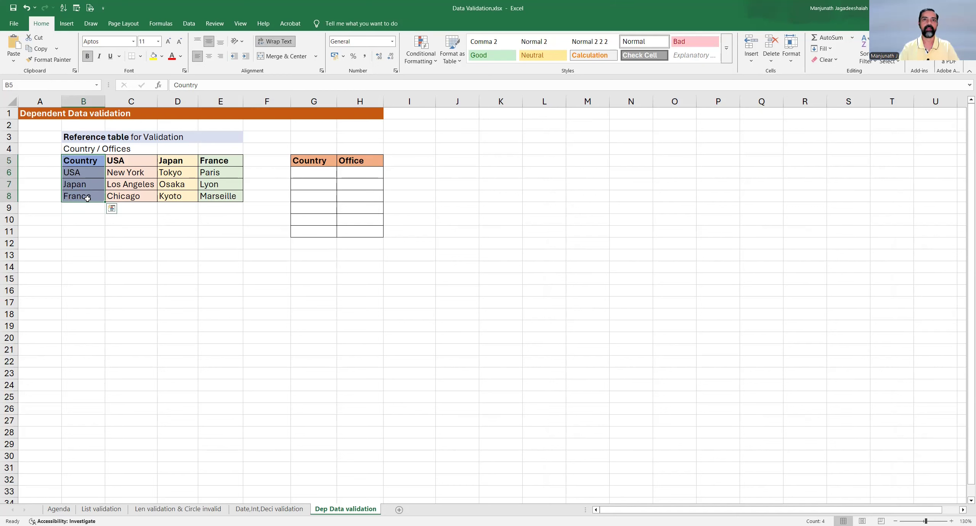
left_click(139, 160)
left_click_drag(138, 159, 203, 163)
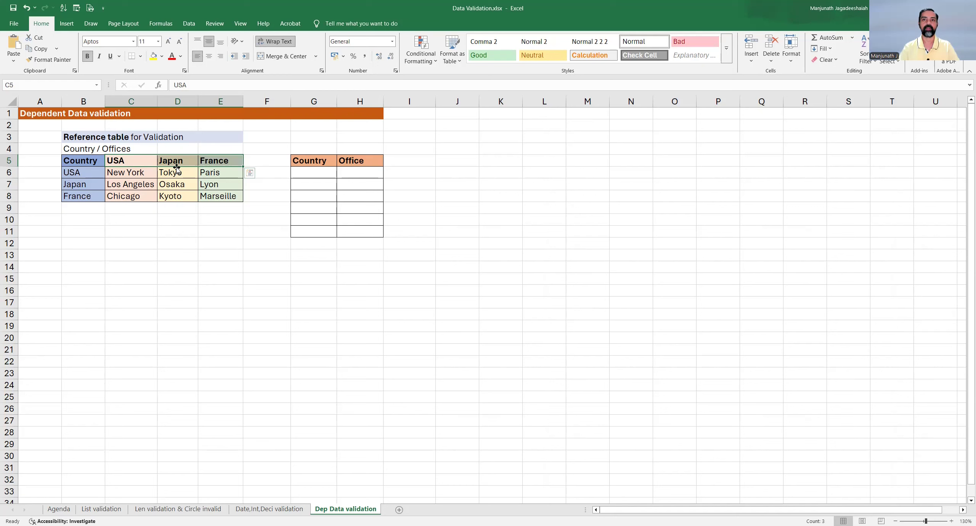
left_click_drag(130, 172, 130, 184)
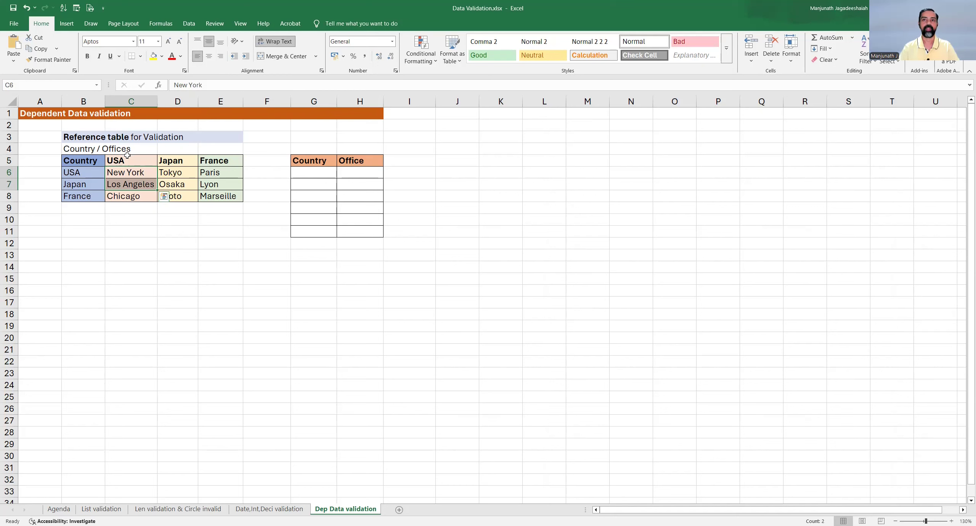
left_click_drag(127, 157, 129, 194)
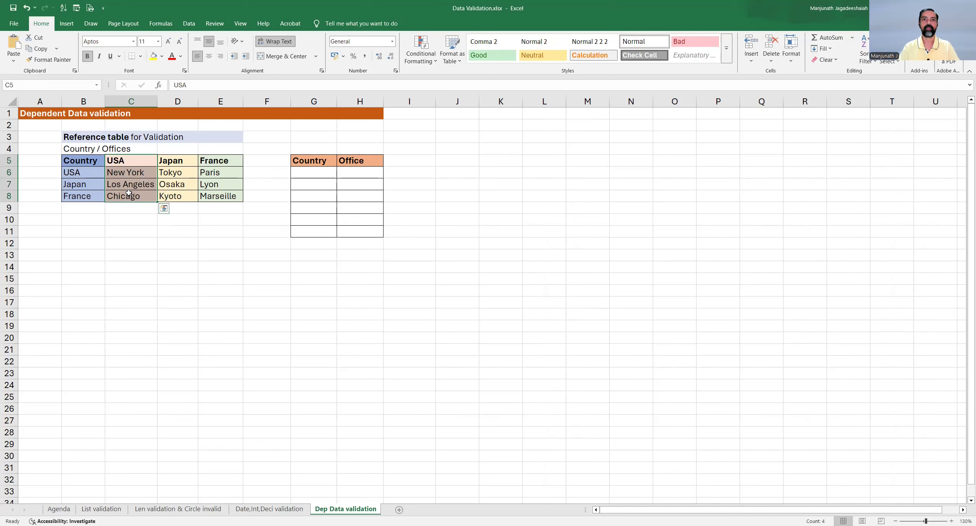
left_click(183, 162)
left_click(175, 171)
left_click(175, 182)
left_click(175, 196)
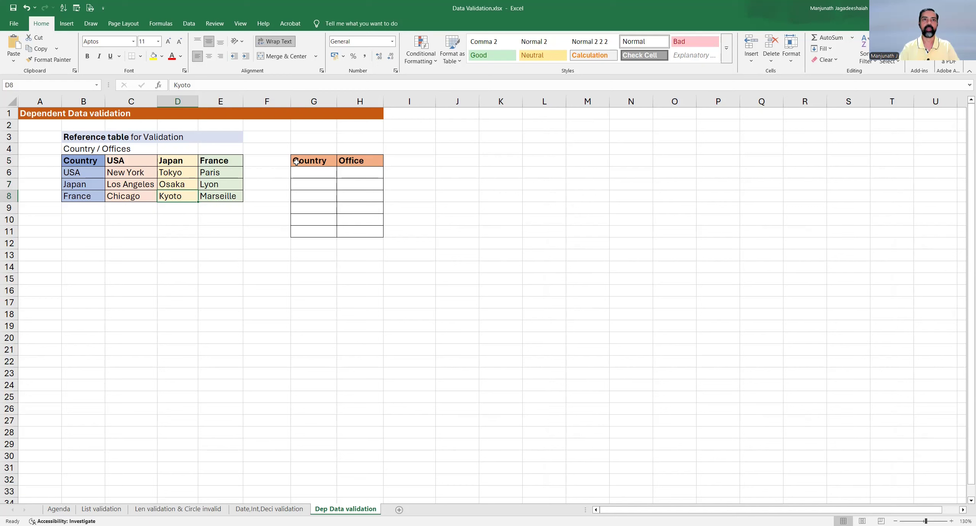
left_click_drag(307, 160, 353, 170)
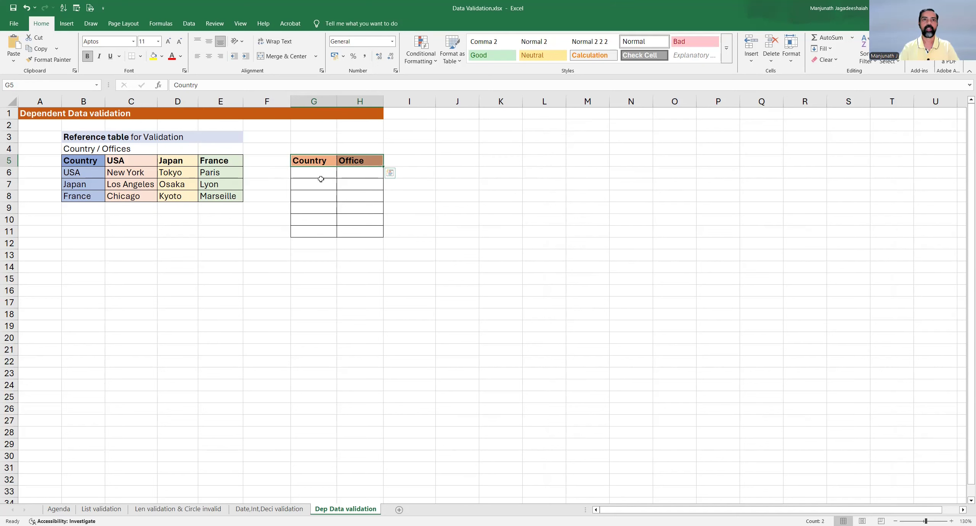
Examine the Country entry cells G6:G11 and the country list in B5:B8 of the reference table.
left_click_drag(320, 179, 302, 231)
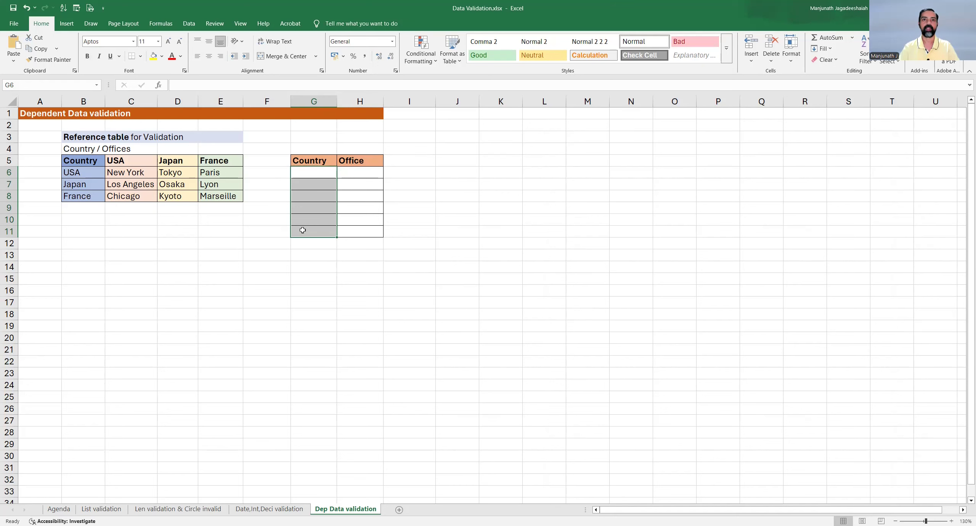
left_click_drag(304, 171, 308, 229)
left_click_drag(80, 166, 74, 198)
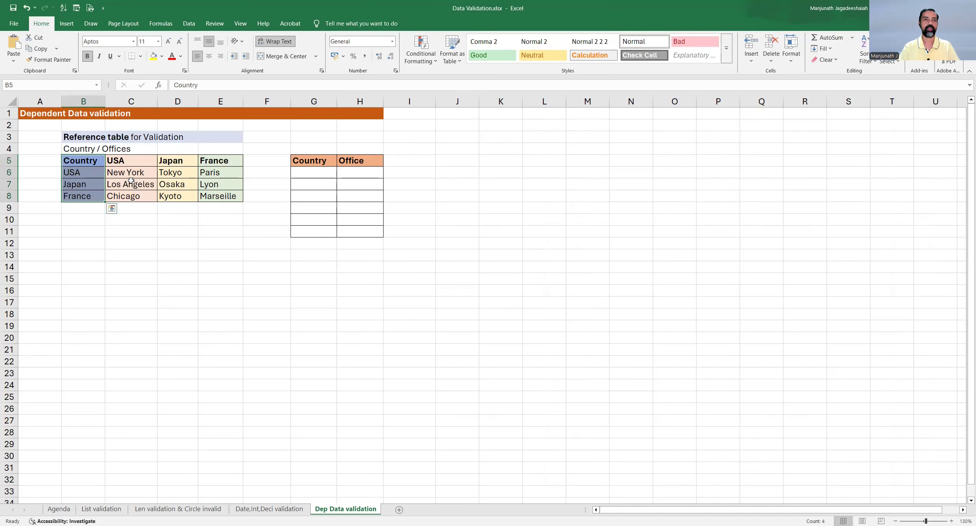
left_click(91, 173)
left_click(84, 184)
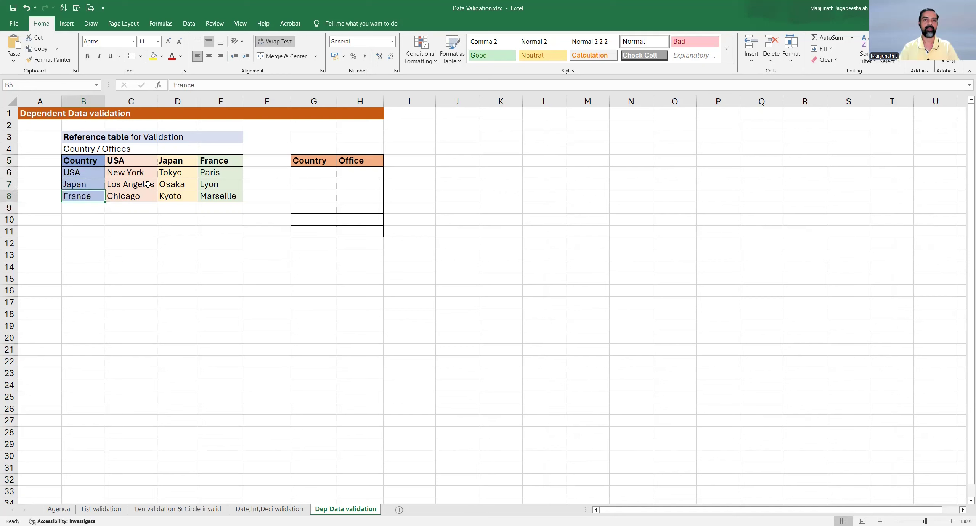
Enter USA as a sample country in cell G6 and review the matching USA offices in C6:C8.
left_click(304, 173)
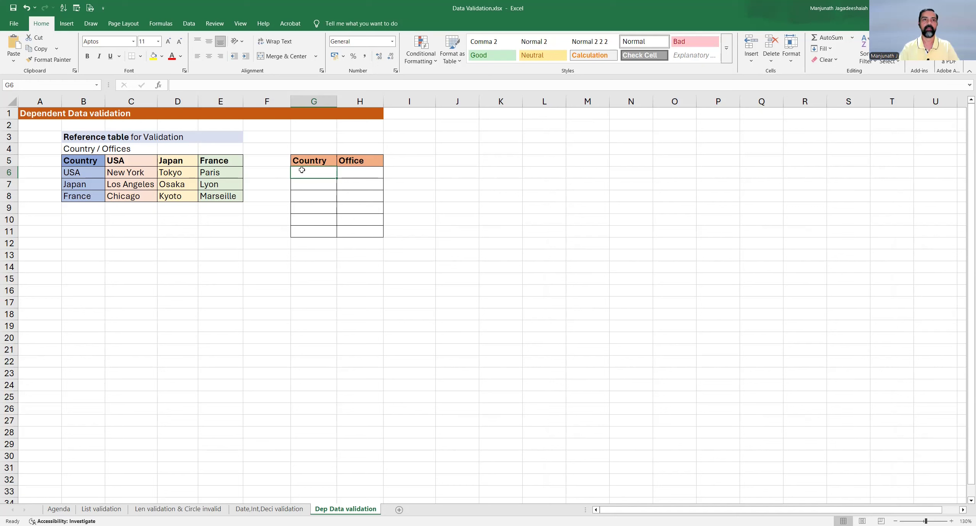
type("USA")
key("Return")
key("Up")
left_click(354, 172)
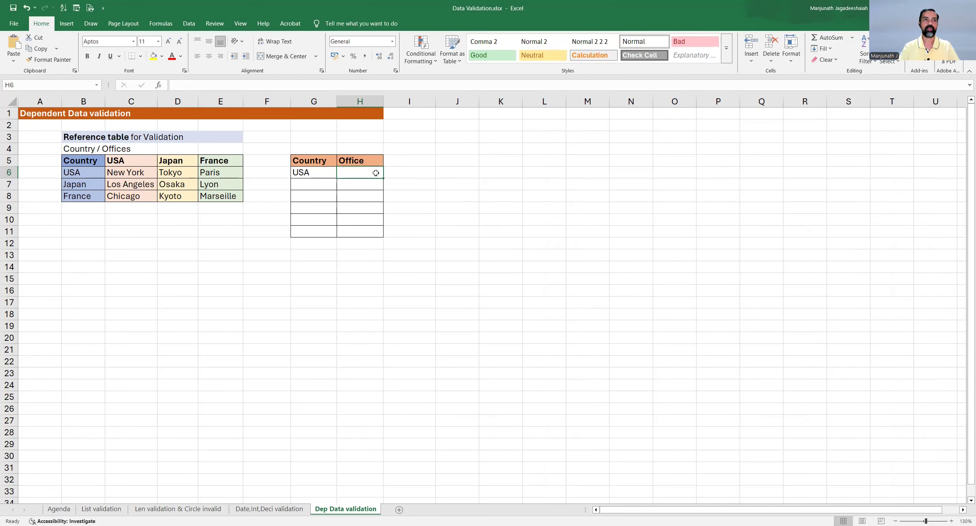
left_click_drag(135, 172, 135, 196)
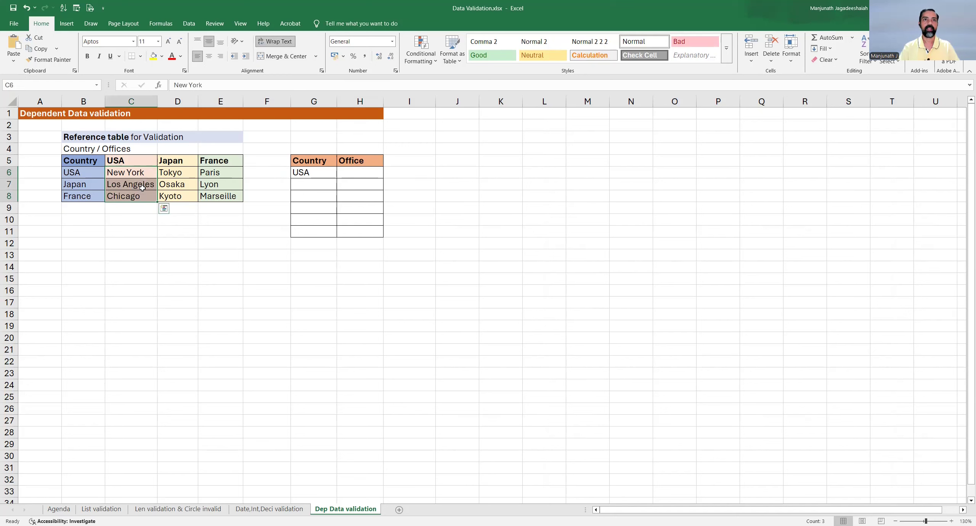
left_click(372, 172)
left_click_drag(135, 173, 133, 200)
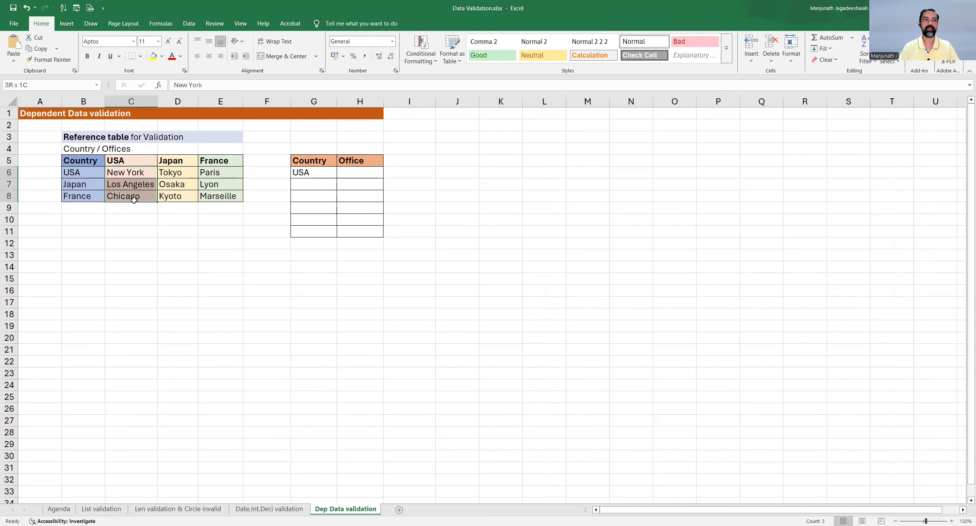
Enter Japan as a sample country in cell G7 and review the matching Japan offices in D6:D8.
left_click(309, 184)
type("J")
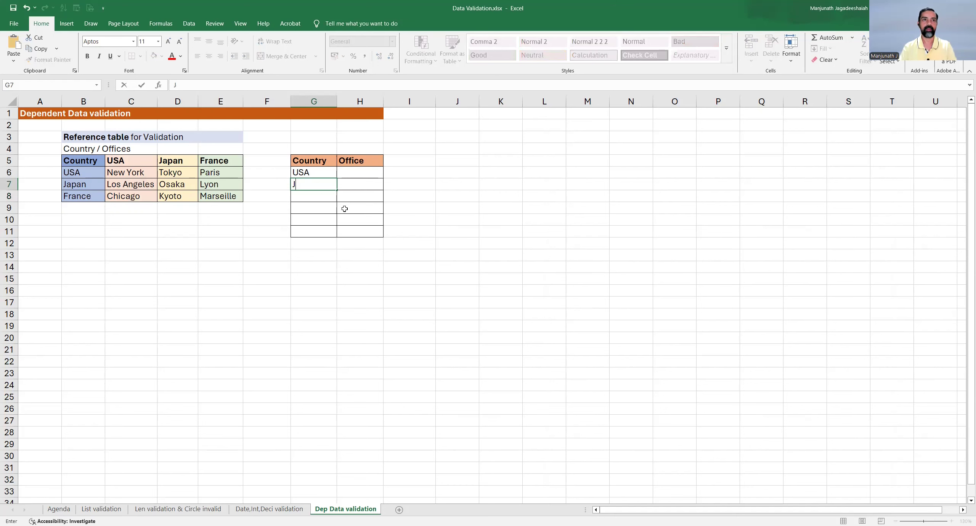
type("apana")
key("Return")
key("Up")
key("Right")
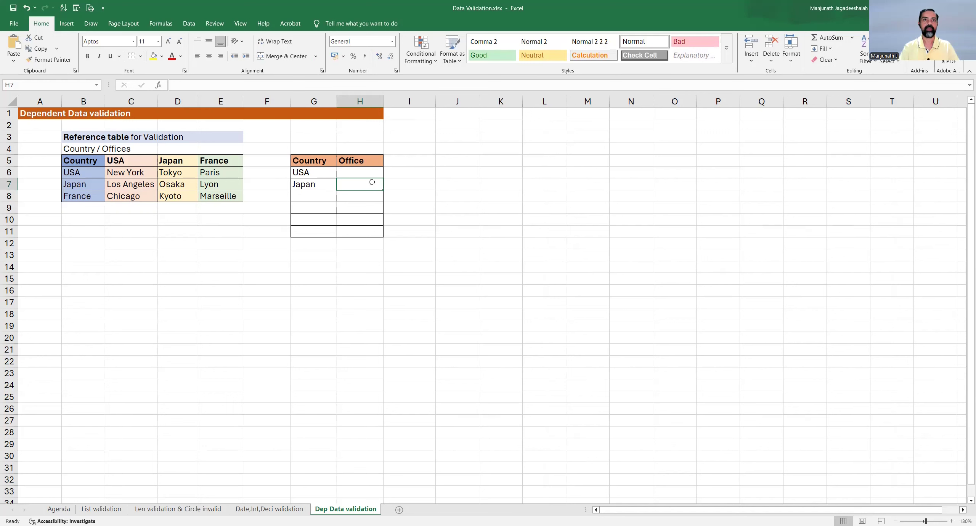
left_click_drag(176, 172, 173, 196)
left_click(352, 184)
Clear the sample countries from cells G6:G7 of the Country column.
left_click_drag(311, 171, 312, 185)
key("Delete")
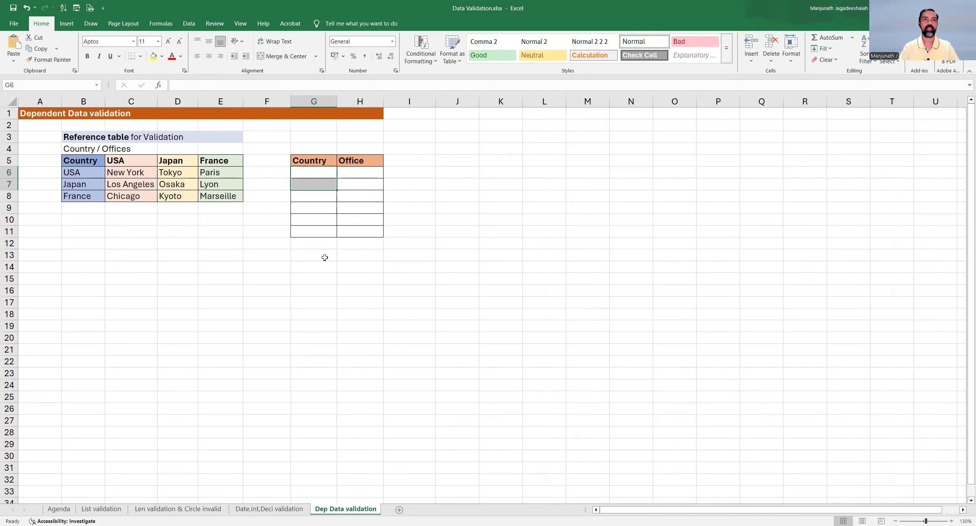
left_click(312, 173)
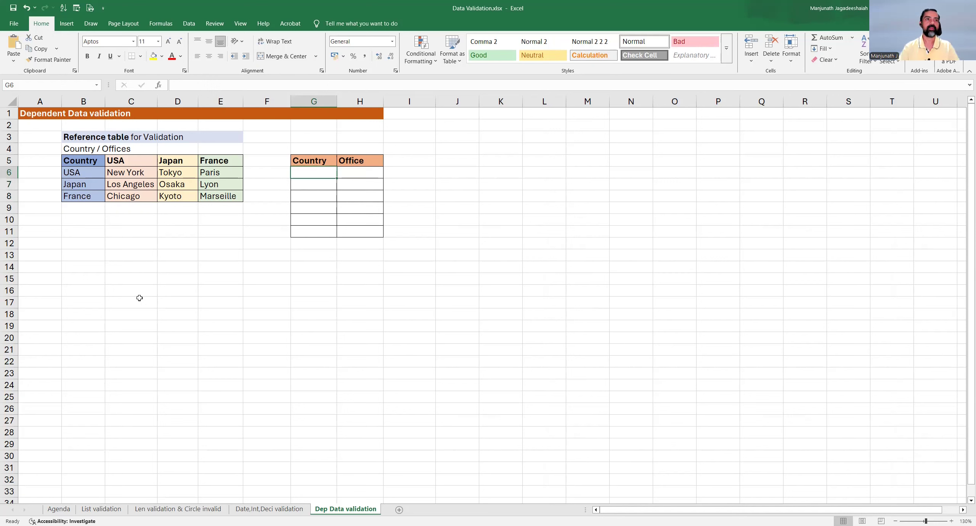
Create named ranges from the top row of the country and office reference table B5:E8.
left_click(158, 23)
left_click(98, 184)
left_click_drag(80, 161, 242, 201)
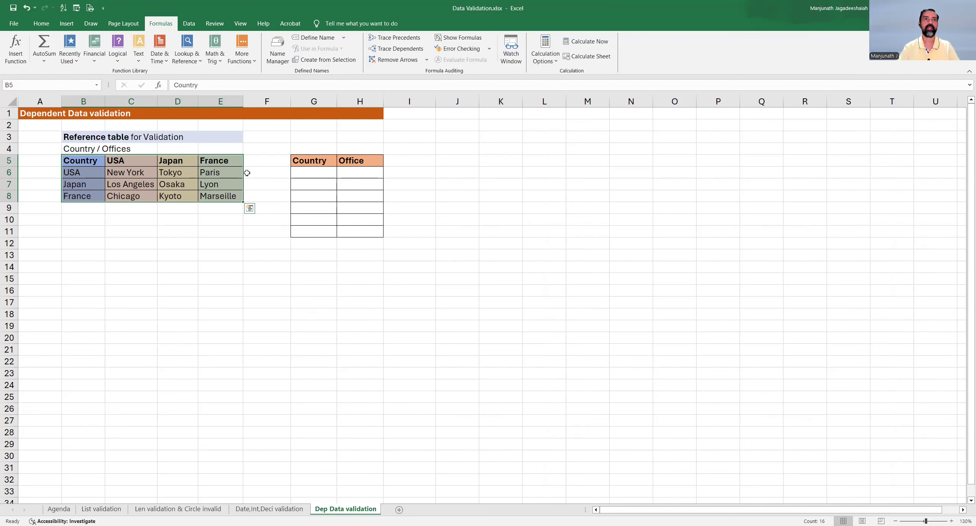
left_click(322, 61)
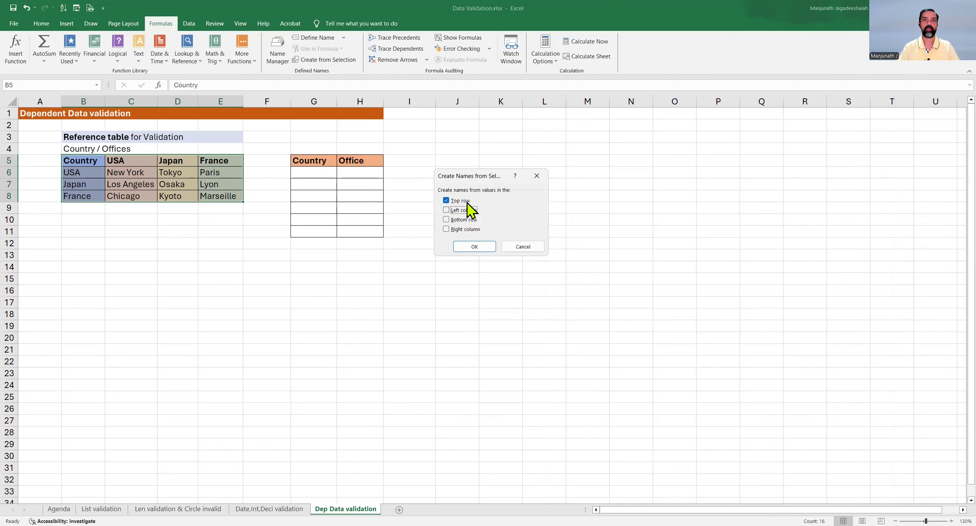
left_click(476, 250)
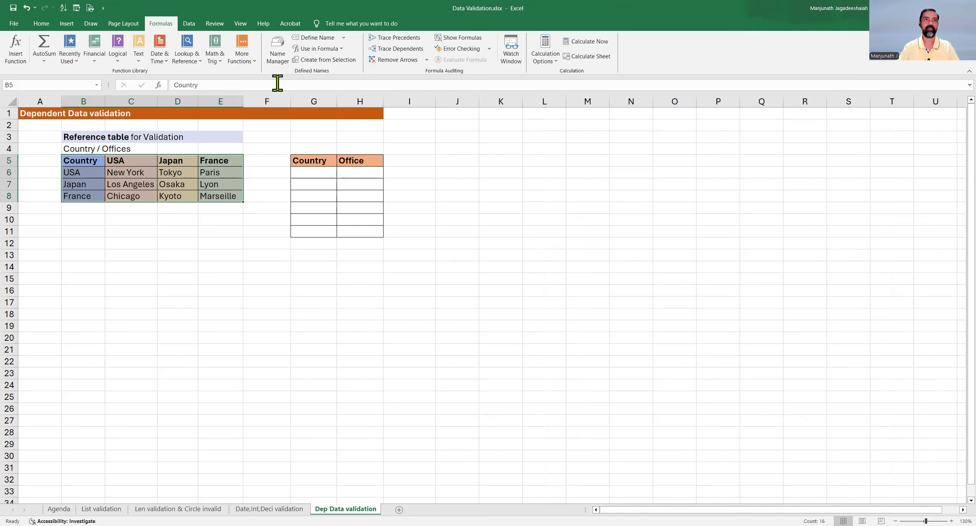
Review the values and cell references of the names Country, France, Japan and USA in the Name Manager, widening its Value column.
left_click(277, 57)
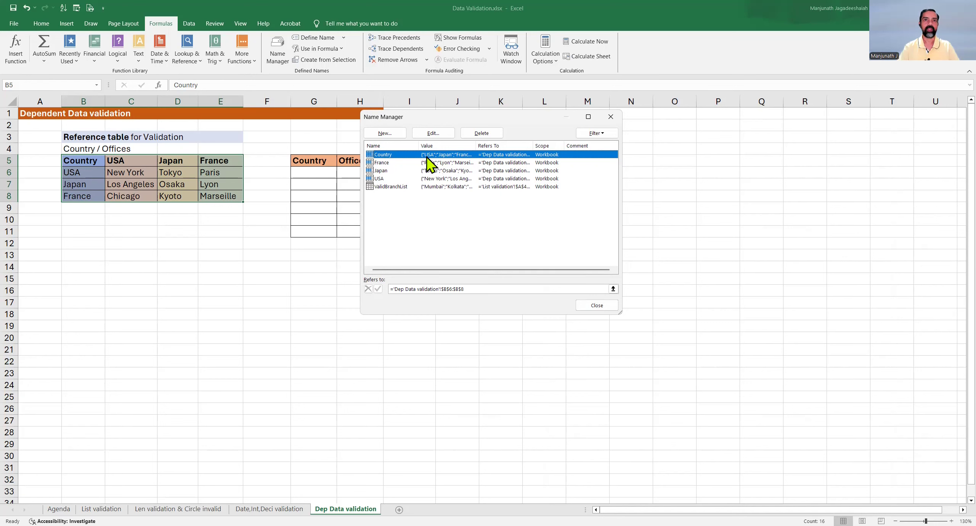
left_click_drag(476, 145, 506, 145)
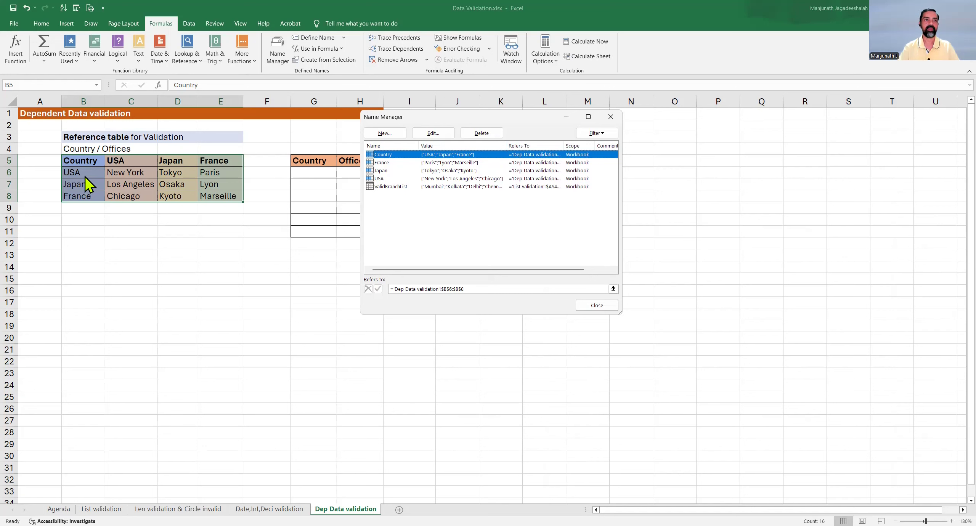
left_click(387, 162)
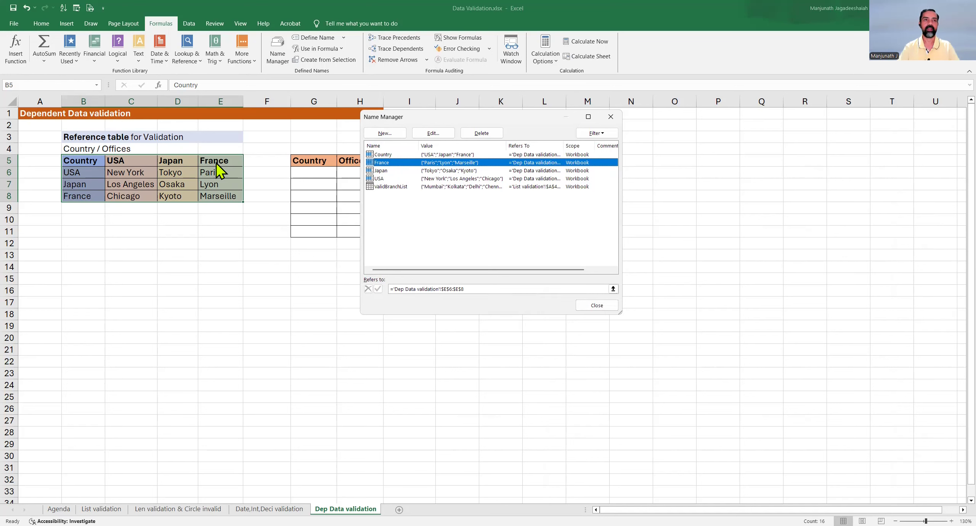
left_click(386, 171)
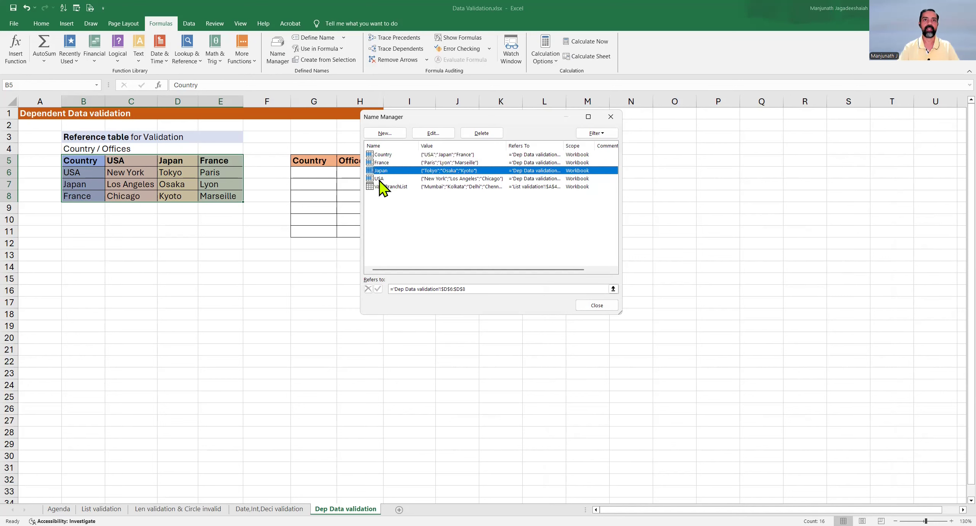
left_click(380, 179)
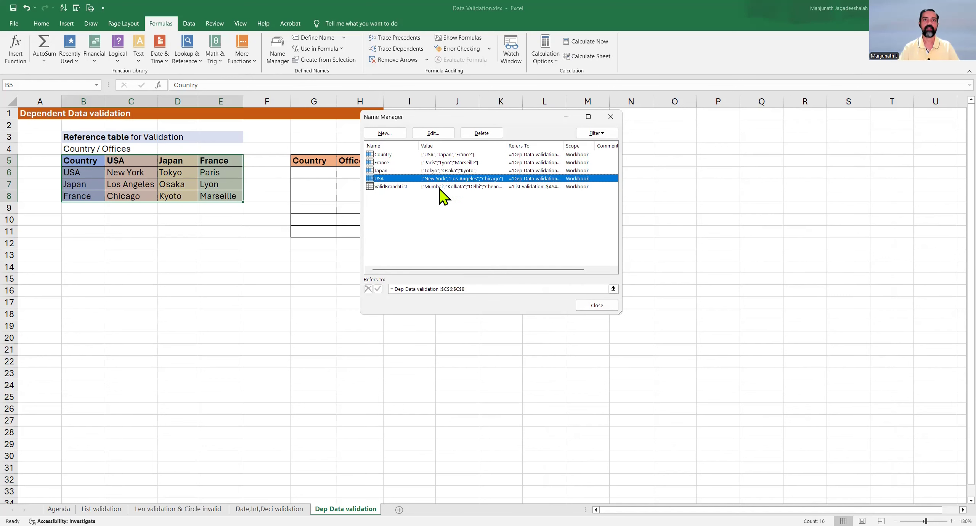
left_click(389, 155)
left_click(386, 163)
left_click(384, 171)
left_click(382, 178)
left_click(591, 307)
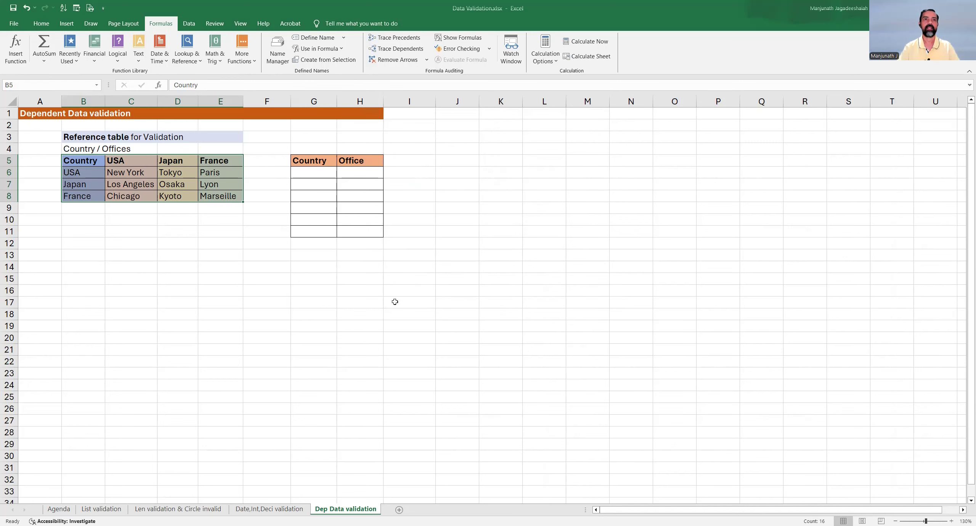
Begin a data validation rule for the Country cells G6:G11 that allows a List.
left_click(322, 205)
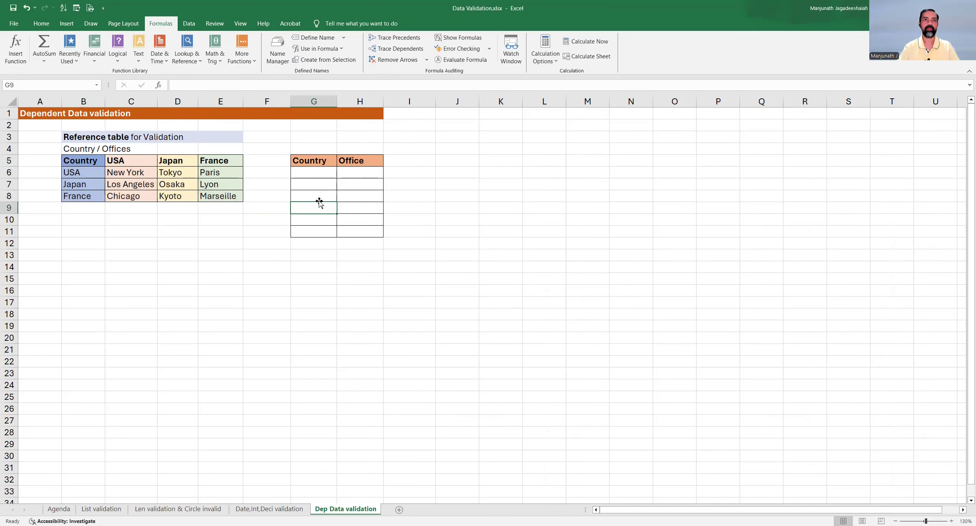
left_click_drag(313, 171, 311, 230)
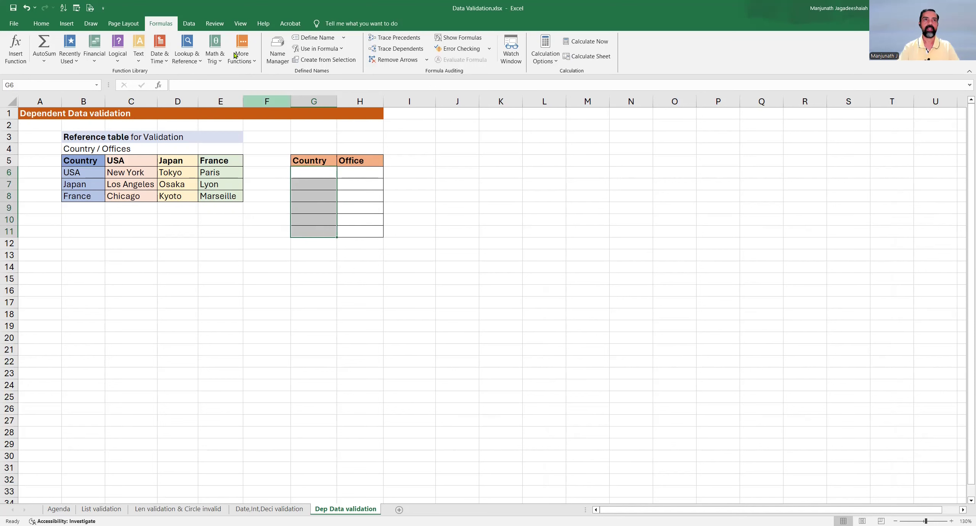
left_click(189, 25)
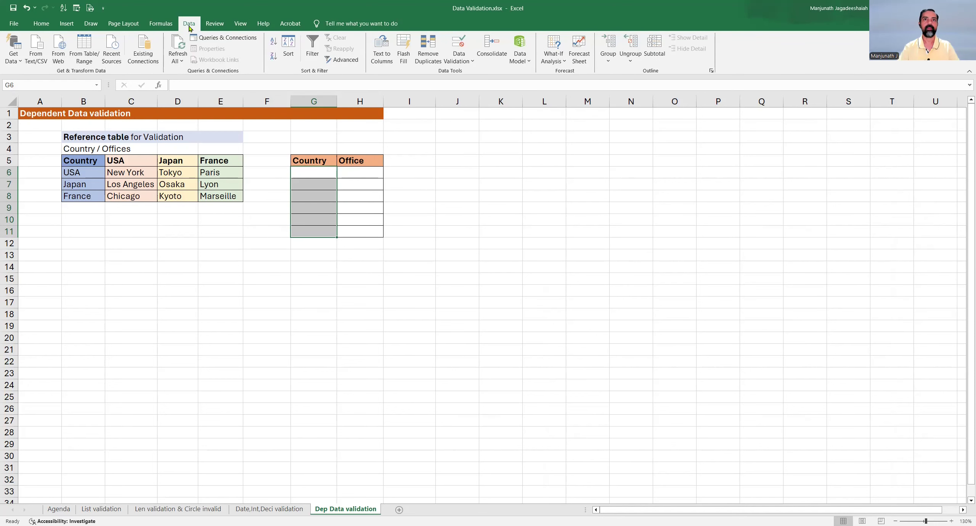
left_click(460, 42)
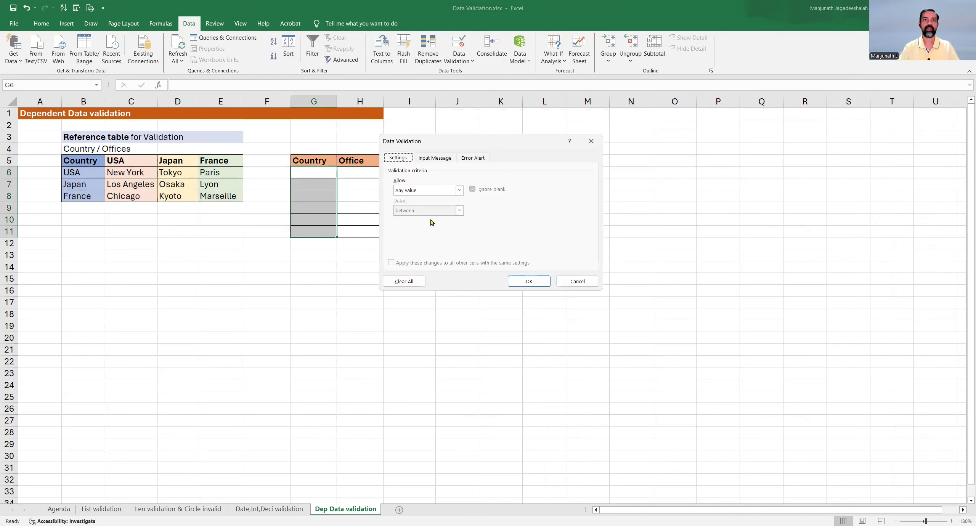
left_click(423, 192)
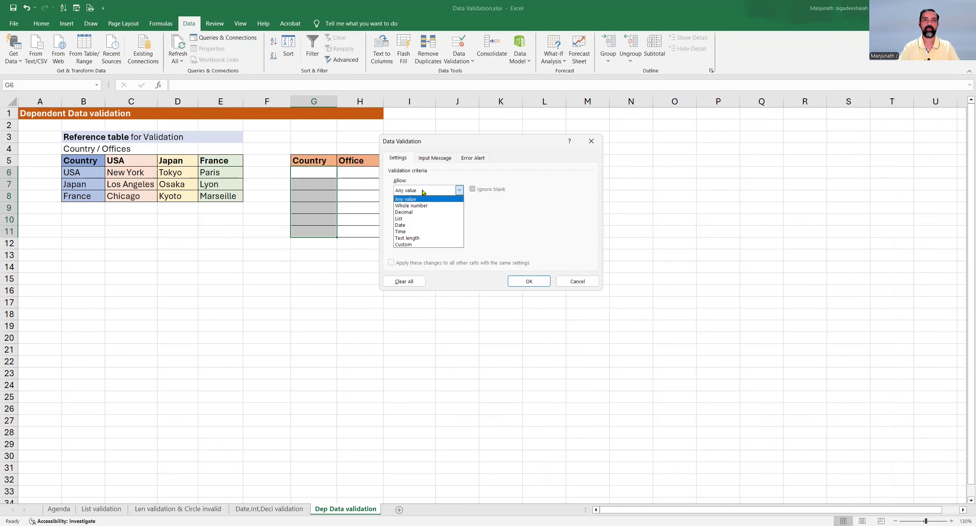
left_click(421, 219)
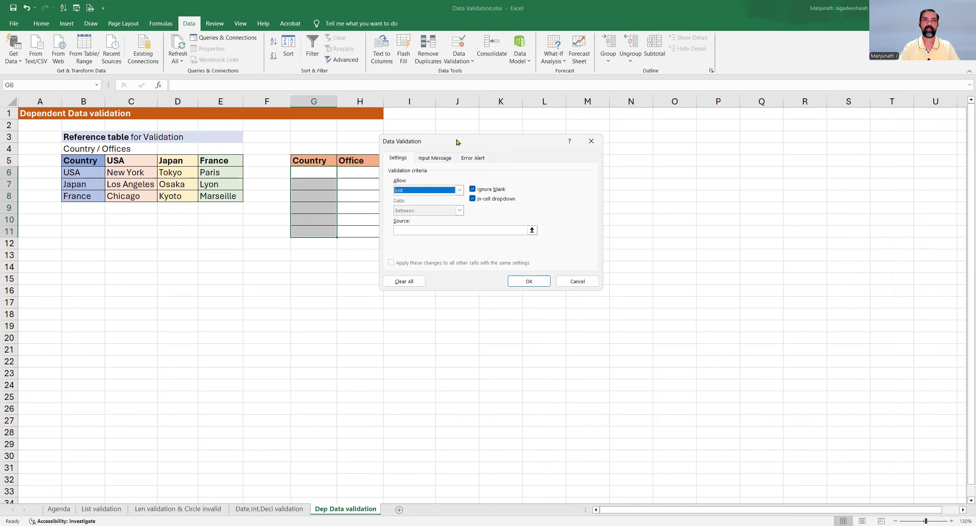
Use the named range Country as the list source, =Country, and apply the validation rule.
left_click_drag(458, 143, 534, 118)
left_click(489, 205)
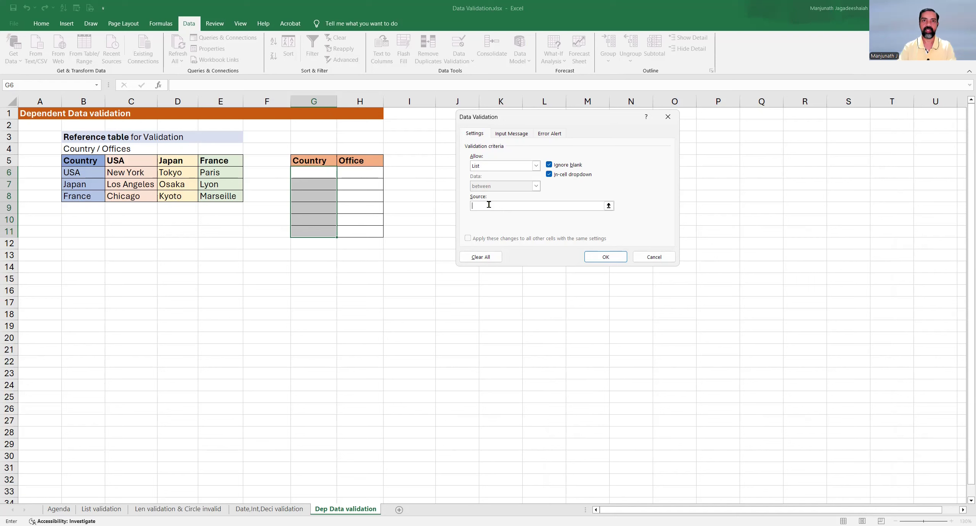
key("F3")
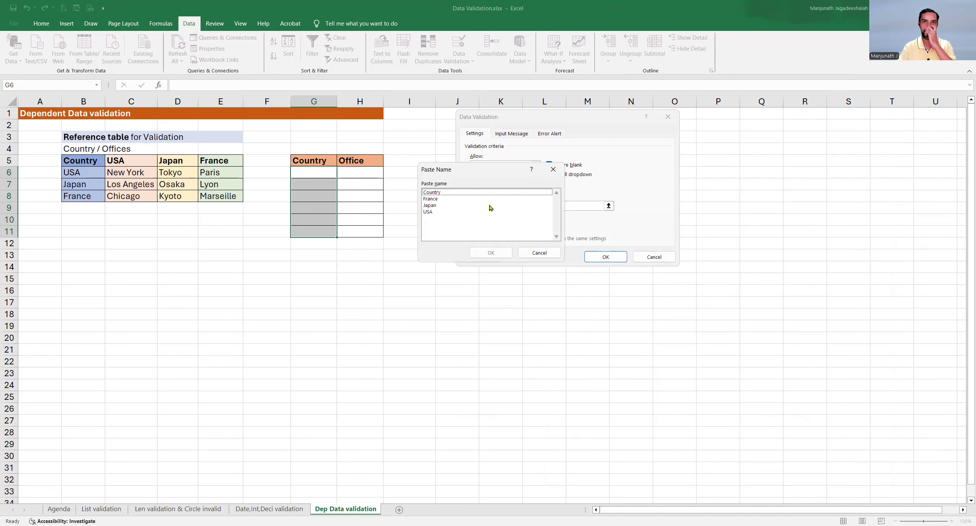
left_click(450, 193)
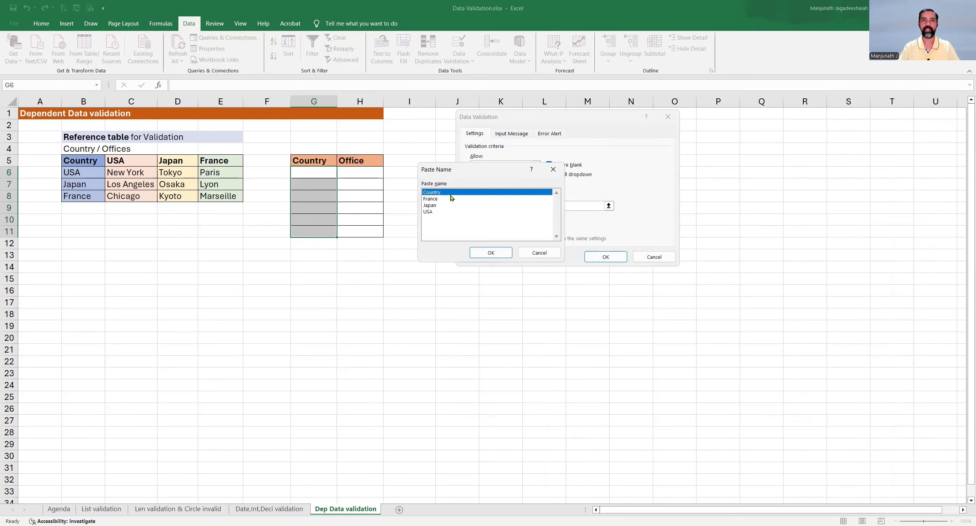
left_click(490, 253)
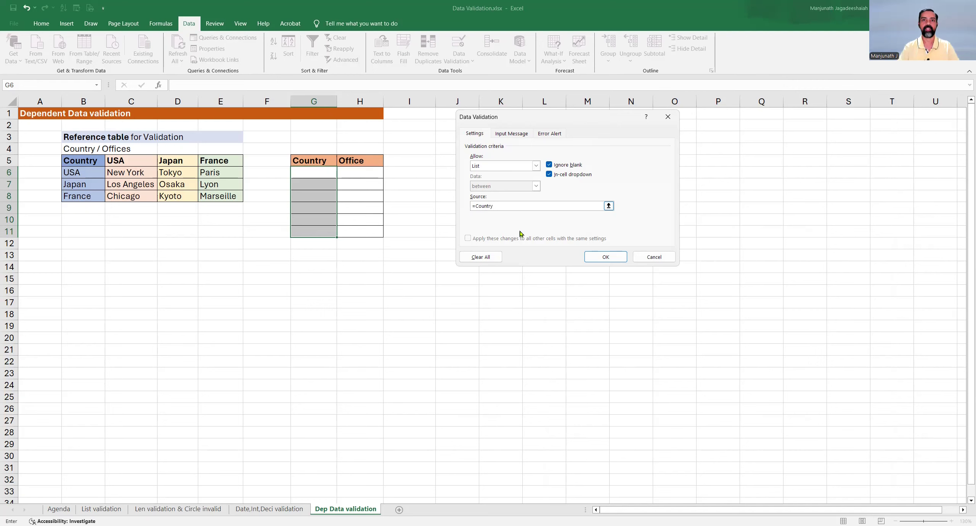
left_click(606, 258)
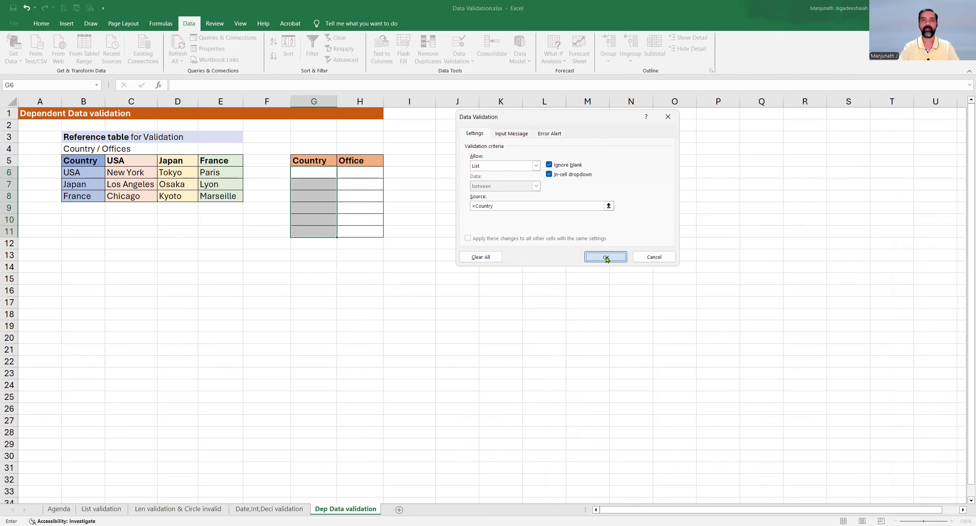
Choose USA in G6, Japan in G8 and France in G9 from the Country dropdowns, and view the options in G10.
left_click(307, 173)
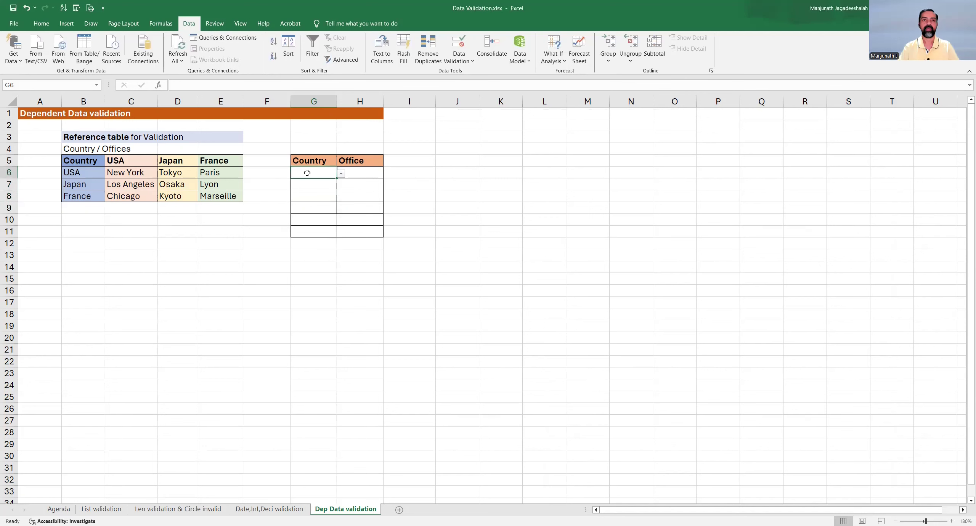
left_click(340, 174)
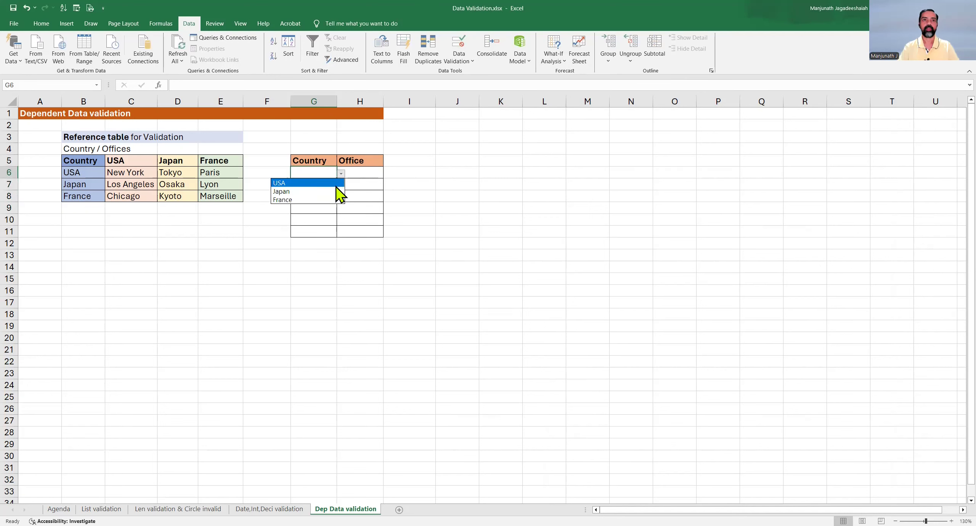
left_click(315, 186)
left_click(322, 199)
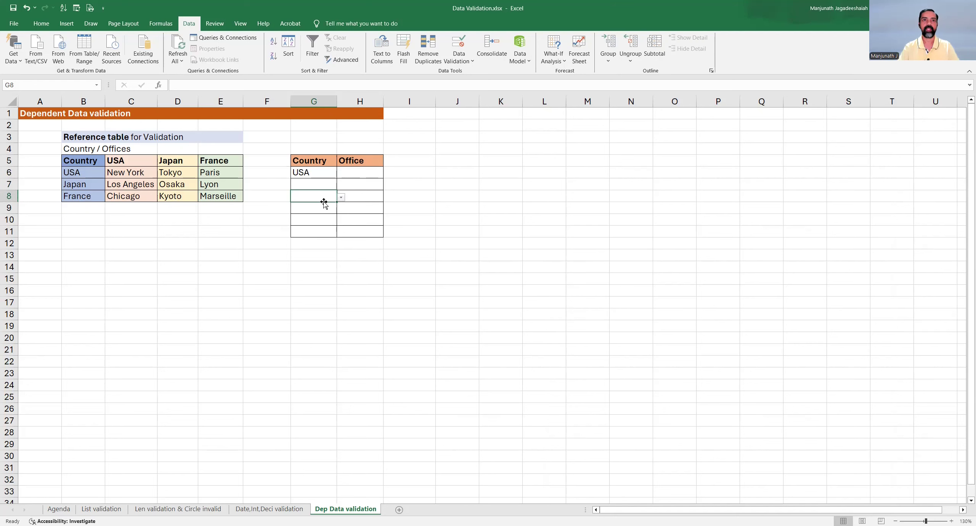
left_click(341, 197)
left_click(323, 214)
left_click(321, 207)
left_click(340, 209)
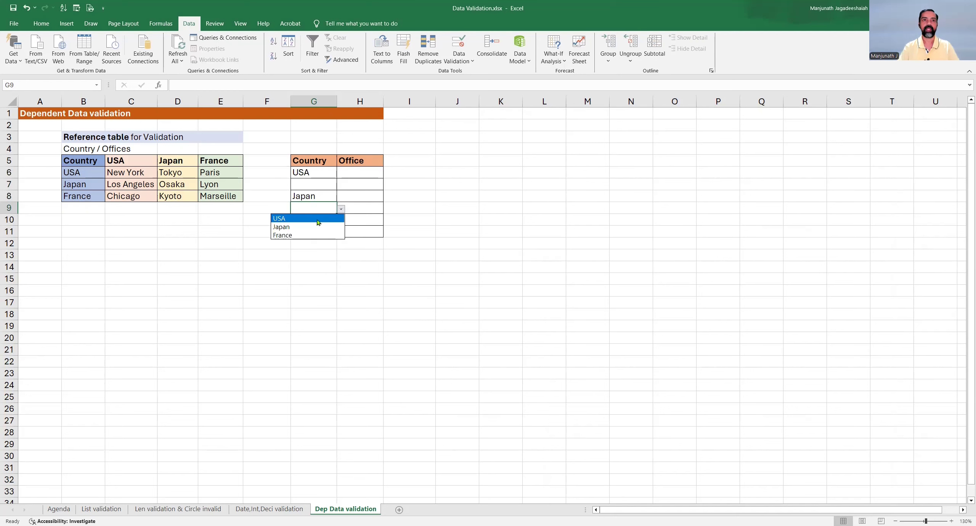
left_click(311, 234)
left_click(316, 223)
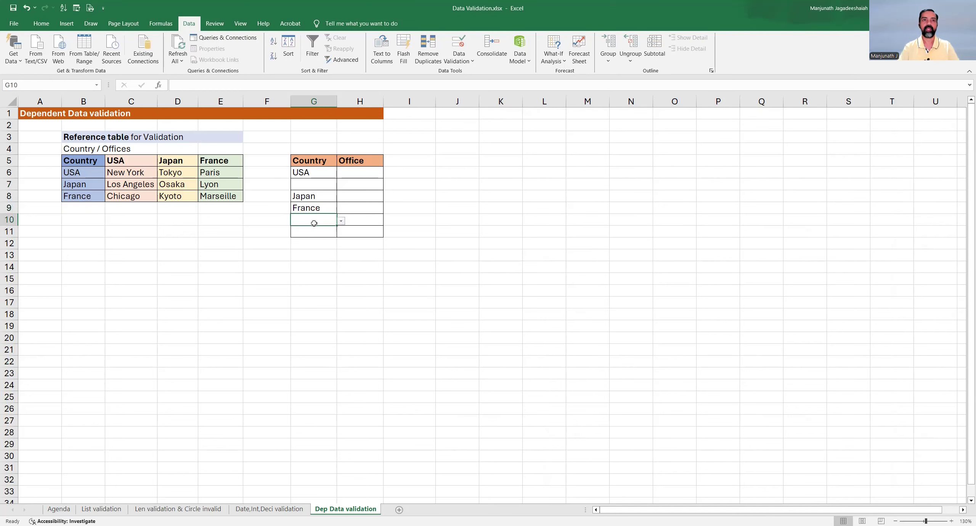
left_click(341, 221)
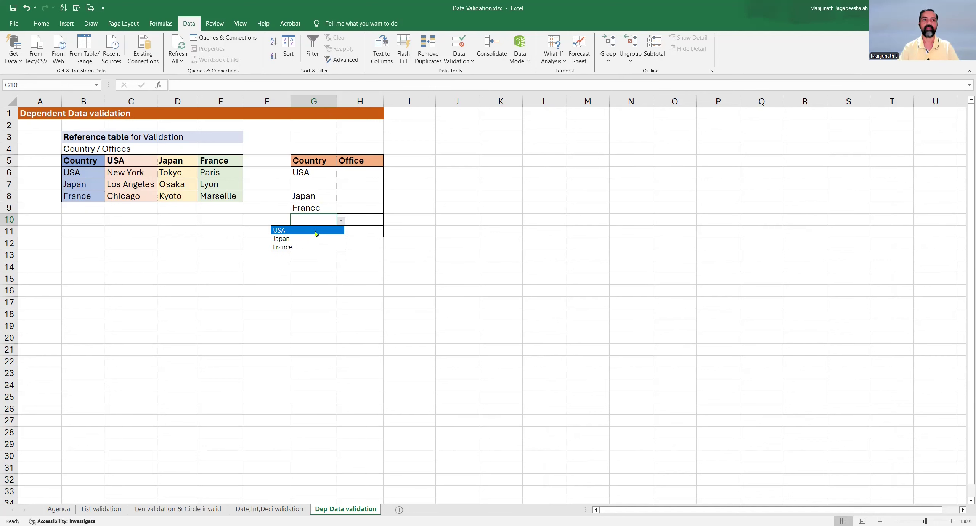
Begin a data validation rule for the Office cells H6:H11 that allows a List.
left_click(359, 173)
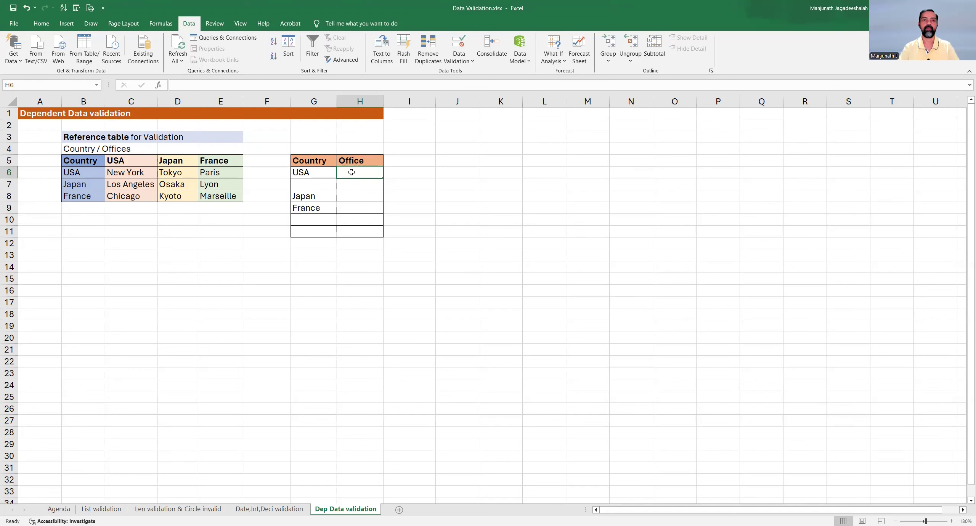
left_click_drag(351, 173, 360, 230)
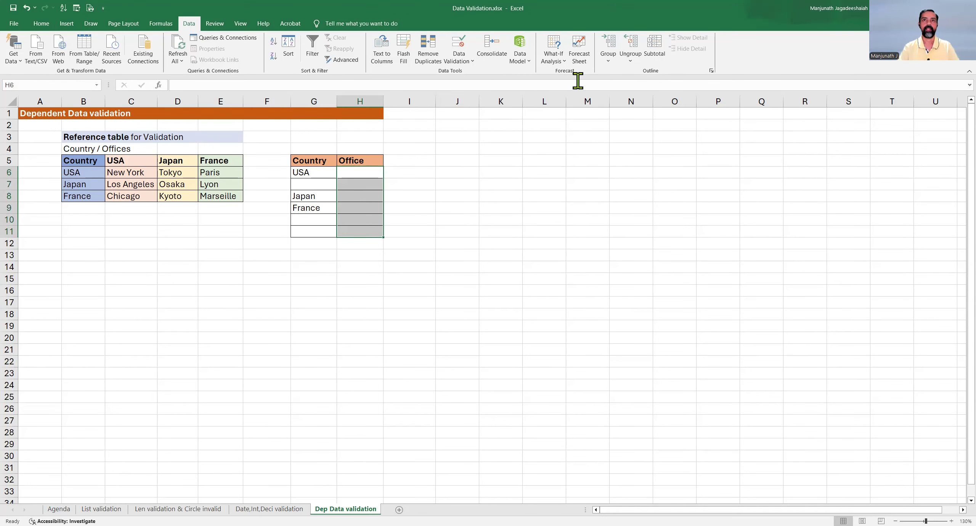
left_click(459, 45)
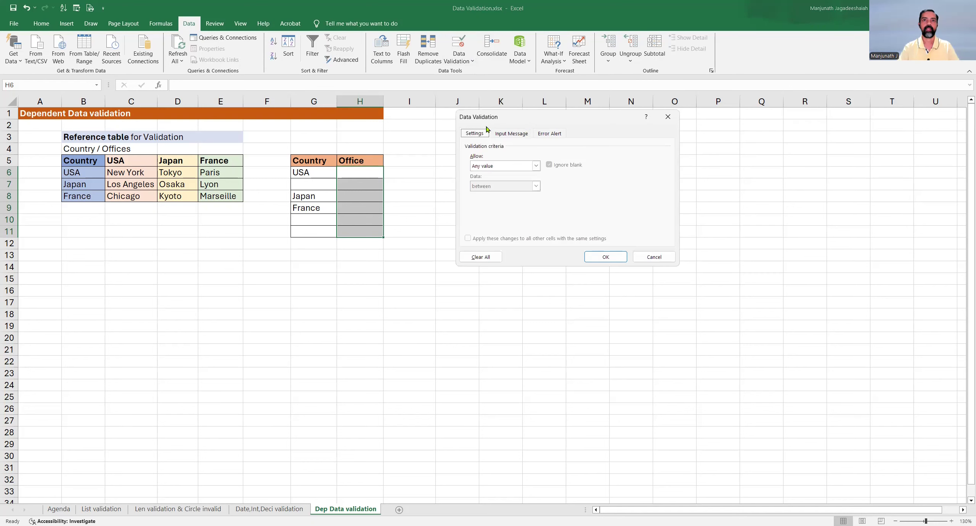
left_click(495, 169)
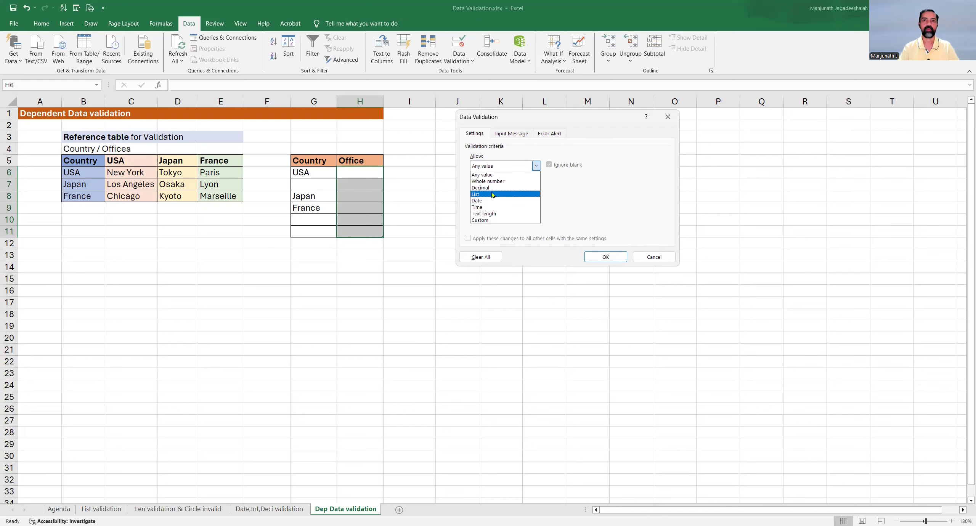
left_click(491, 195)
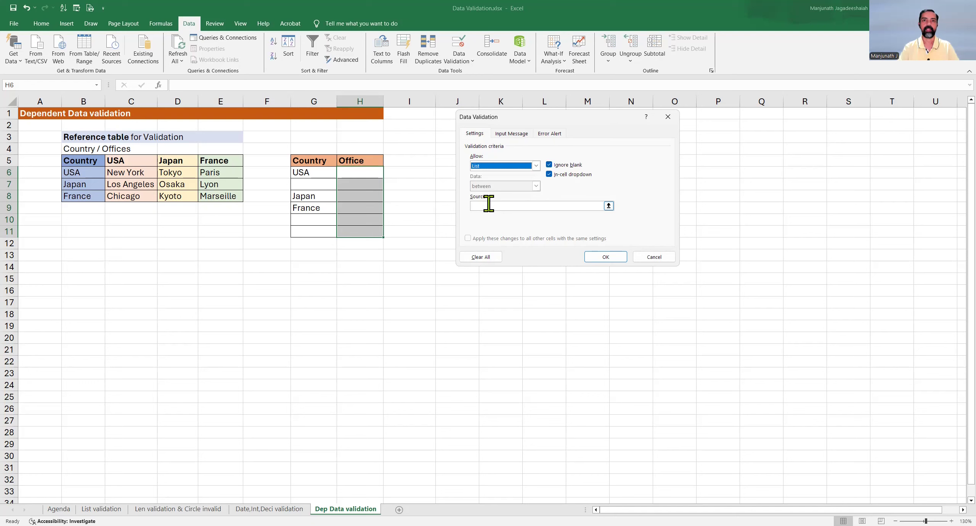
Set the list source to =indirect($G6), with only the column locked, and apply the validation rule.
left_click(489, 205)
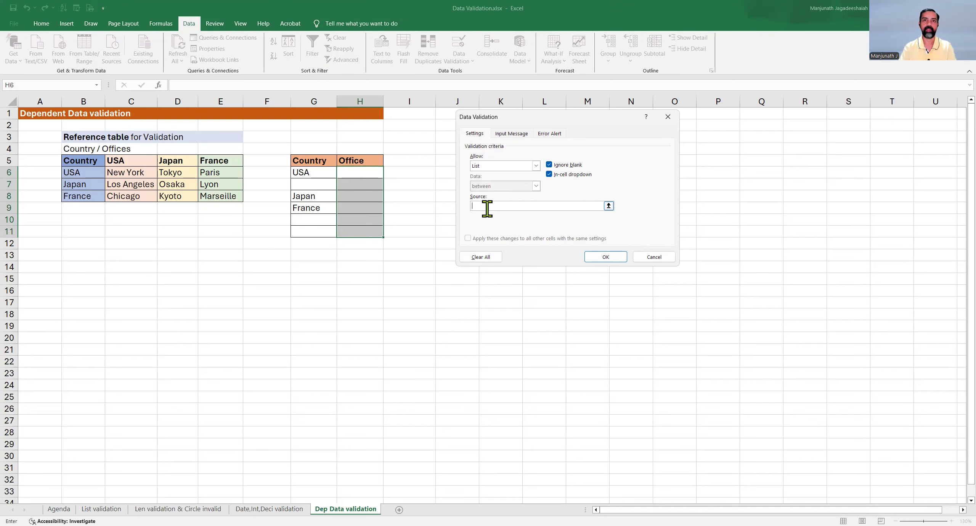
type("=indirect(")
left_click(317, 172)
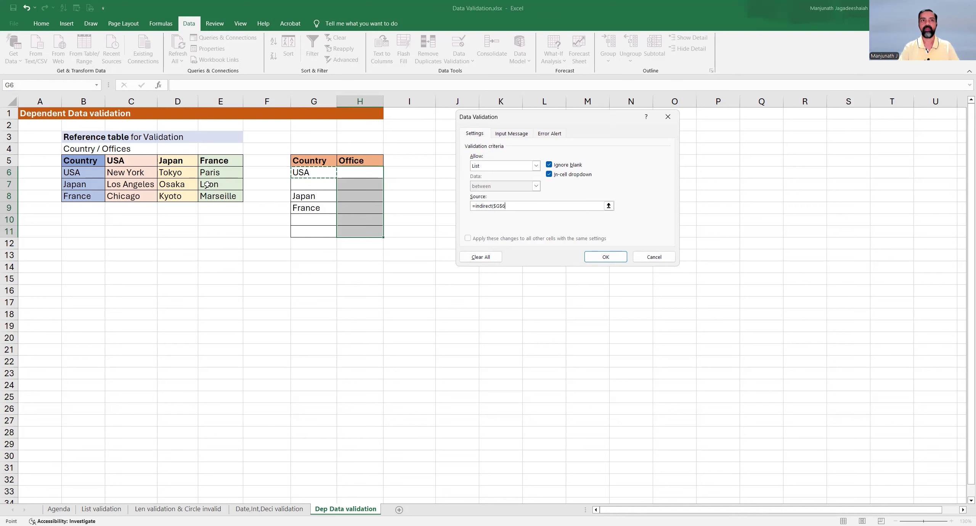
left_click(519, 206)
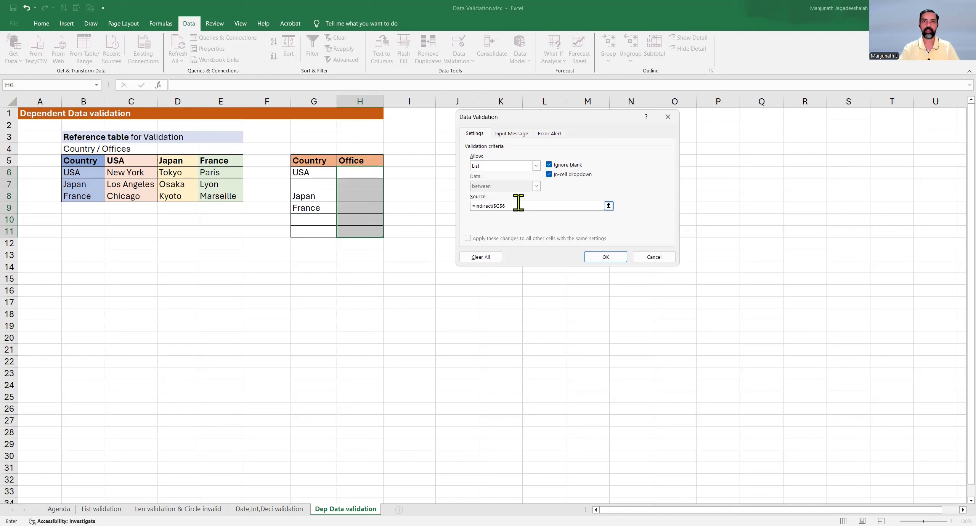
key("F4")
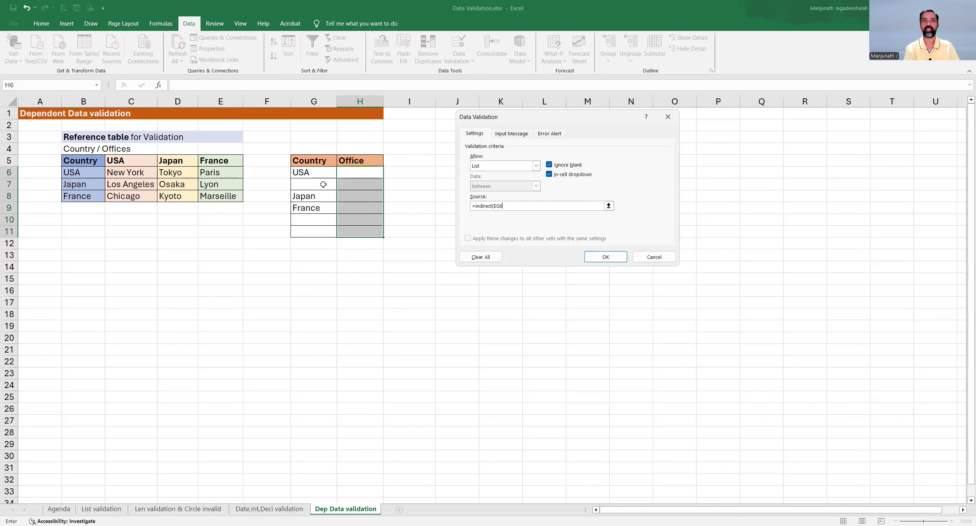
type(")")
left_click(595, 260)
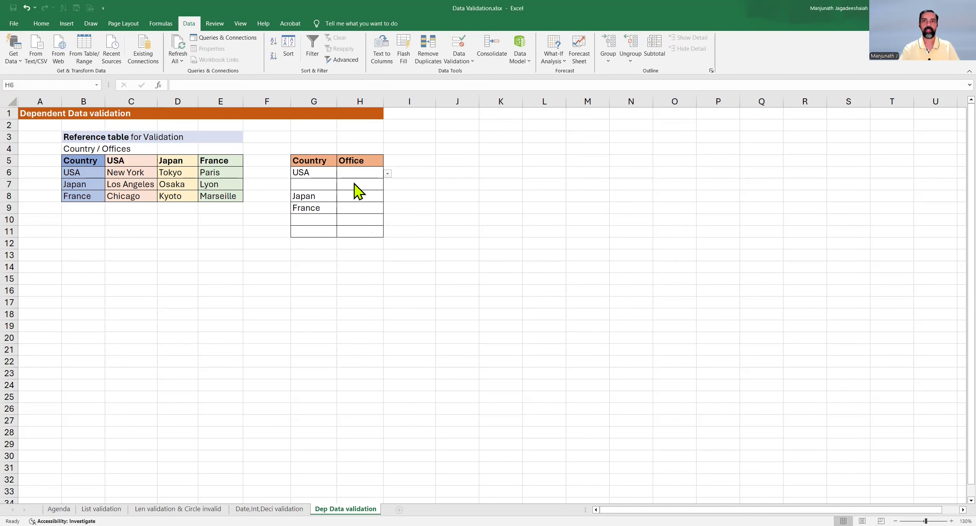
Review the office options for USA in H6 and choose Chicago from the dropdown.
left_click(388, 174)
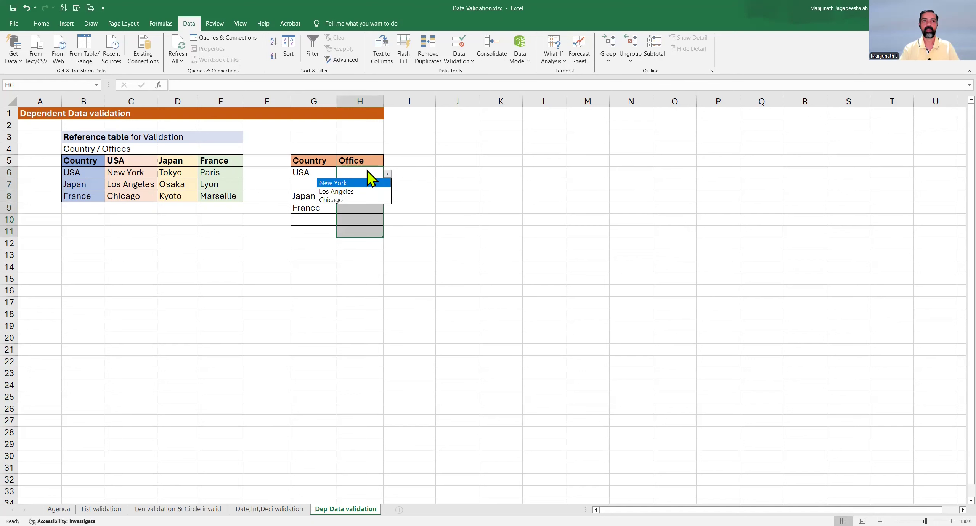
key("Escape")
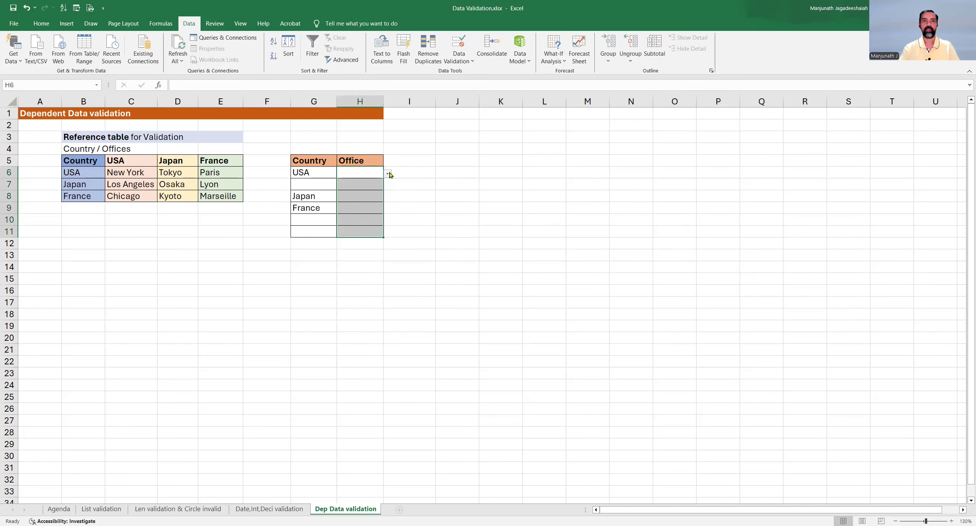
left_click(388, 175)
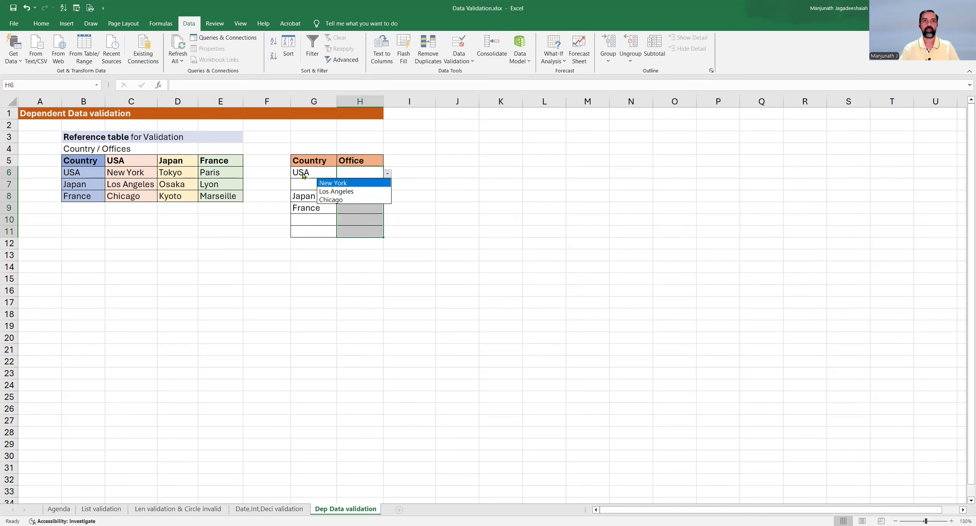
left_click(353, 200)
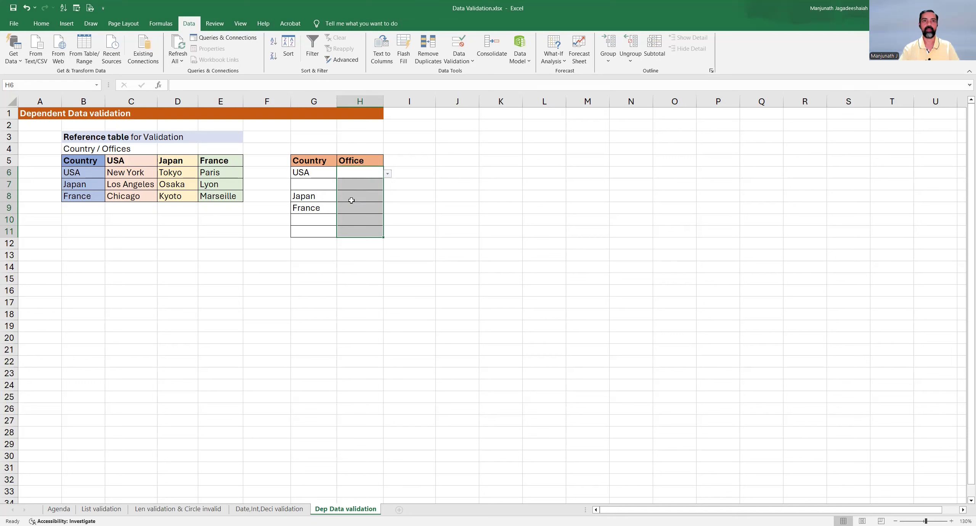
Choose France as the country in G7 and Marseille as its office in H7 from the dropdowns.
left_click(309, 187)
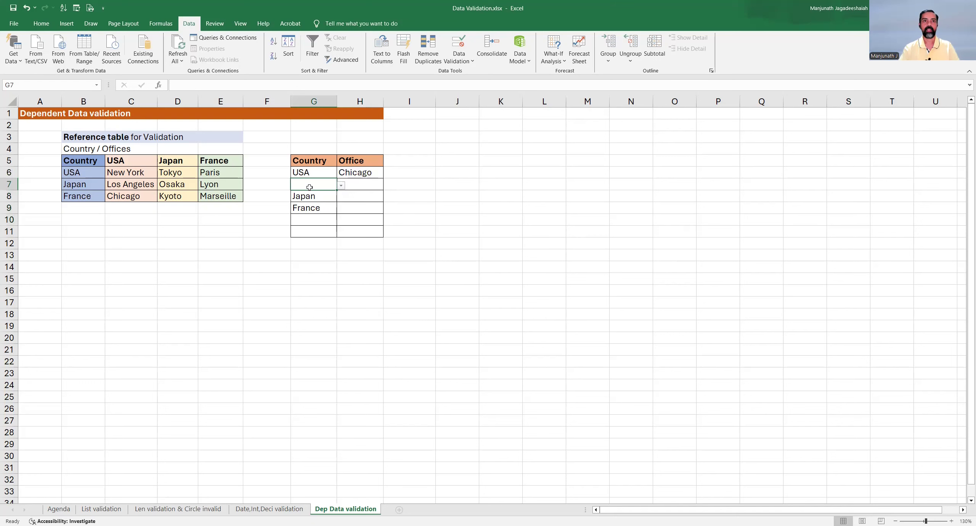
left_click(340, 186)
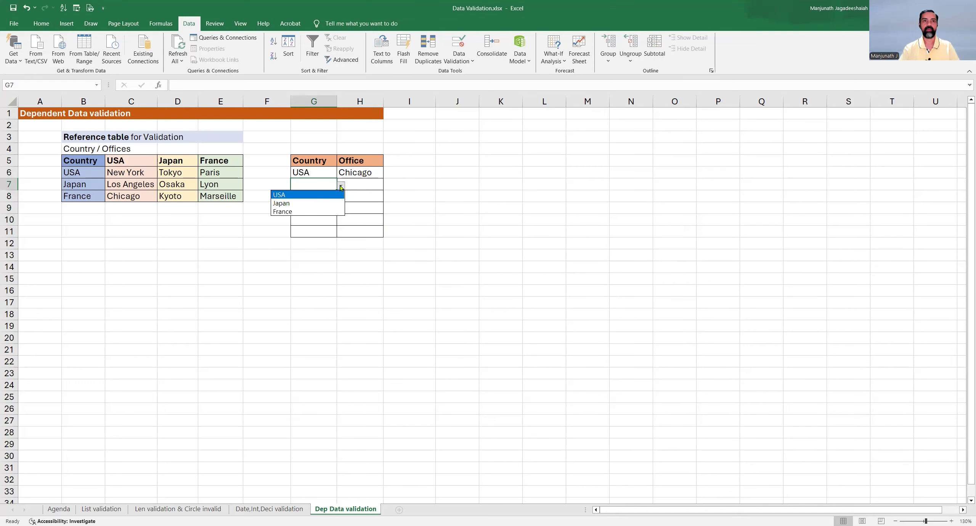
left_click(320, 213)
left_click(363, 184)
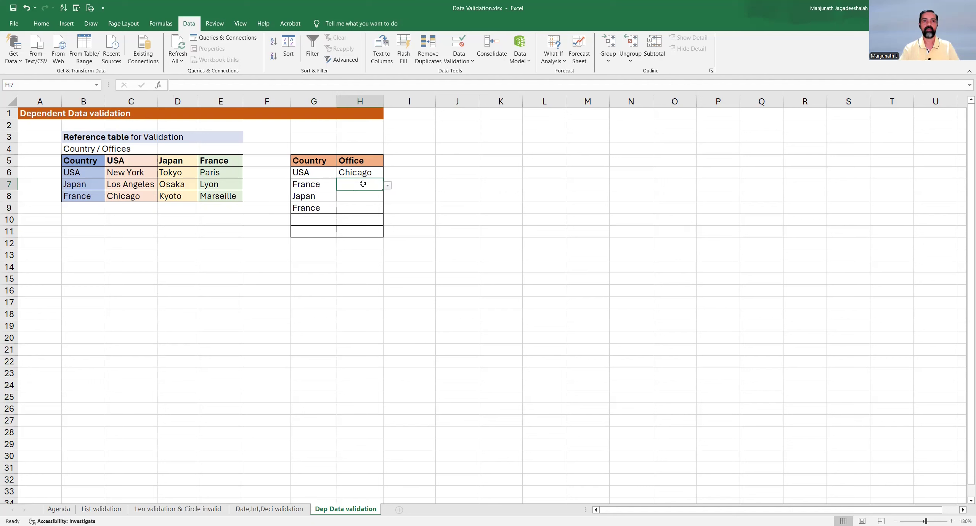
left_click(388, 186)
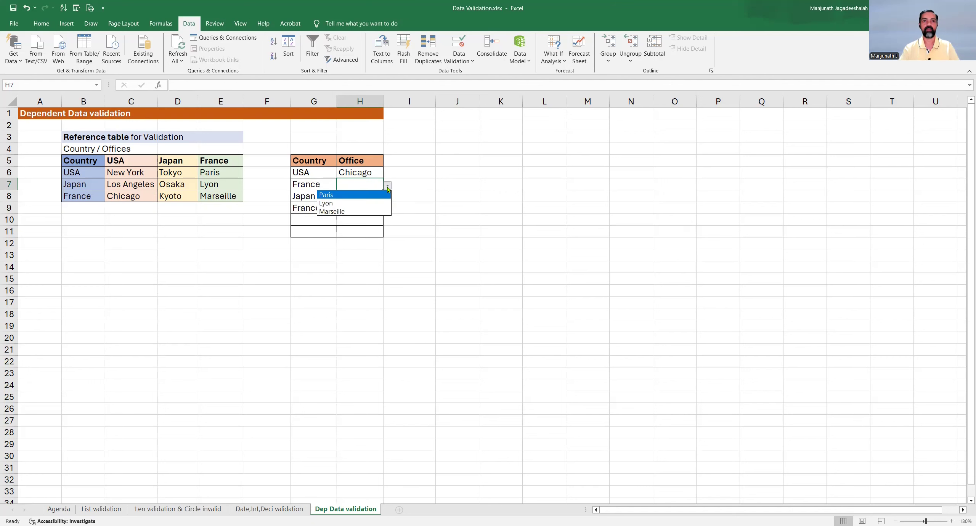
left_click(352, 212)
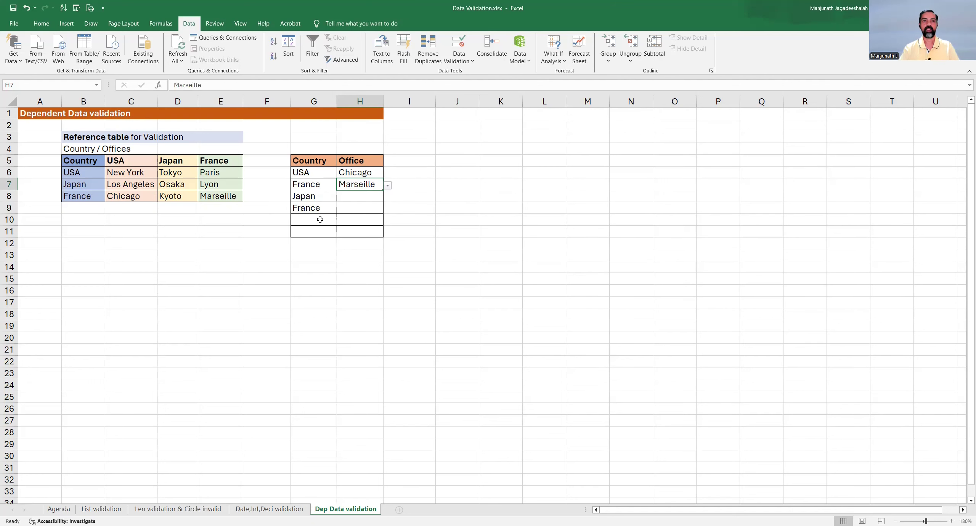
Choose Kyoto from the Office dropdown in H8 for Japan.
left_click(318, 197)
left_click(360, 197)
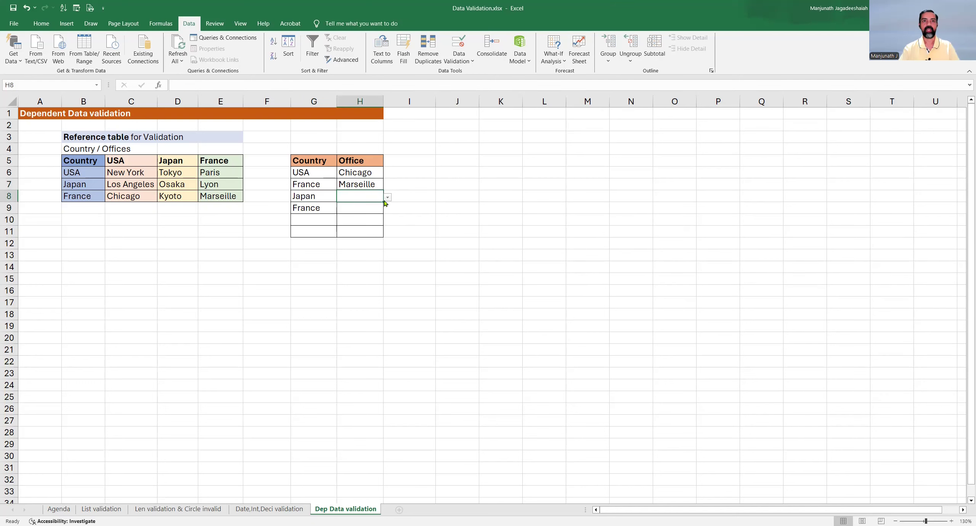
left_click(388, 197)
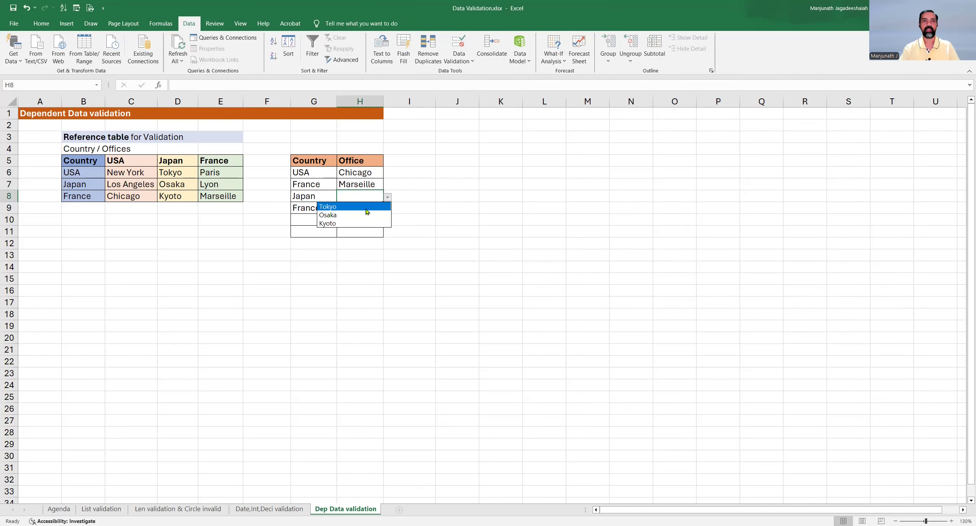
left_click(344, 224)
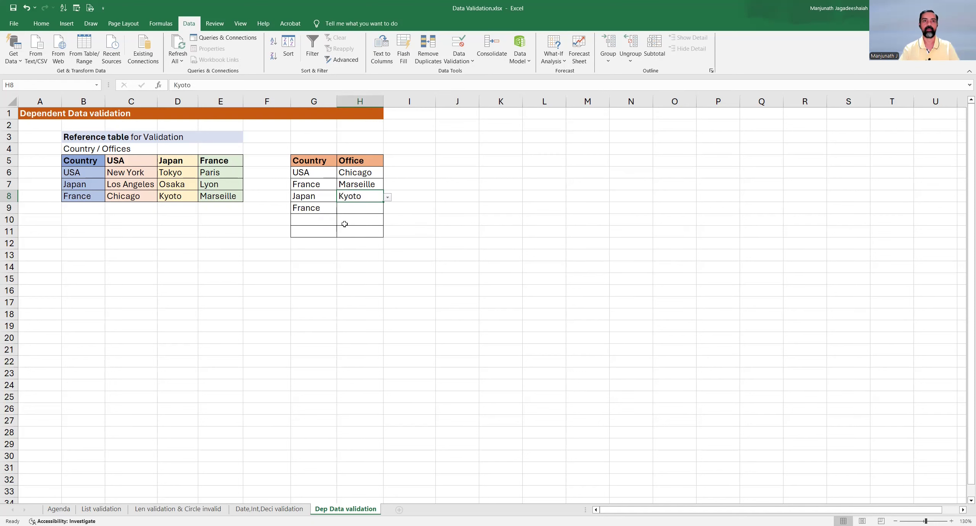